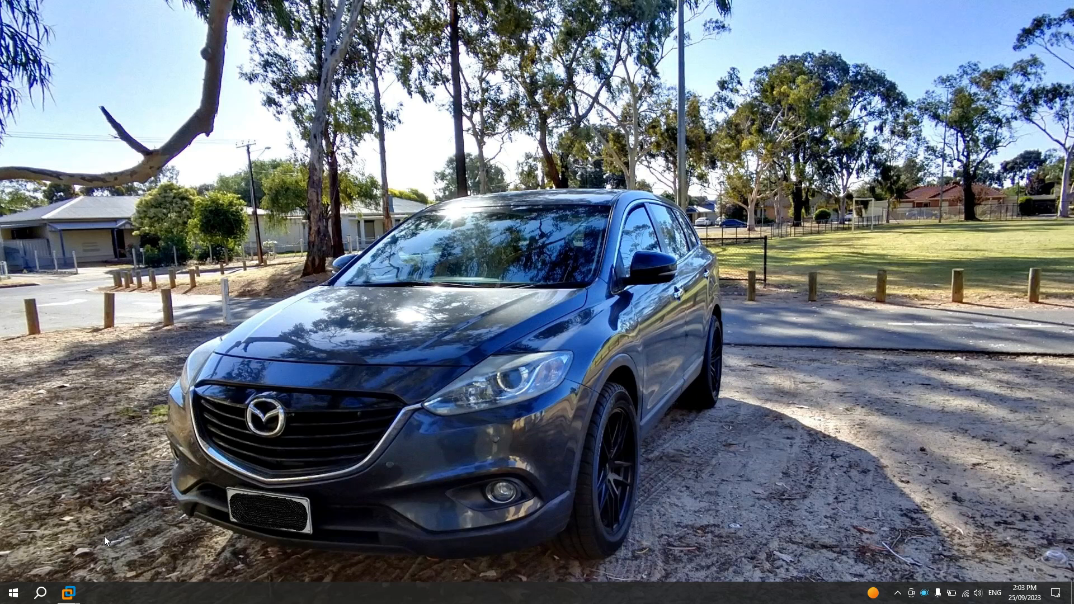
Step: Open VMware Workstation and look through the DC, NODE1, NODE2 and FC_WITNESS virtual machine tabs
mouse_move(74, 592)
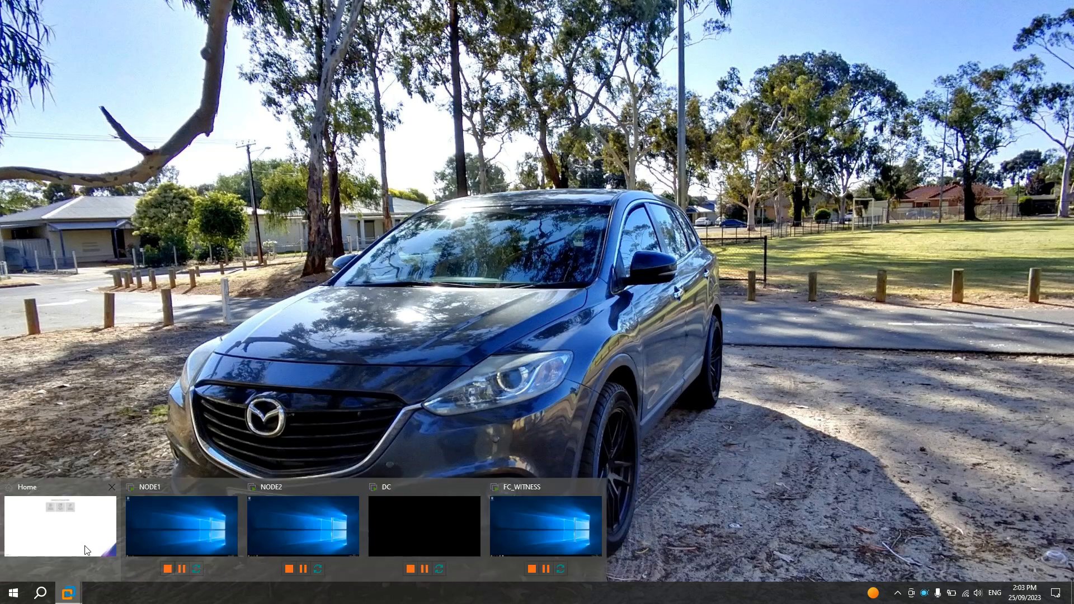
left_click(61, 520)
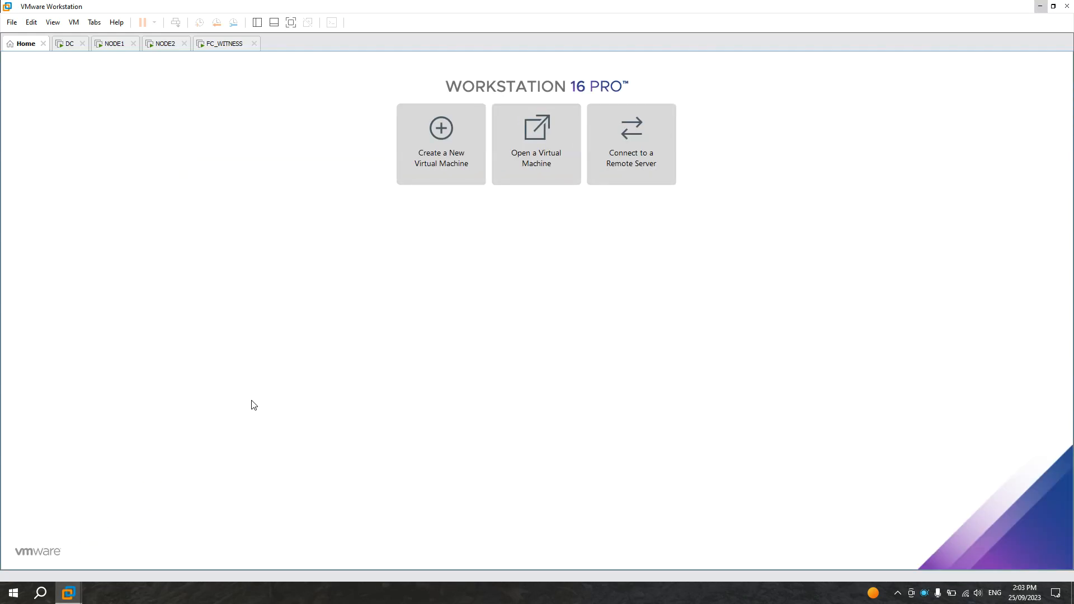
left_click(66, 50)
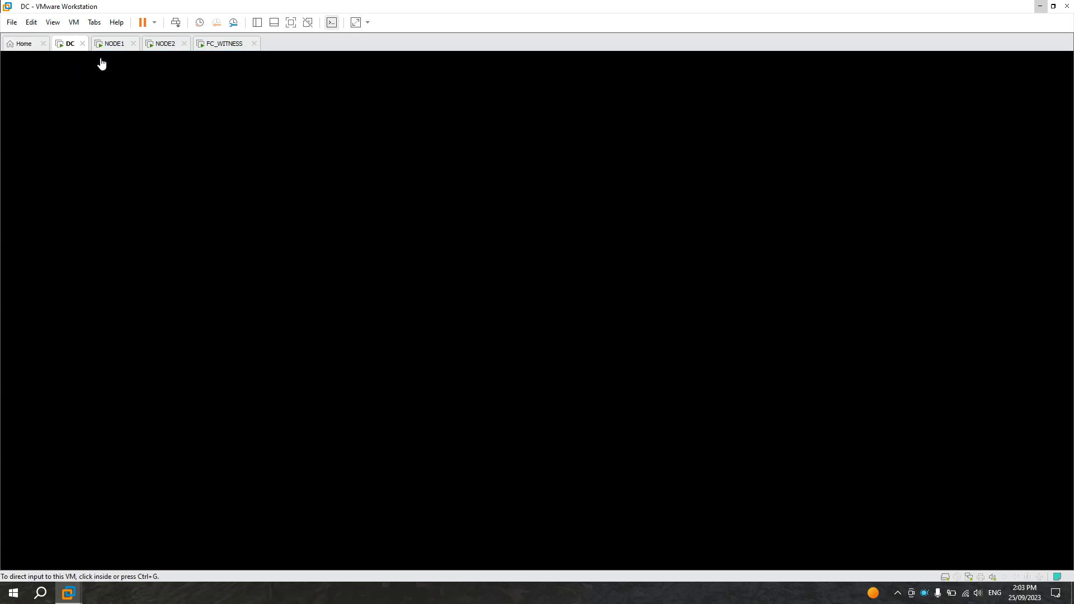
left_click(114, 48)
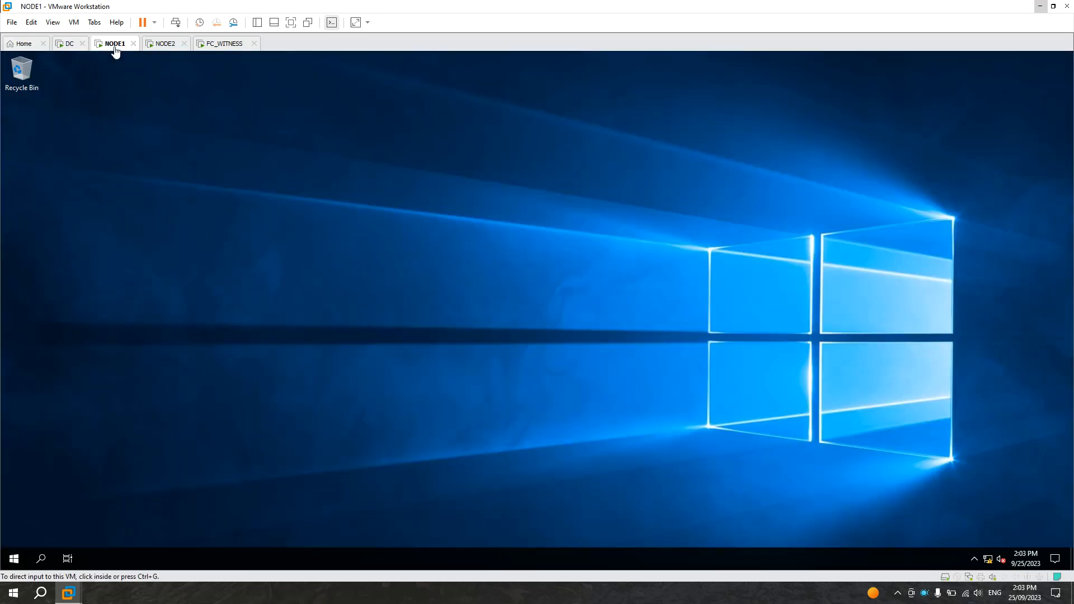
left_click(166, 48)
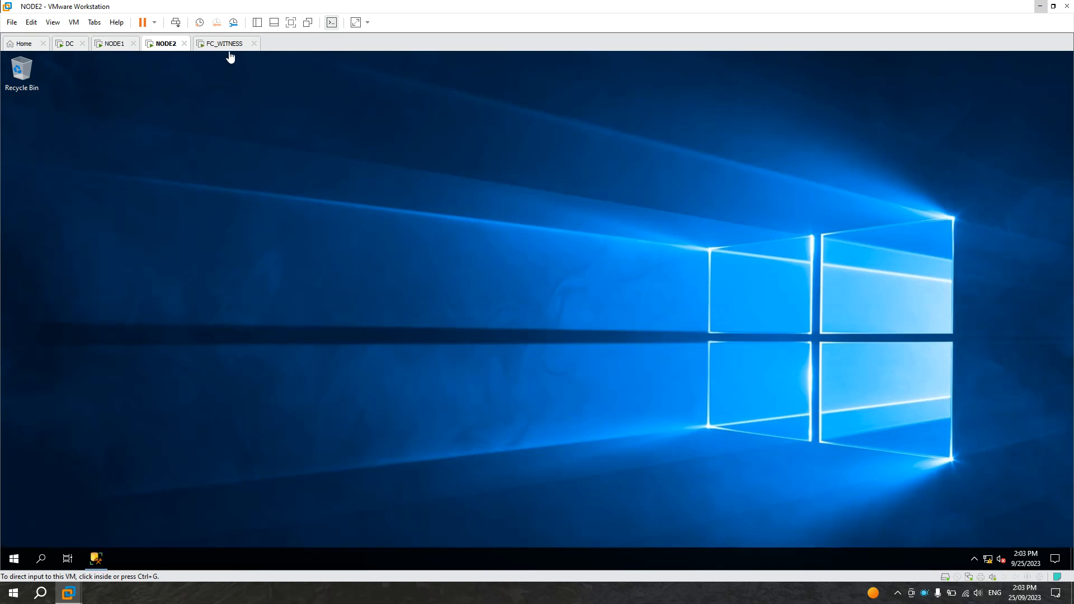
left_click(225, 47)
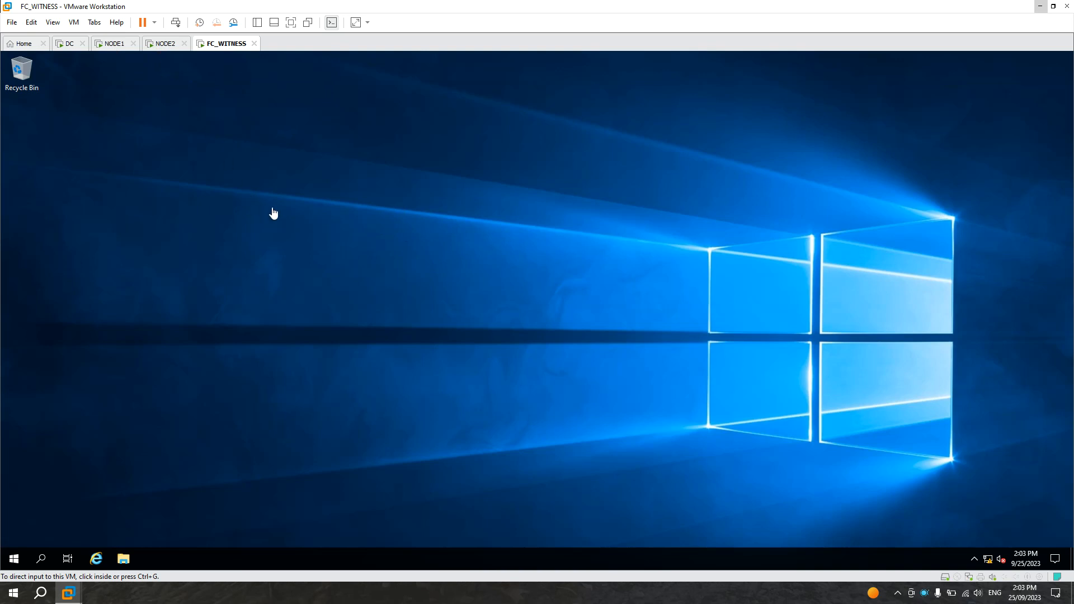
left_click(359, 273)
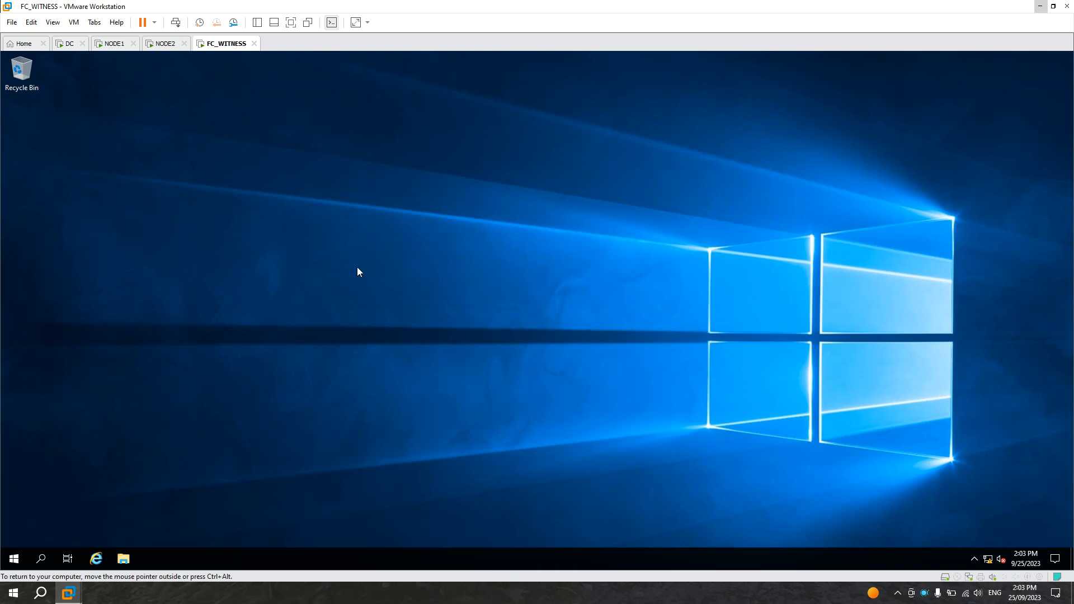
right_click(358, 272)
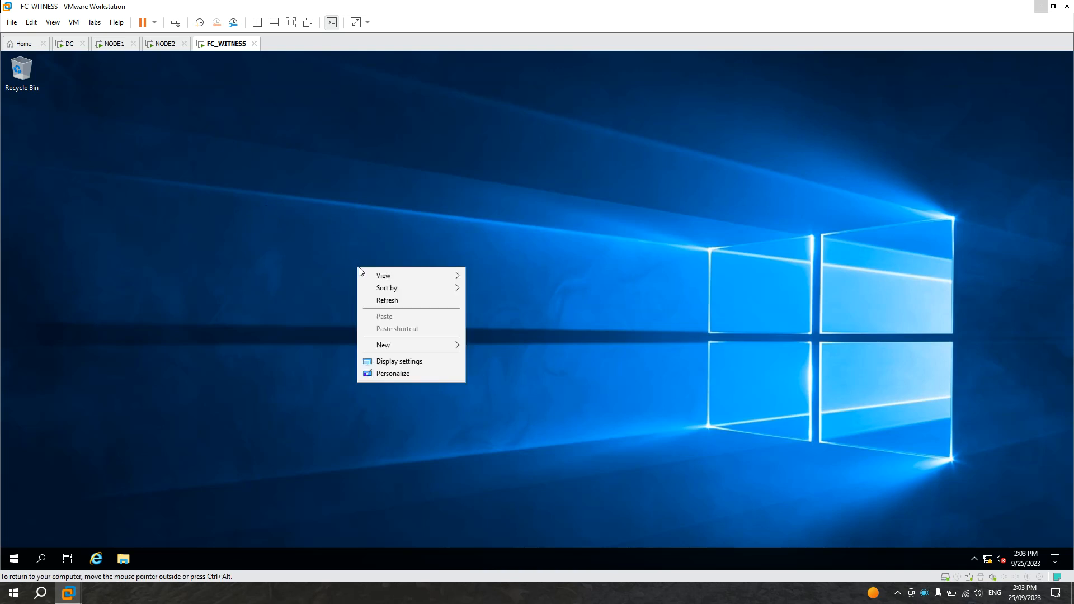
left_click(324, 219)
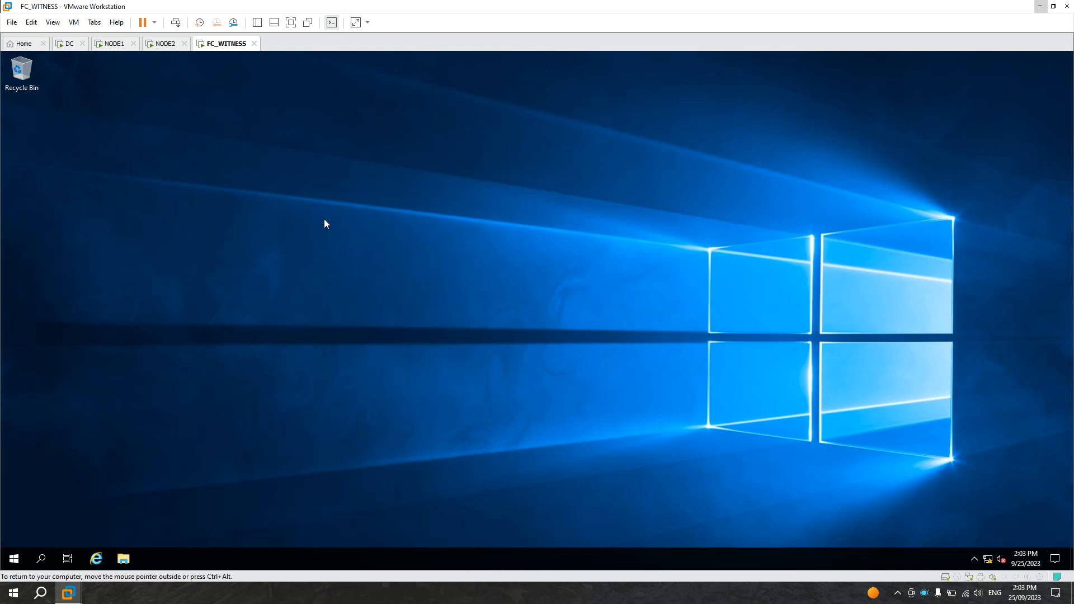
Step: Create a new text document on the FC_WITNESS desktop
right_click(321, 247)
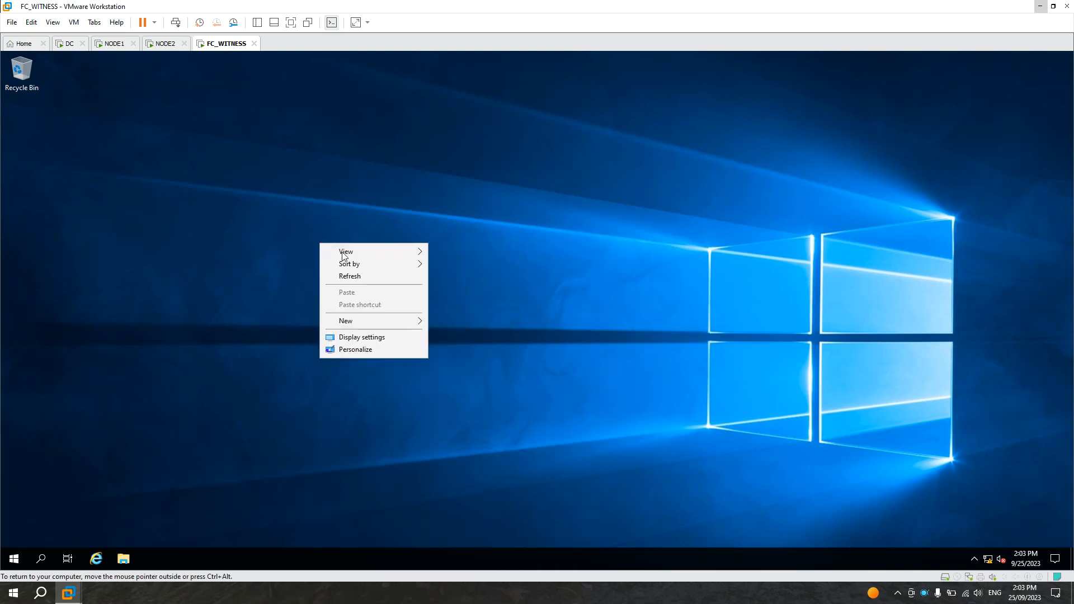
mouse_move(361, 320)
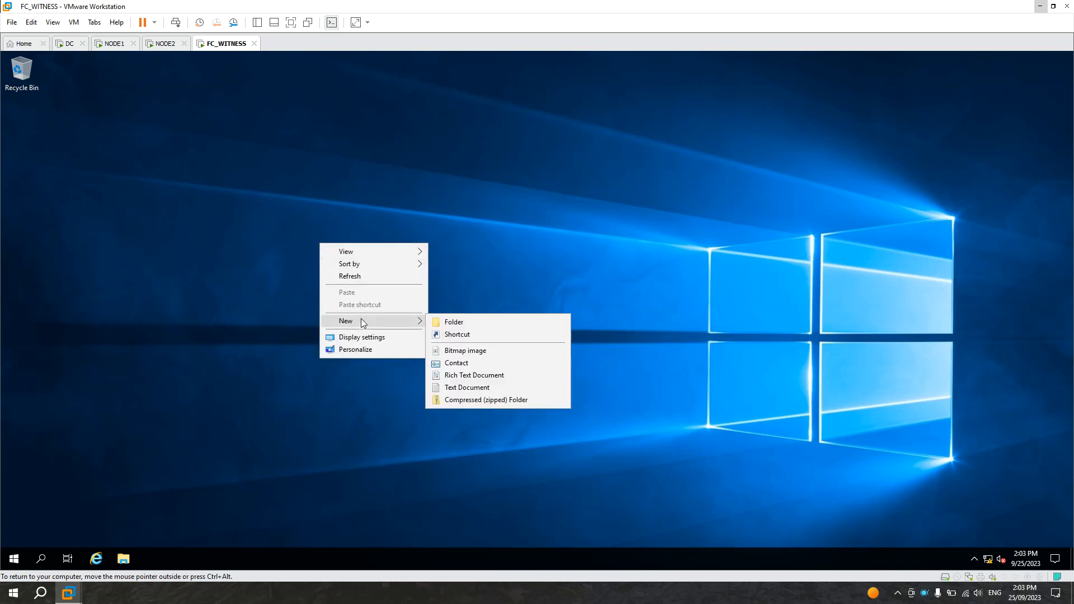
left_click(465, 388)
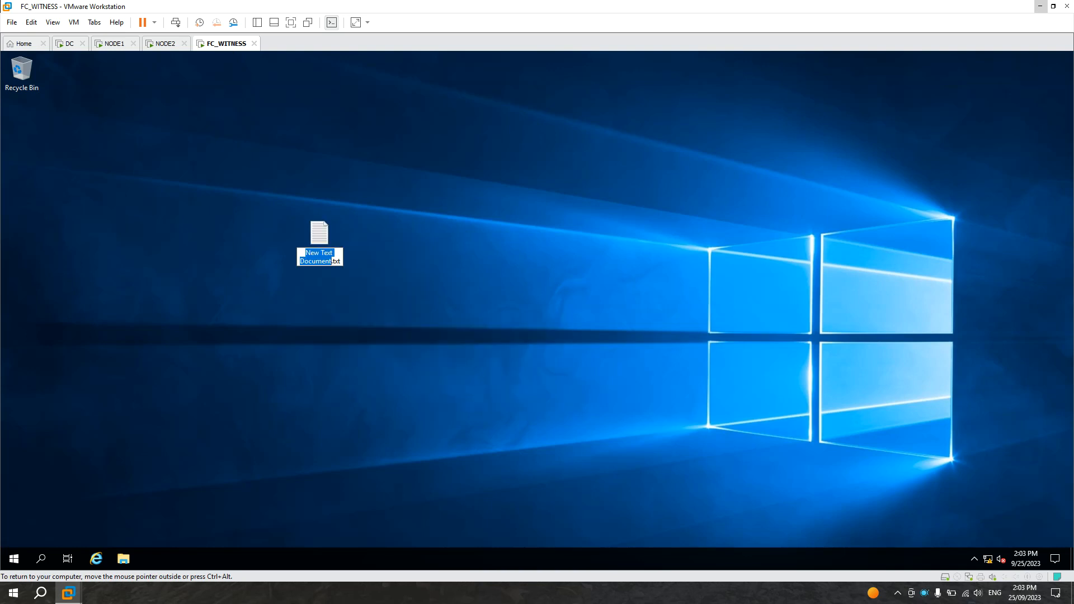
Step: Change the new document's extension from .txt to .udl and confirm the extension change
left_click(336, 261)
left_click_drag(341, 261, 331, 261)
type(".udl")
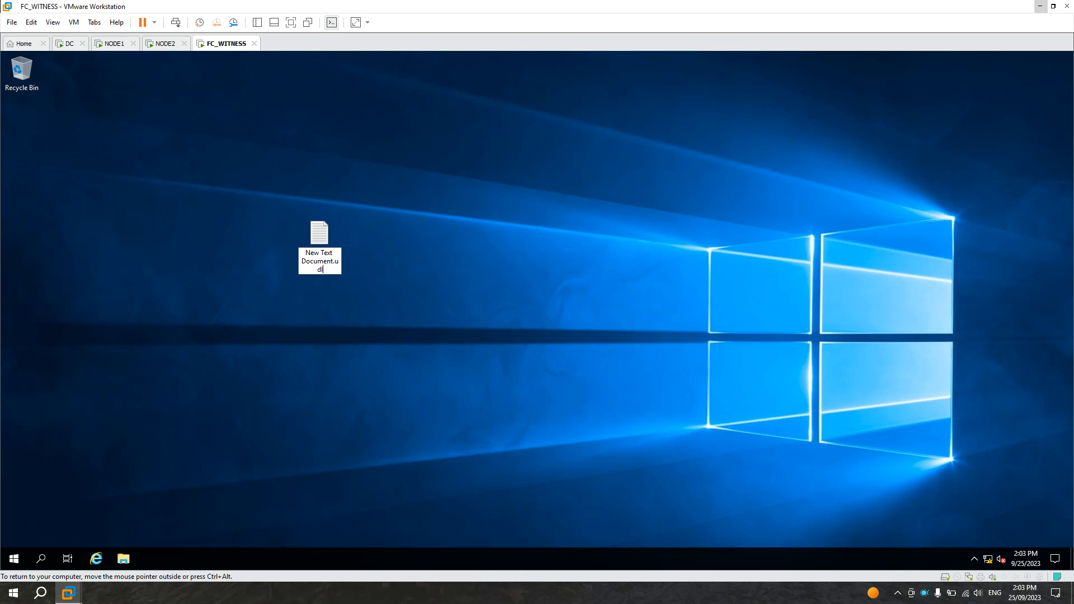
left_click(361, 264)
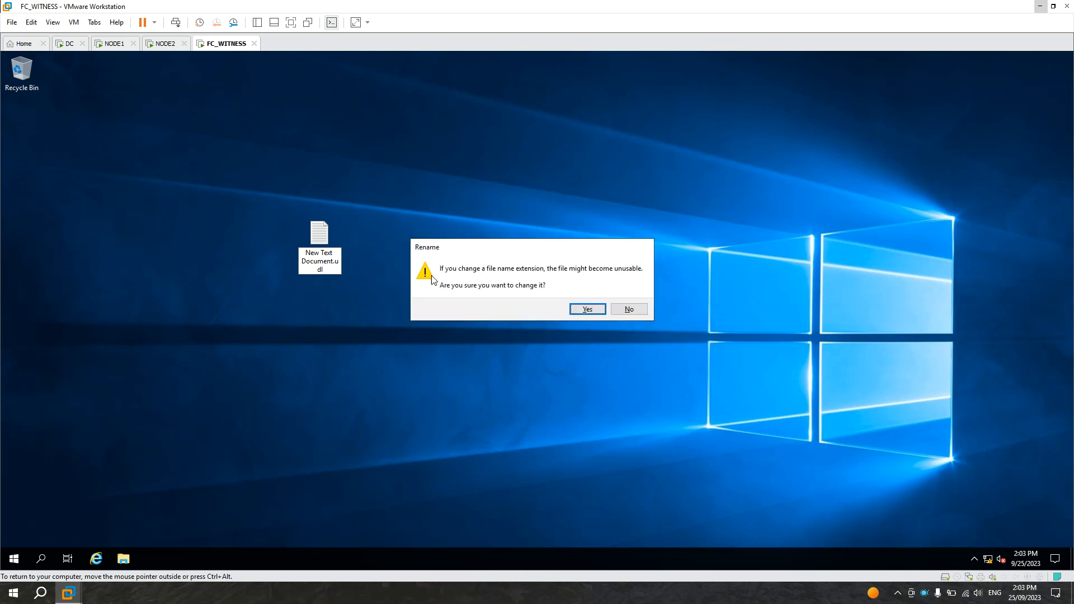
left_click(587, 309)
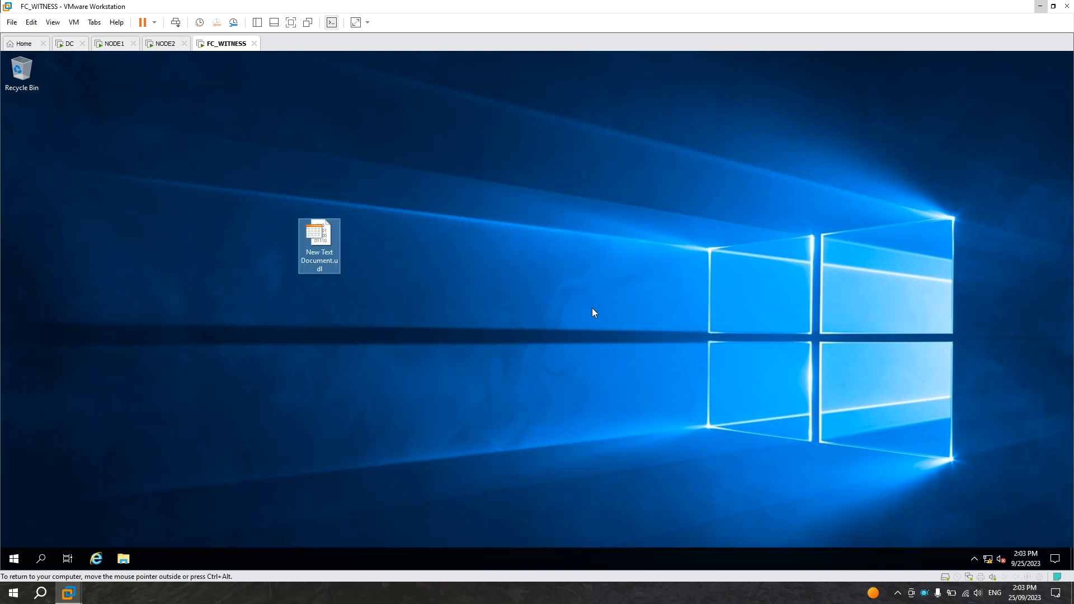
Step: Open the .udl file and browse the server name list for available SQL servers, refreshing it
double_click(318, 239)
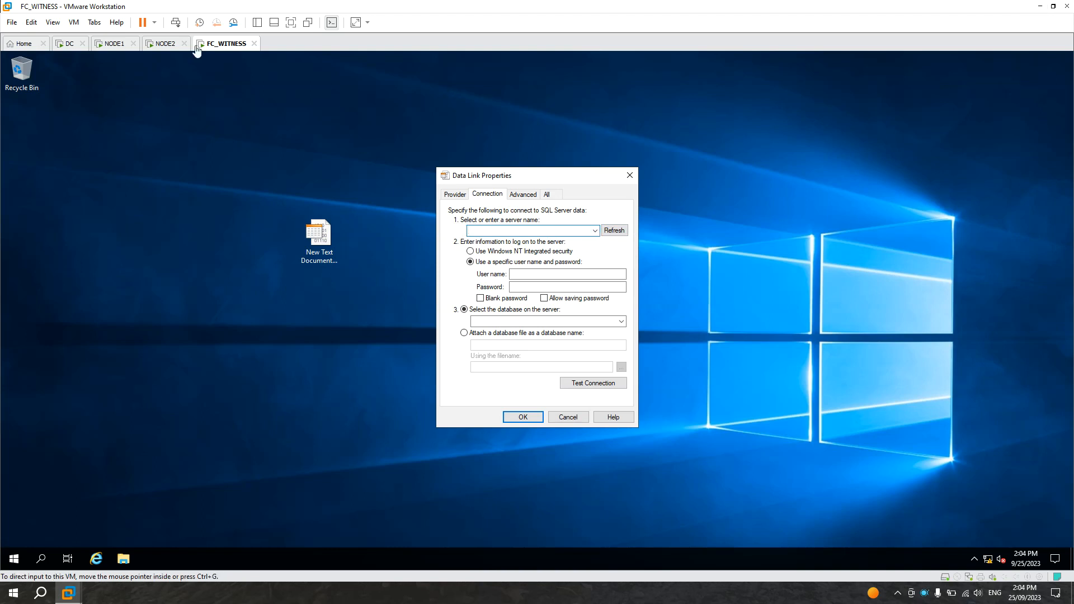
left_click(595, 231)
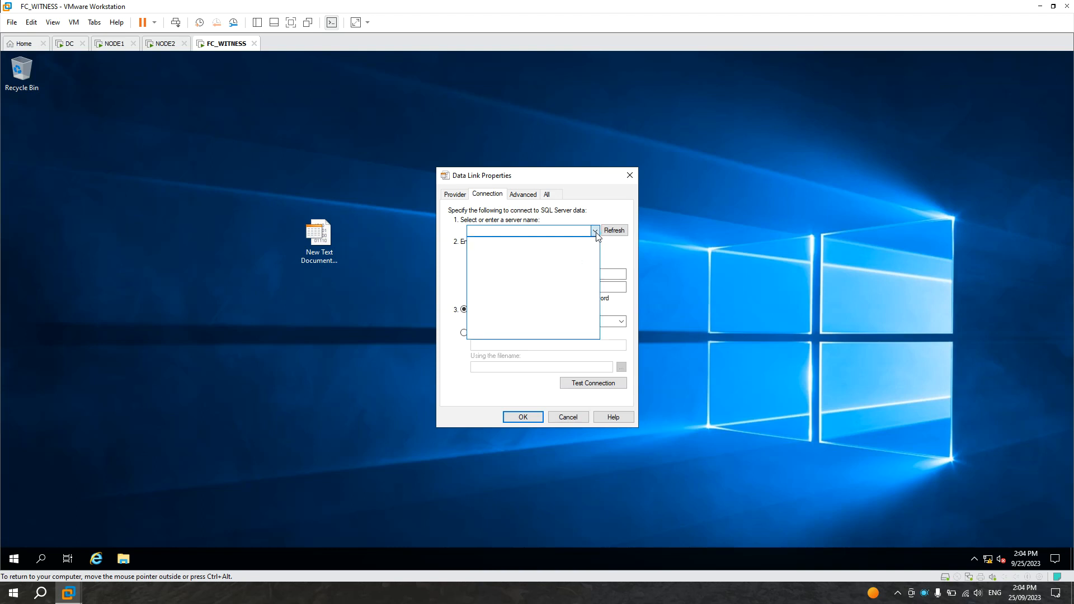
left_click(622, 253)
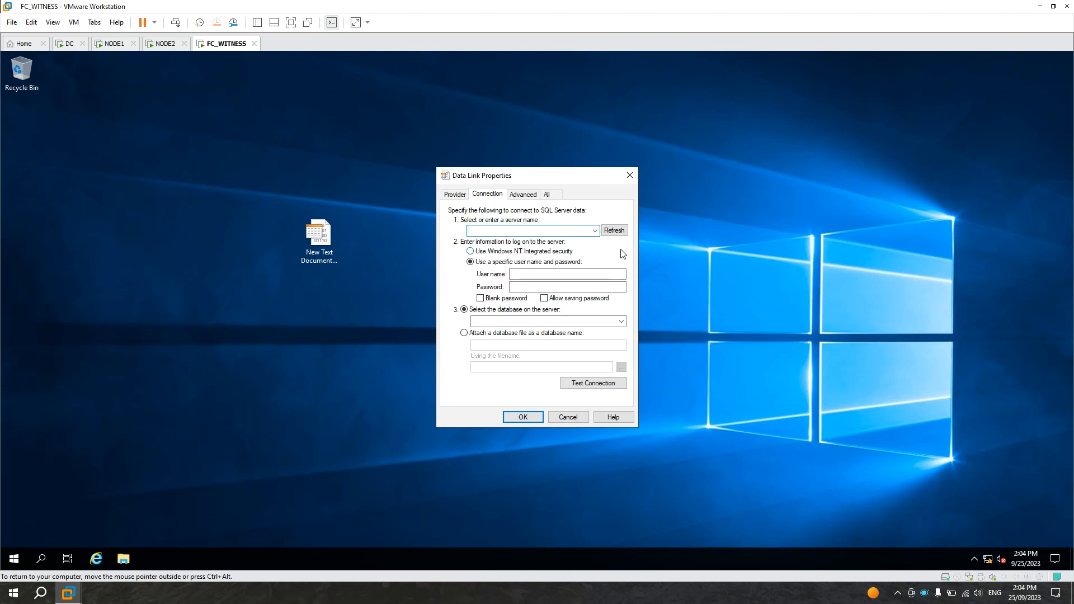
left_click(615, 230)
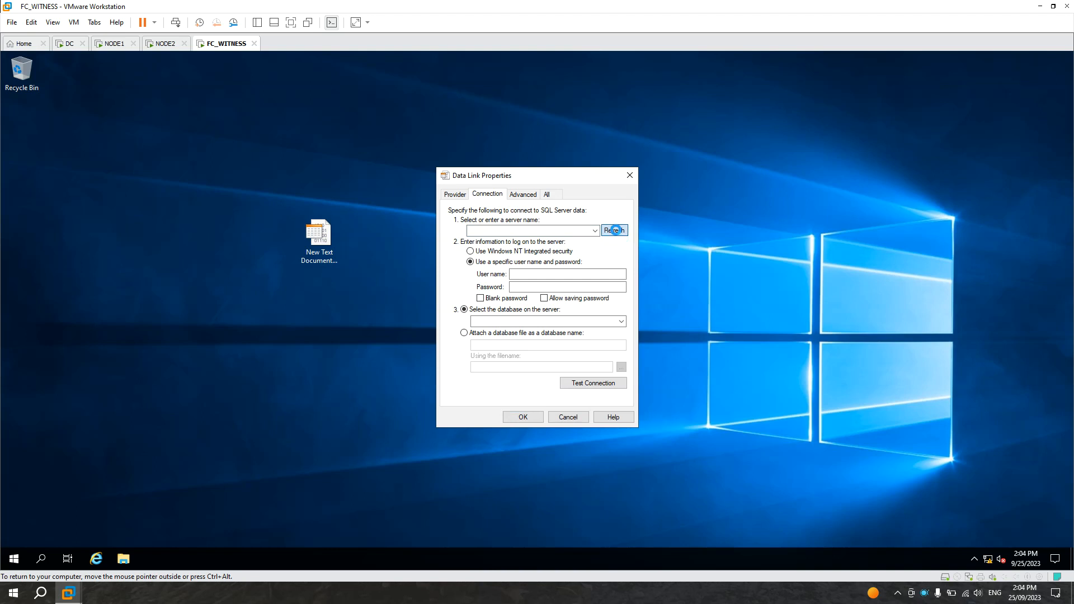
left_click(595, 231)
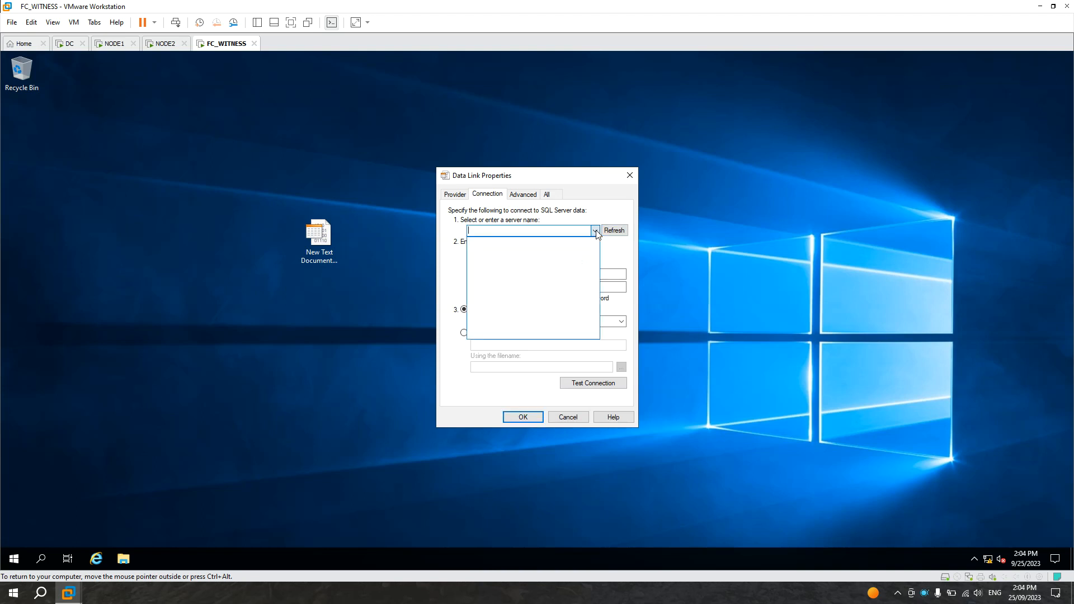
left_click(618, 260)
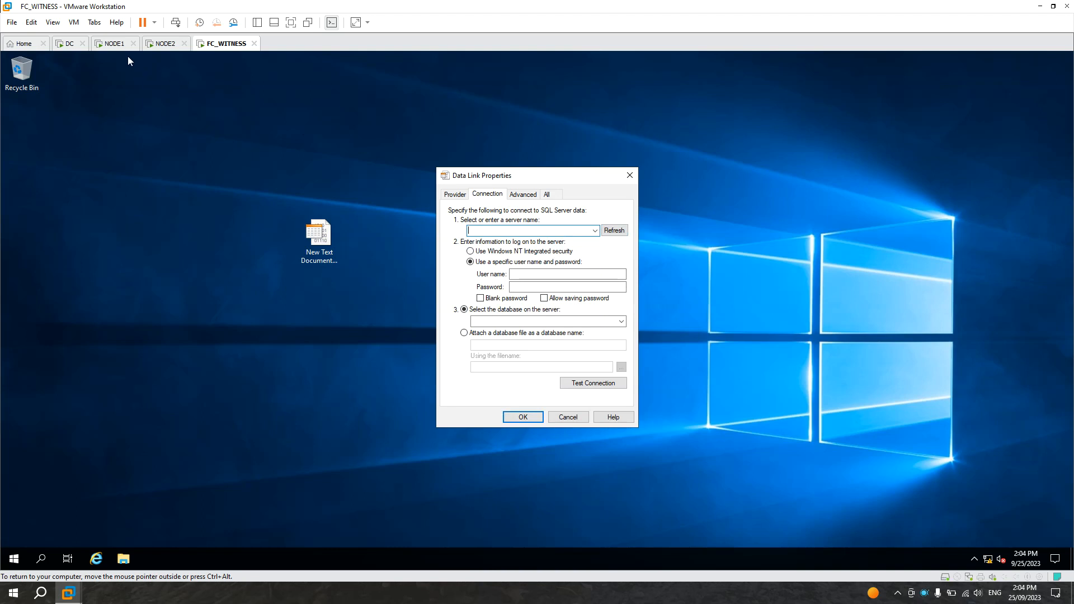
Step: On NODE1, turn off Windows Defender Firewall for domain, private and public networks
left_click(116, 45)
left_click(140, 220)
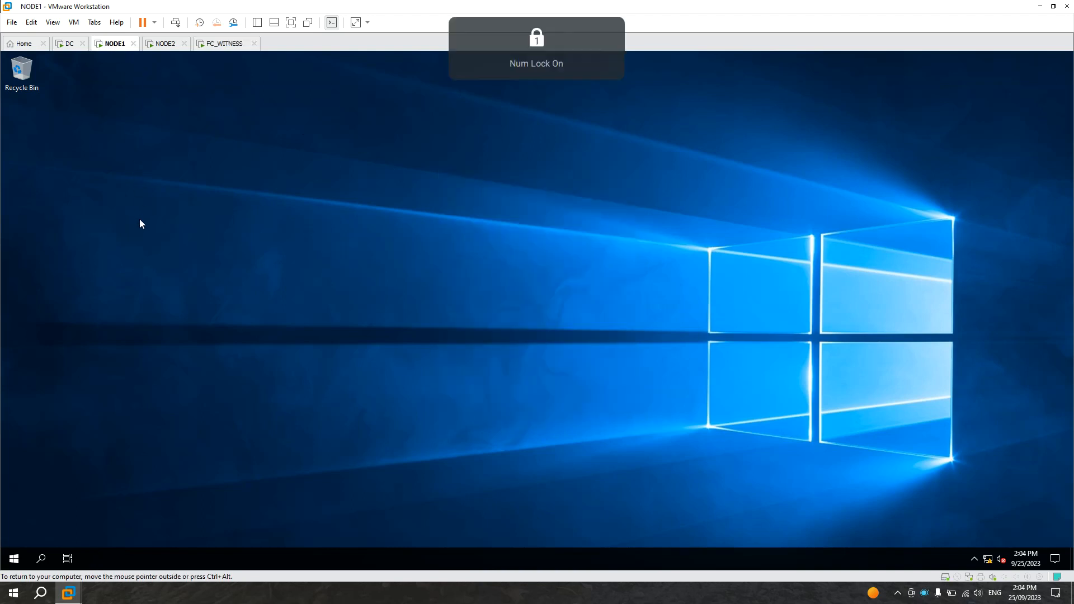
left_click(14, 559)
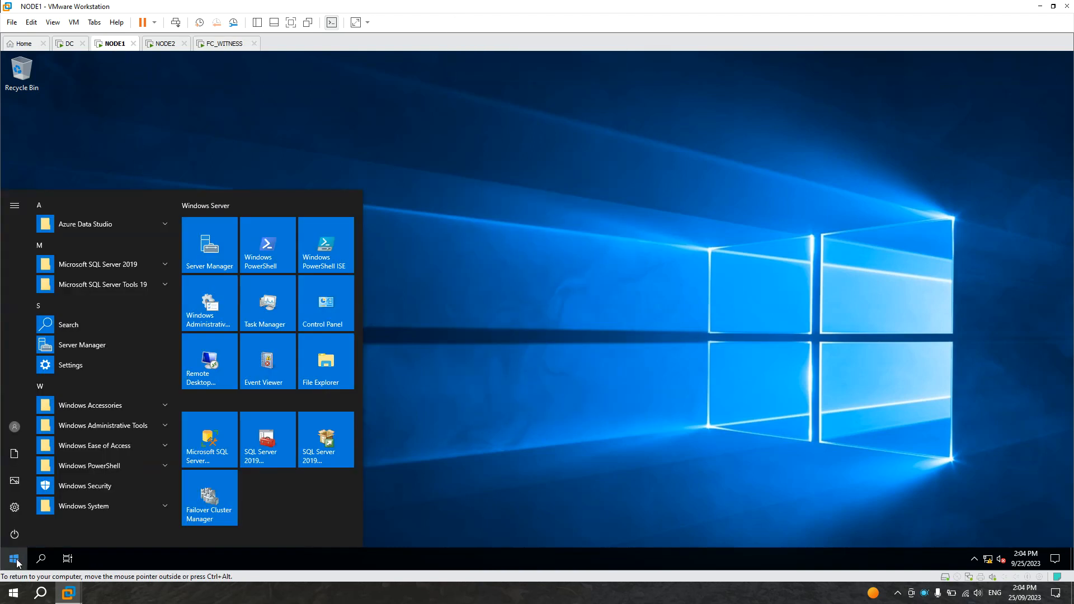
left_click(334, 312)
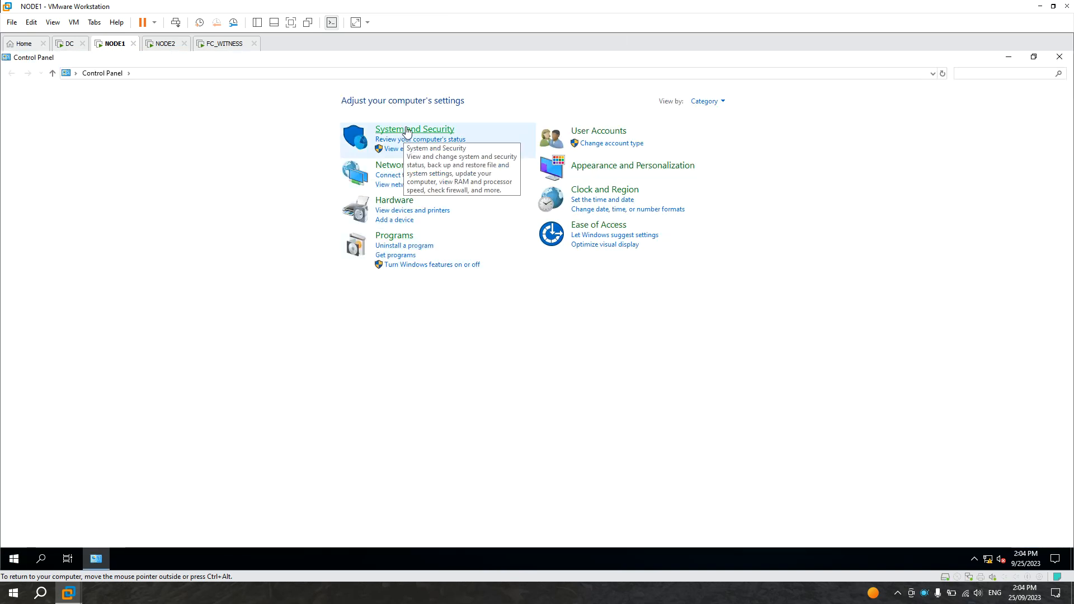
left_click(406, 132)
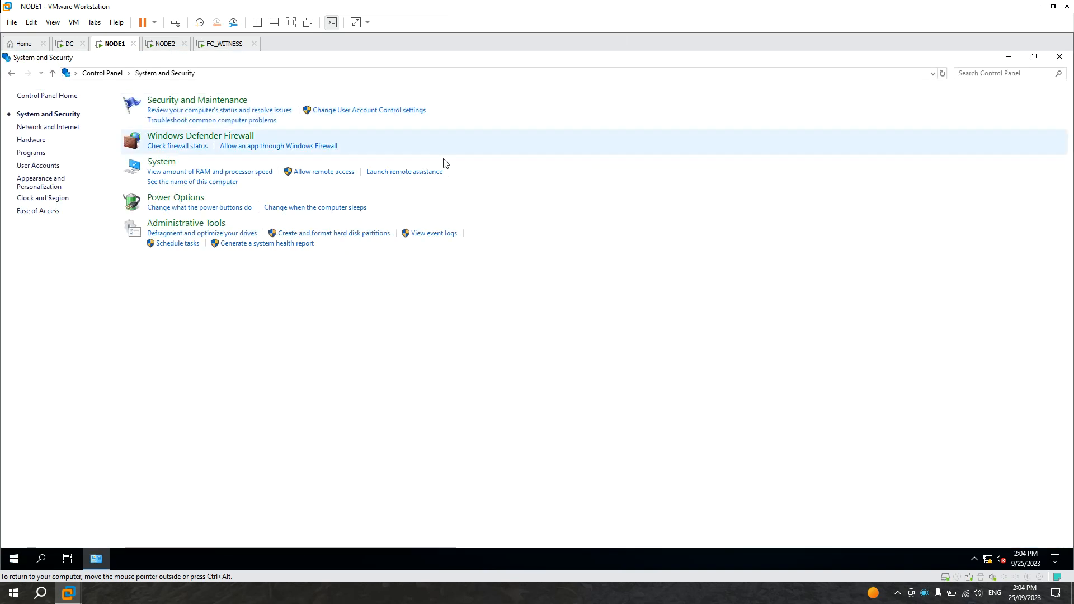
left_click(187, 138)
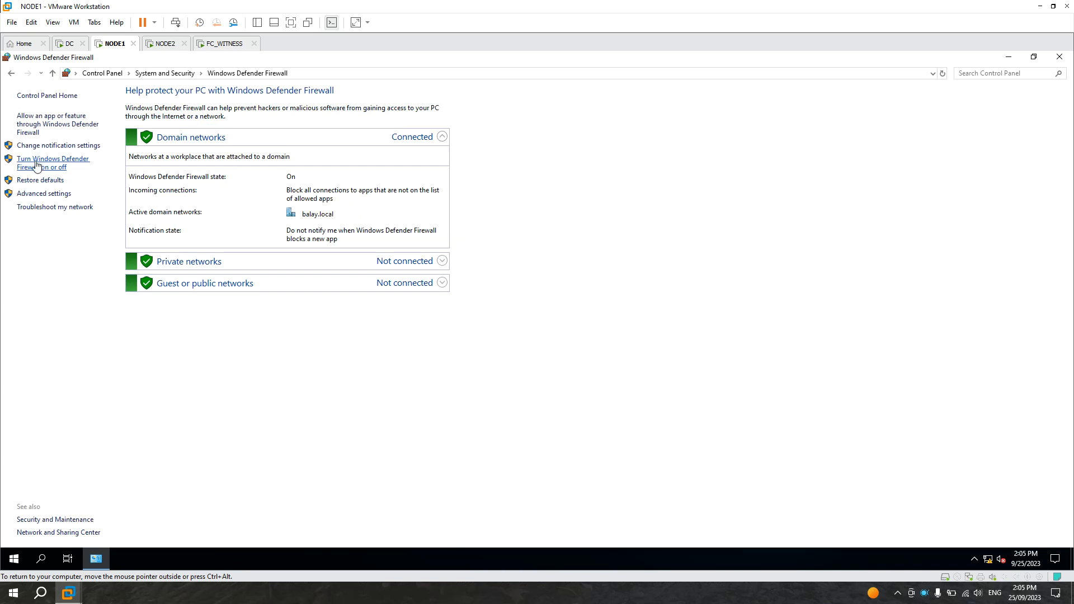
left_click(59, 166)
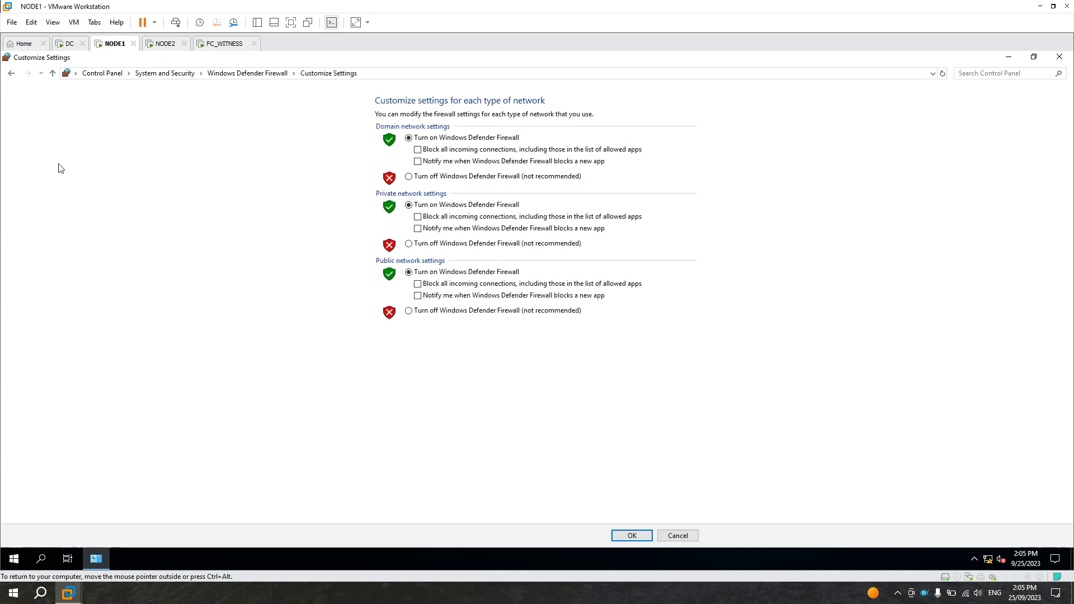
left_click(409, 177)
left_click(409, 244)
left_click(409, 311)
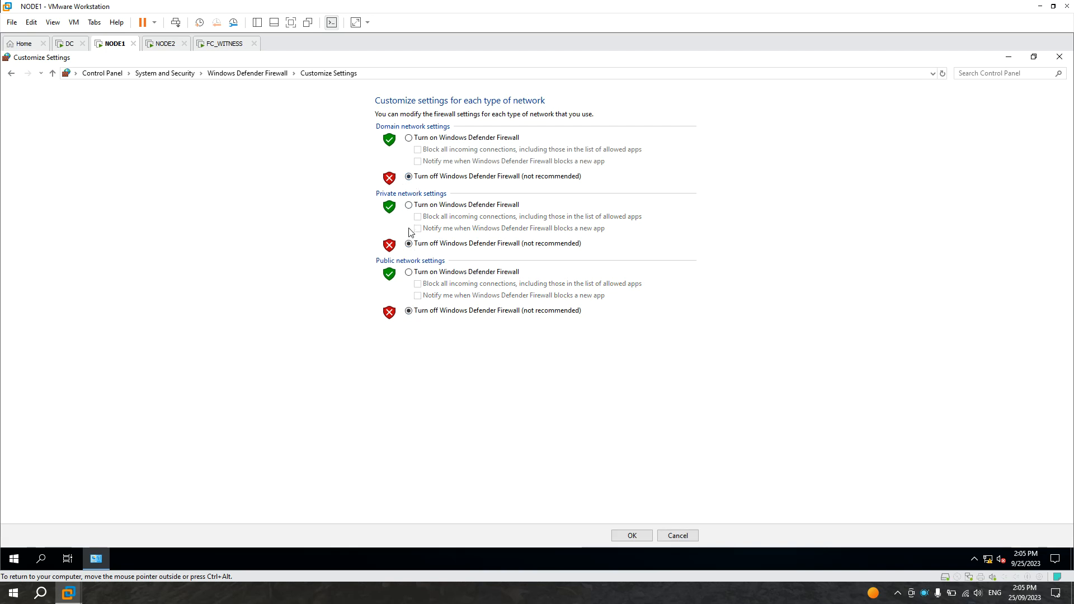
left_click(631, 535)
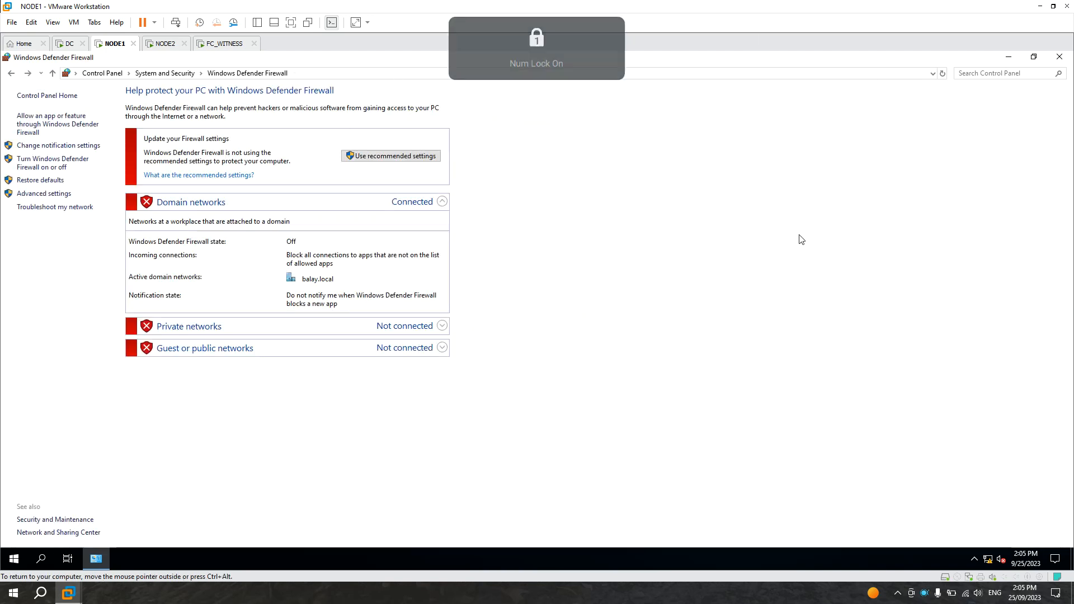
Step: Back on FC_WITNESS, refresh the server list, select NODE1 as the server and choose Windows NT Integrated security
left_click(217, 45)
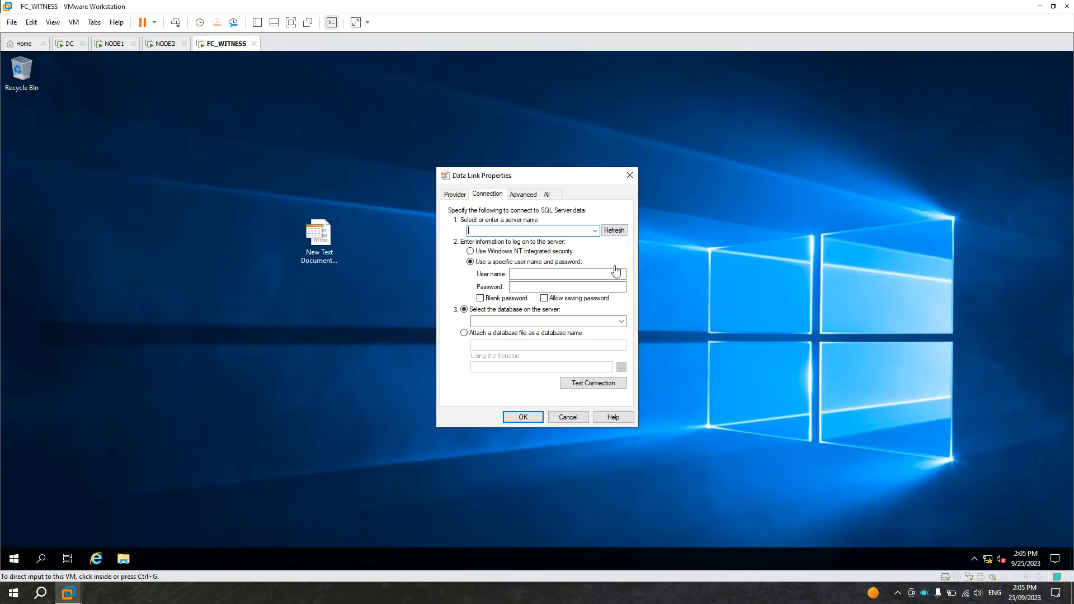
left_click(616, 232)
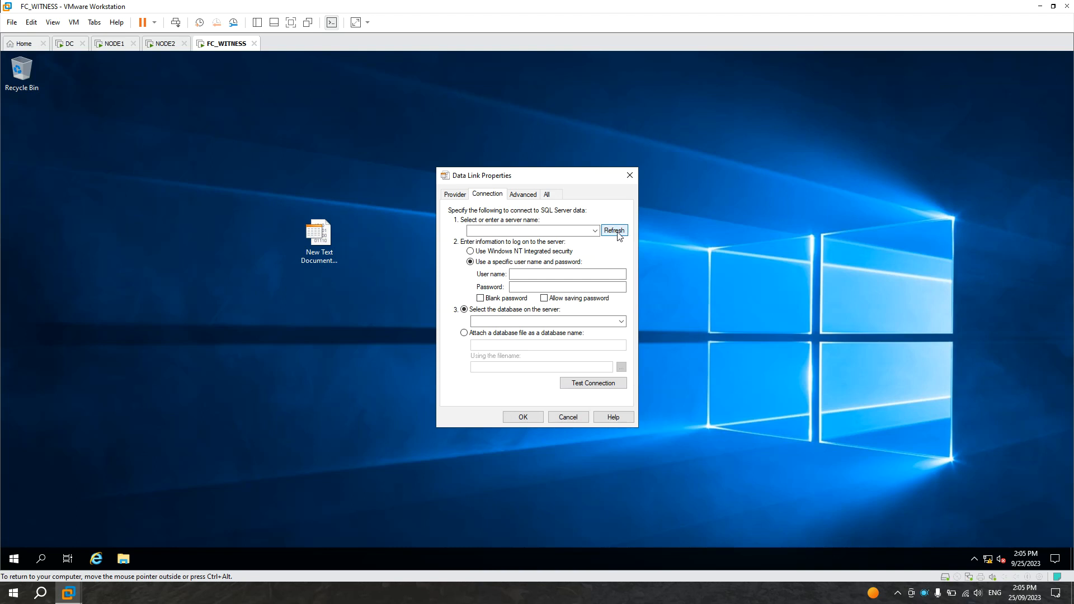
left_click(595, 231)
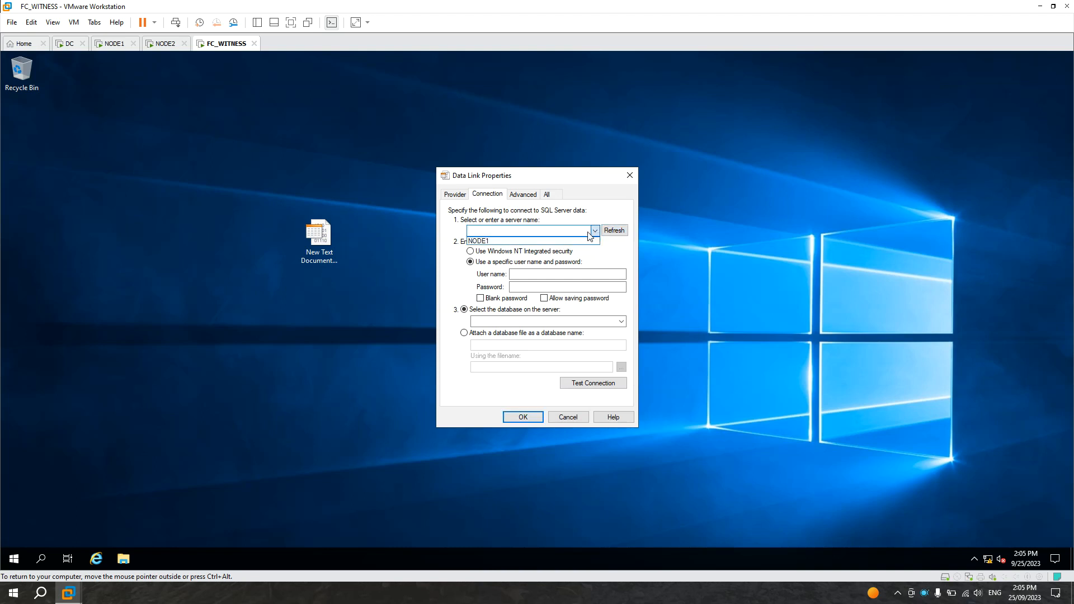
left_click(561, 242)
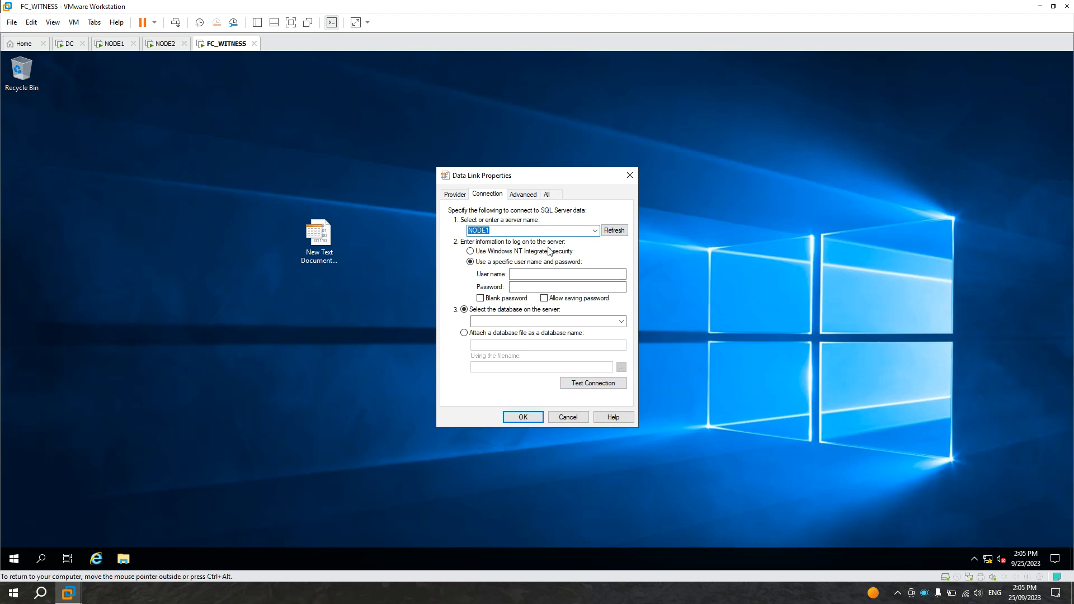
left_click(606, 255)
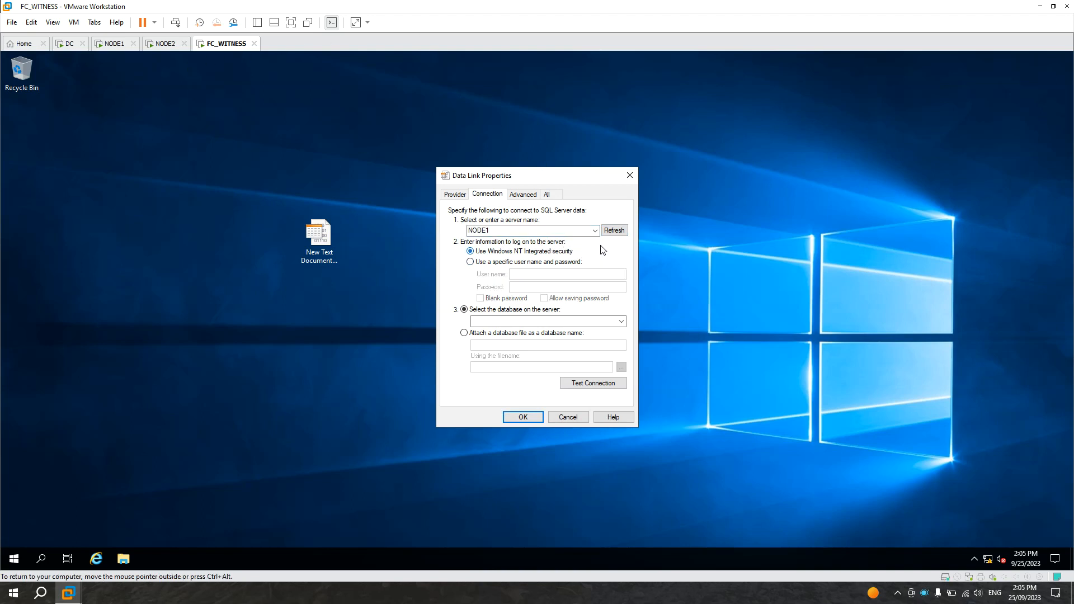
mouse_move(563, 177)
left_mouse_down()
mouse_move(576, 174)
mouse_move(557, 175)
left_mouse_up()
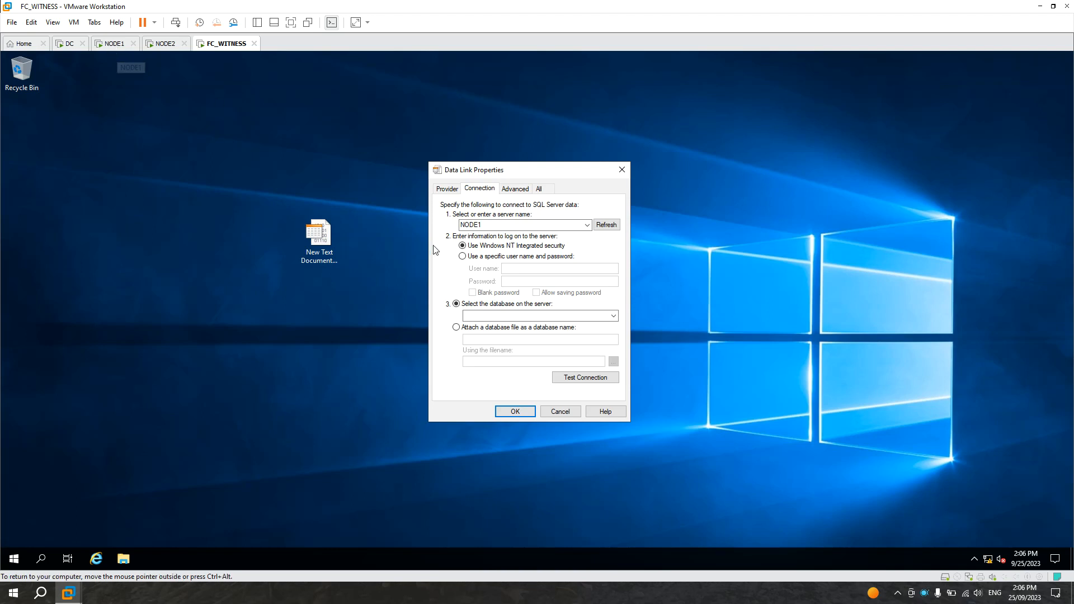
Step: On NODE2, turn off Windows Defender Firewall for domain, private and public network settings
left_click(588, 225)
left_click(589, 227)
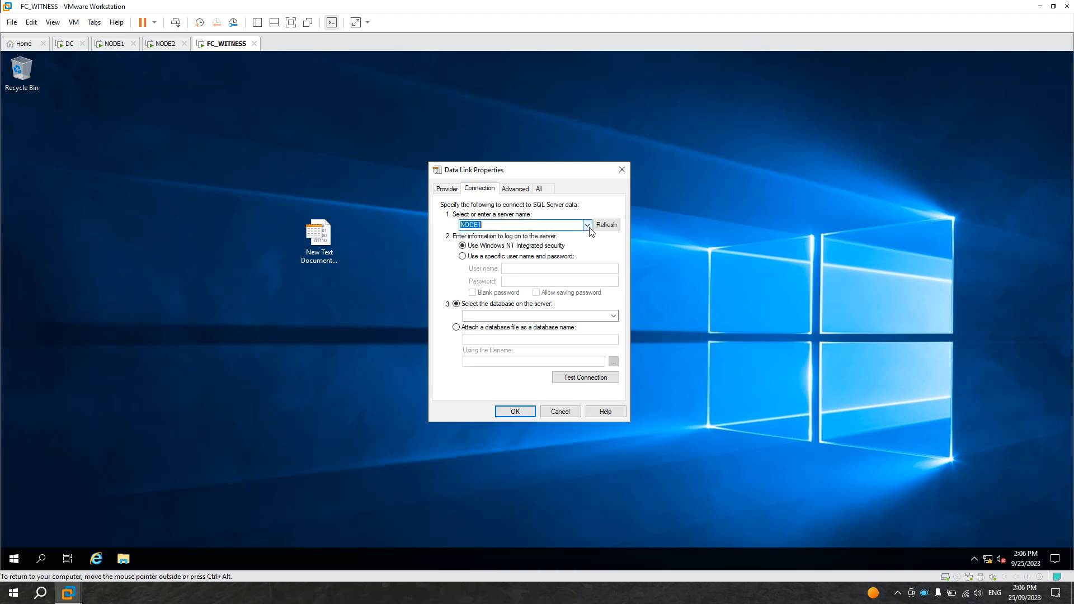
left_click(165, 44)
left_click(190, 308)
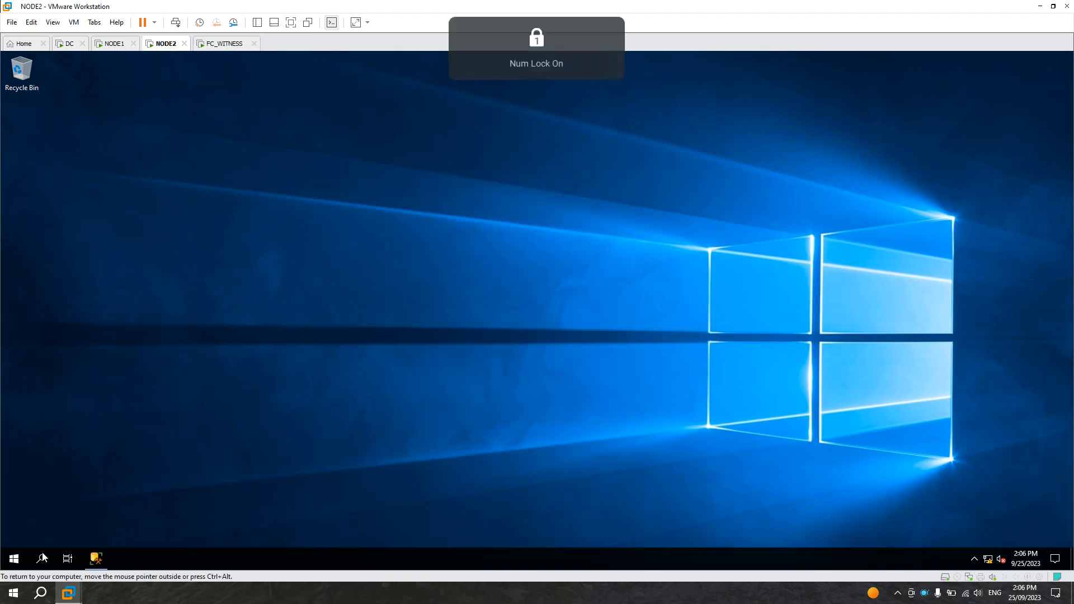
left_click(13, 558)
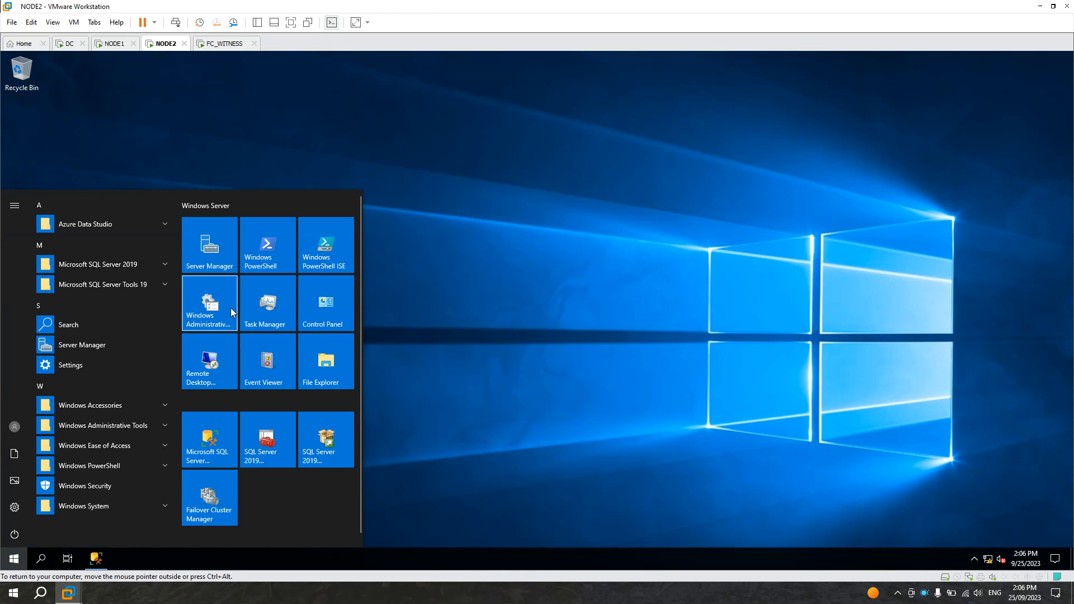
left_click(318, 308)
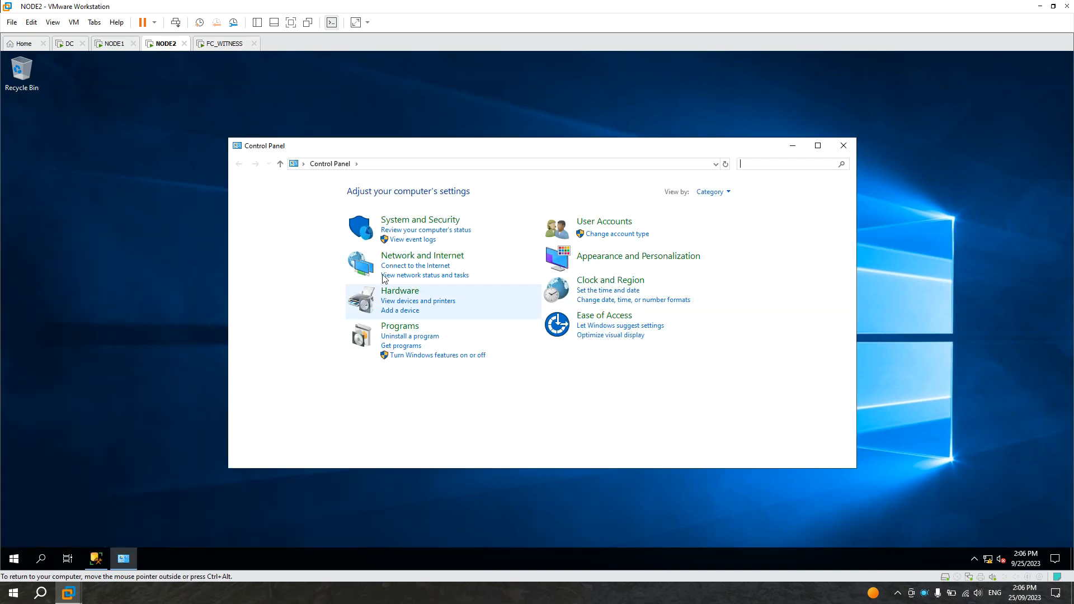
left_click(415, 221)
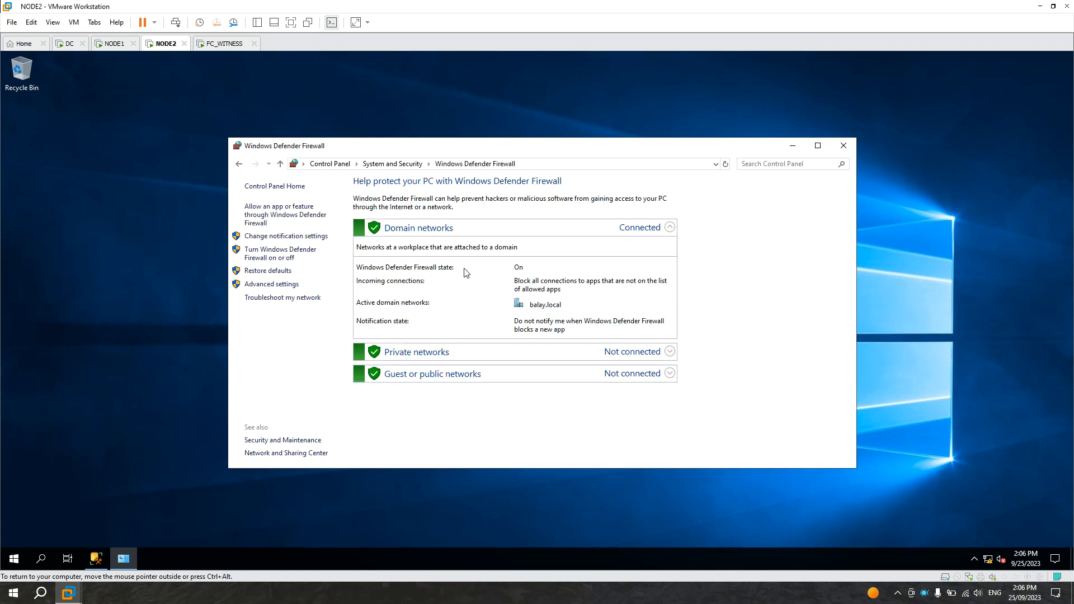
left_click(286, 262)
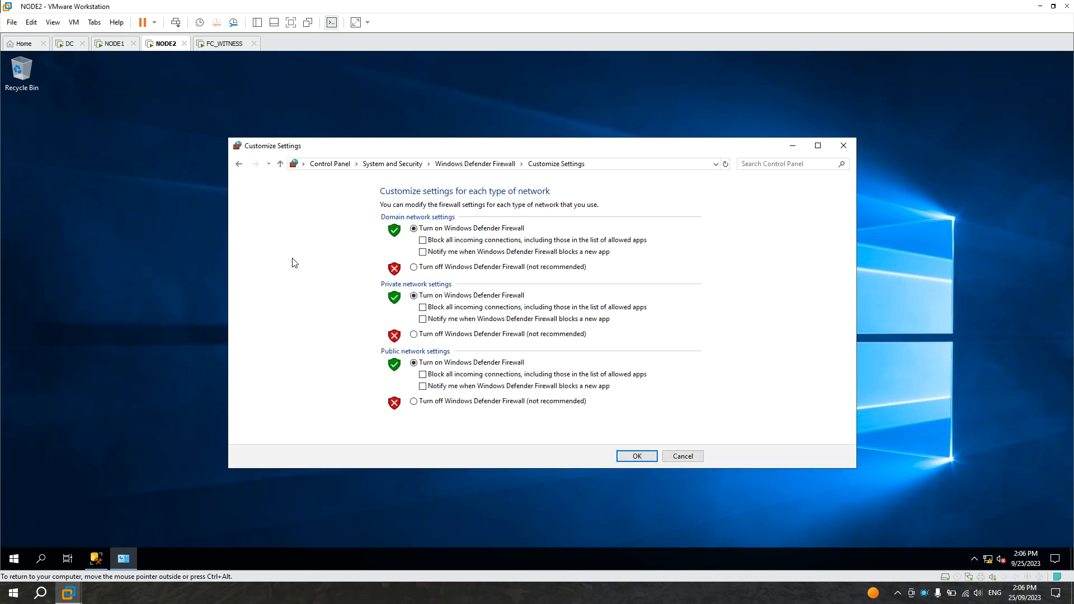
left_click(414, 267)
left_click(414, 335)
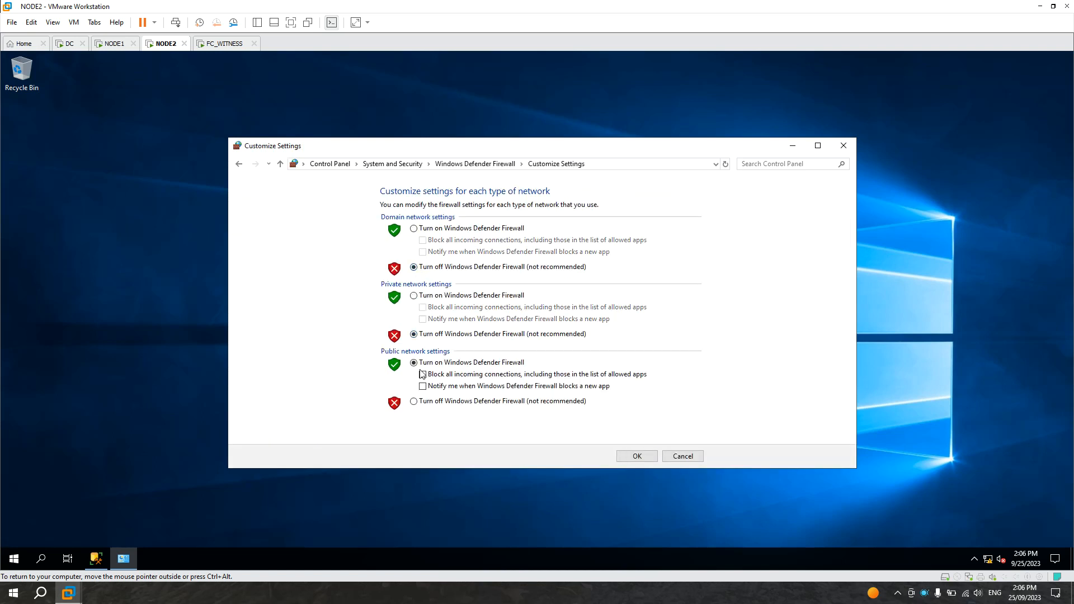
left_click(414, 402)
left_click(636, 457)
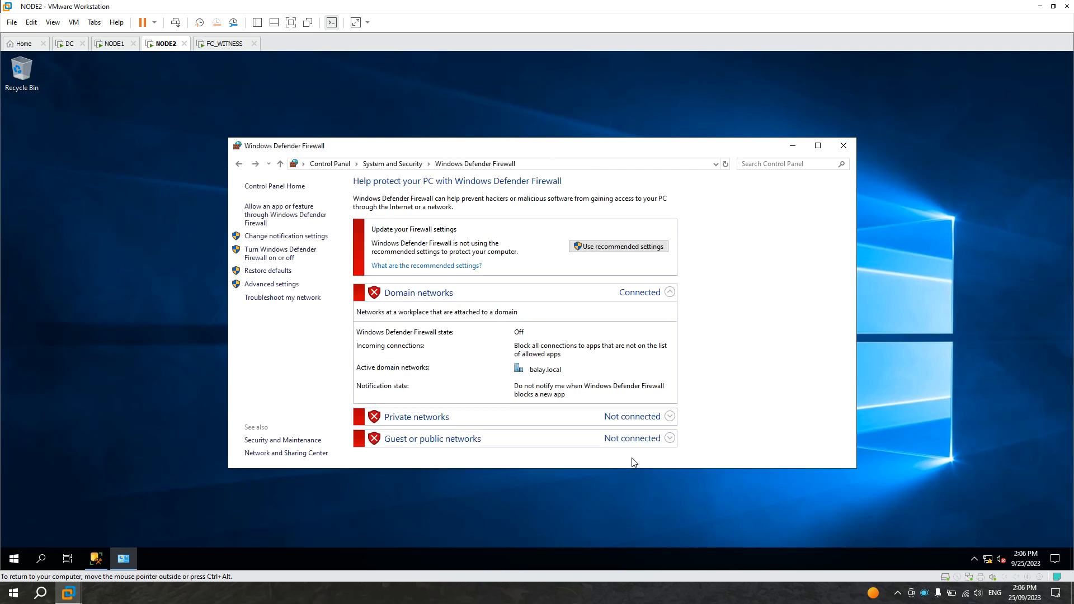
Step: On FC_WITNESS, refresh the data link server list and browse the available servers, leaving NODE1 selected
left_click(224, 44)
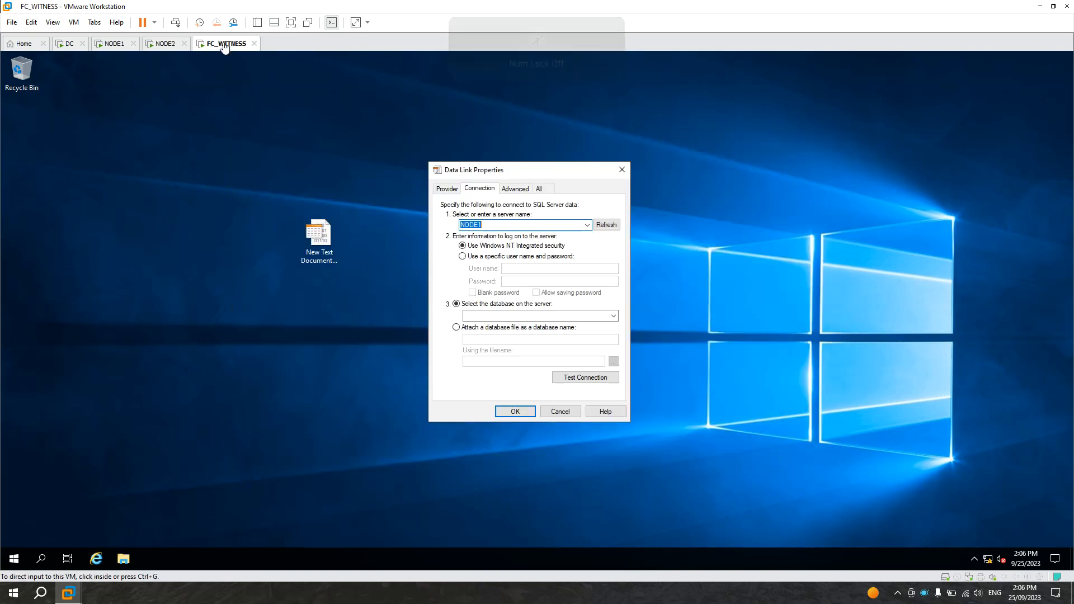
left_click(611, 225)
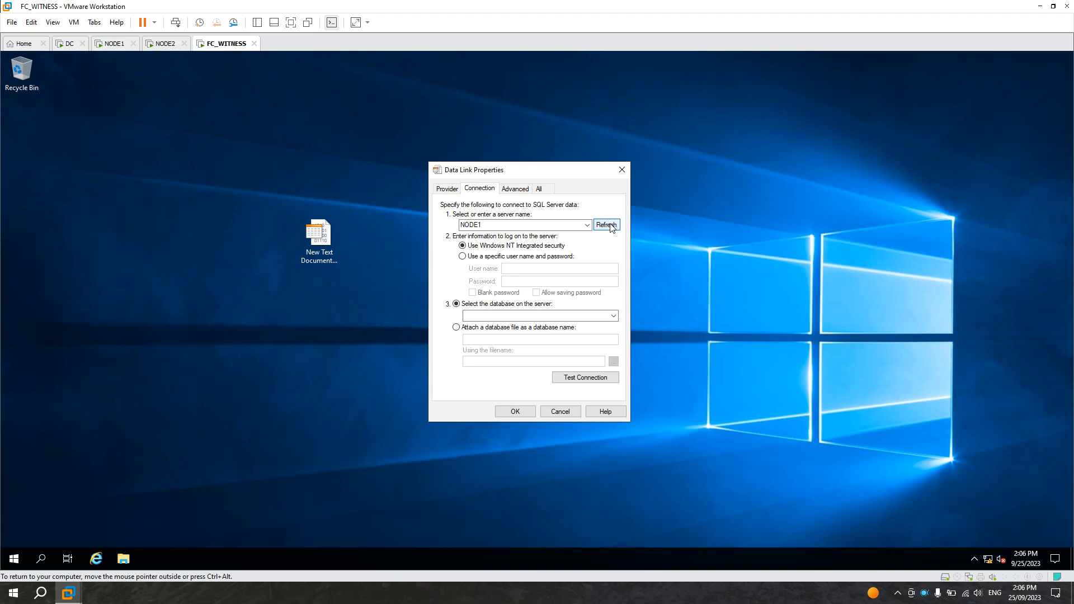
left_click(587, 225)
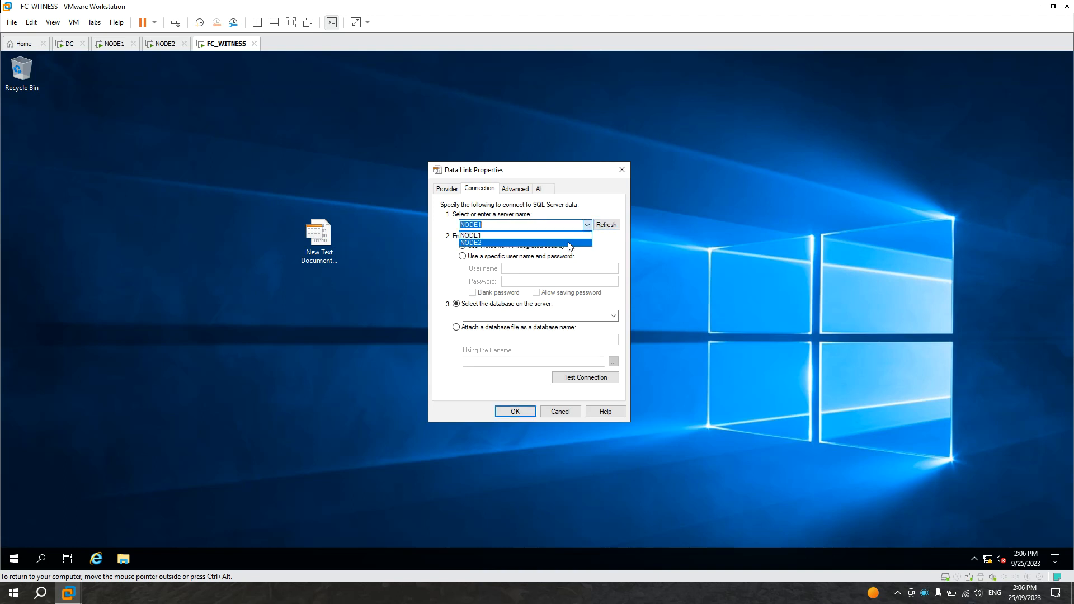
left_click(584, 244)
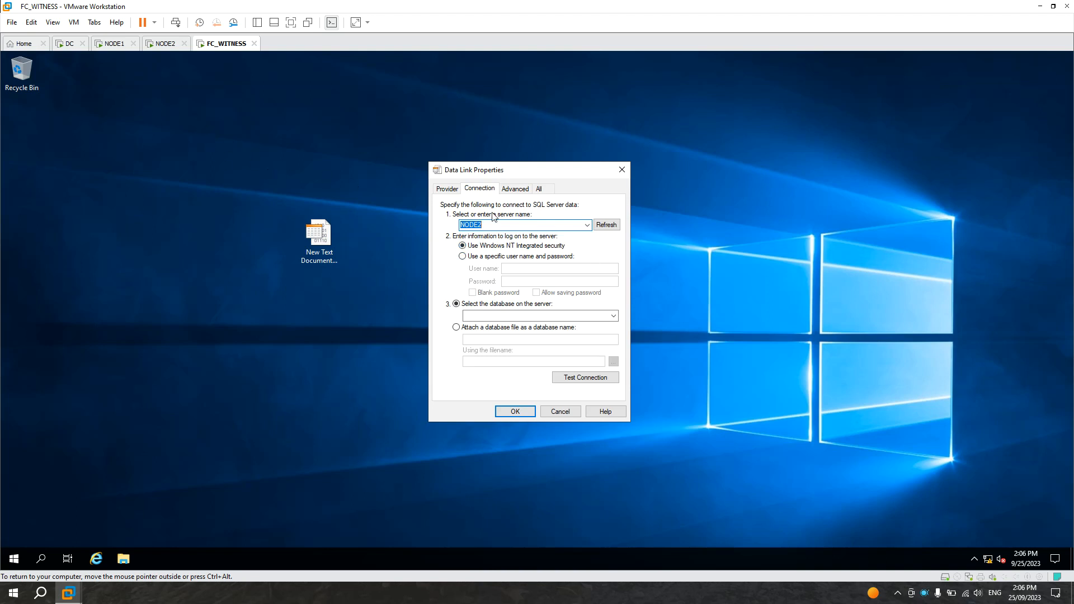
left_click(588, 227)
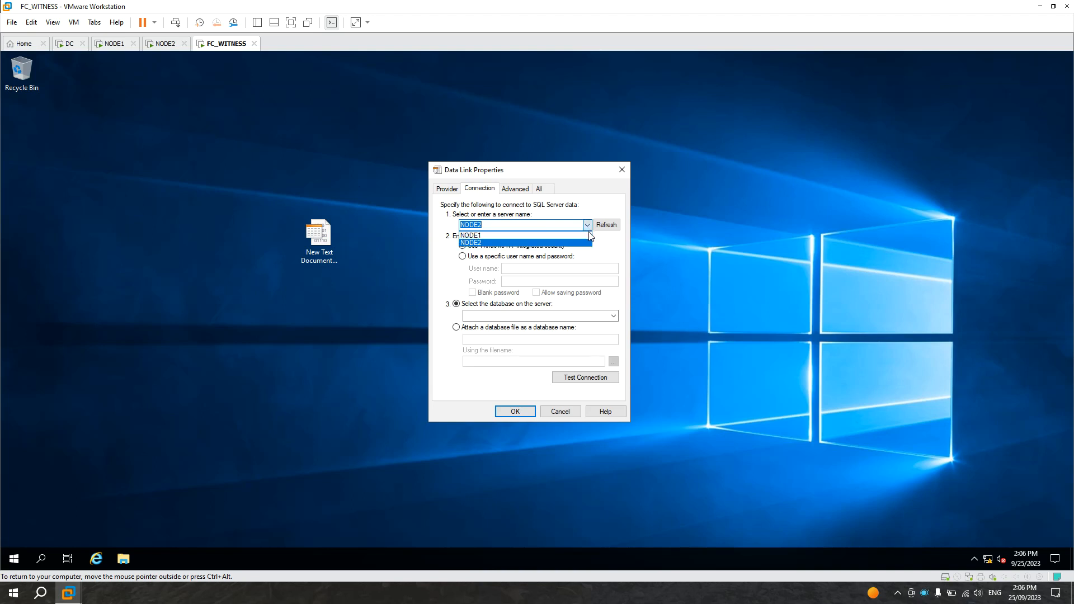
left_click(597, 246)
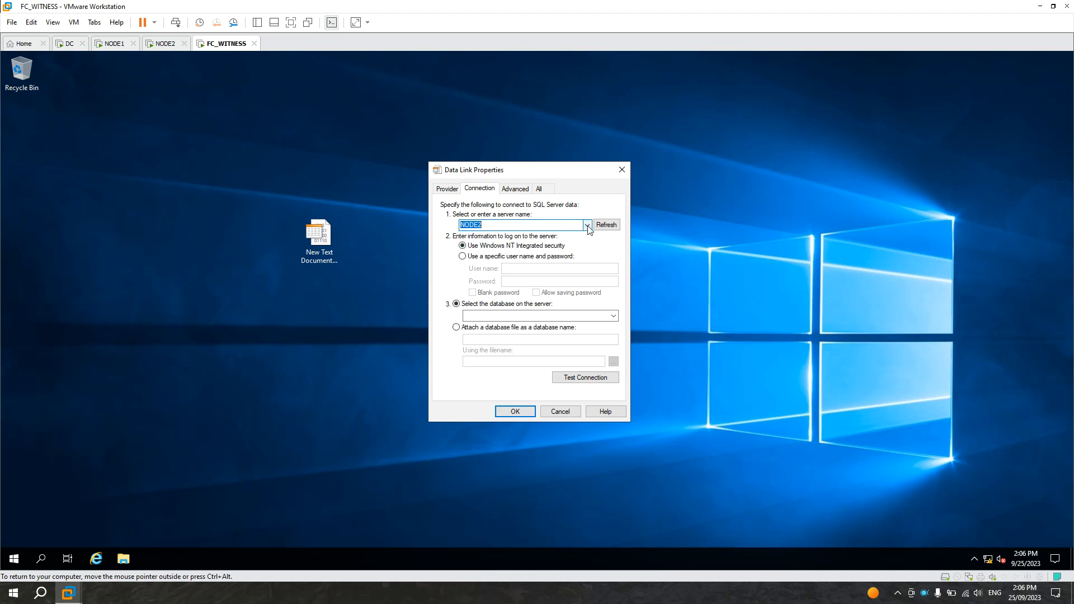
left_click(588, 226)
left_click(570, 240)
Step: On NODE1, restore the recommended Windows Defender Firewall settings to turn the firewall back on
left_click(115, 45)
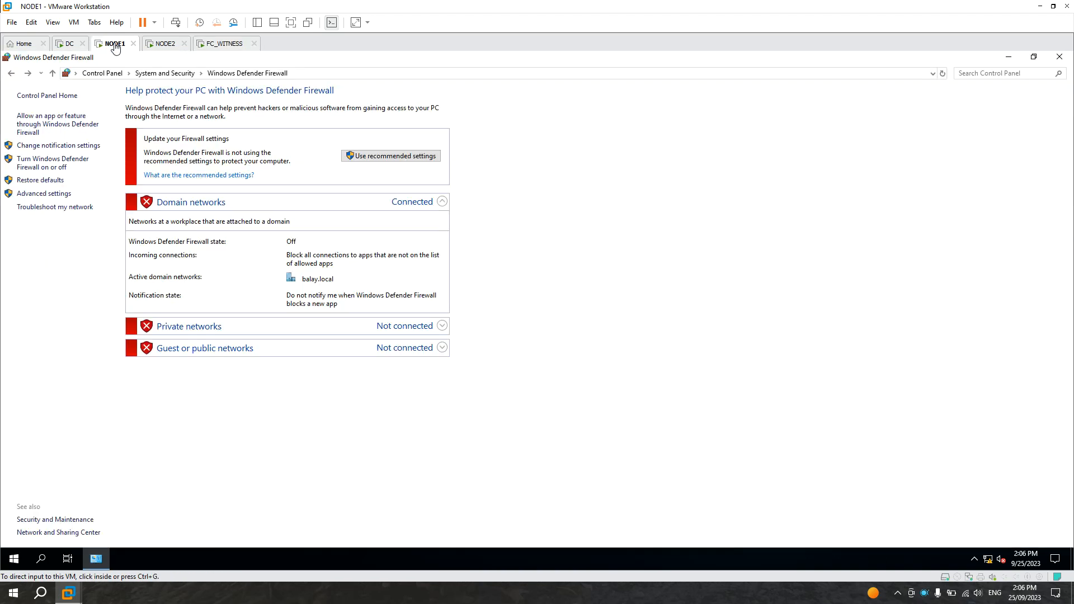
left_click(387, 159)
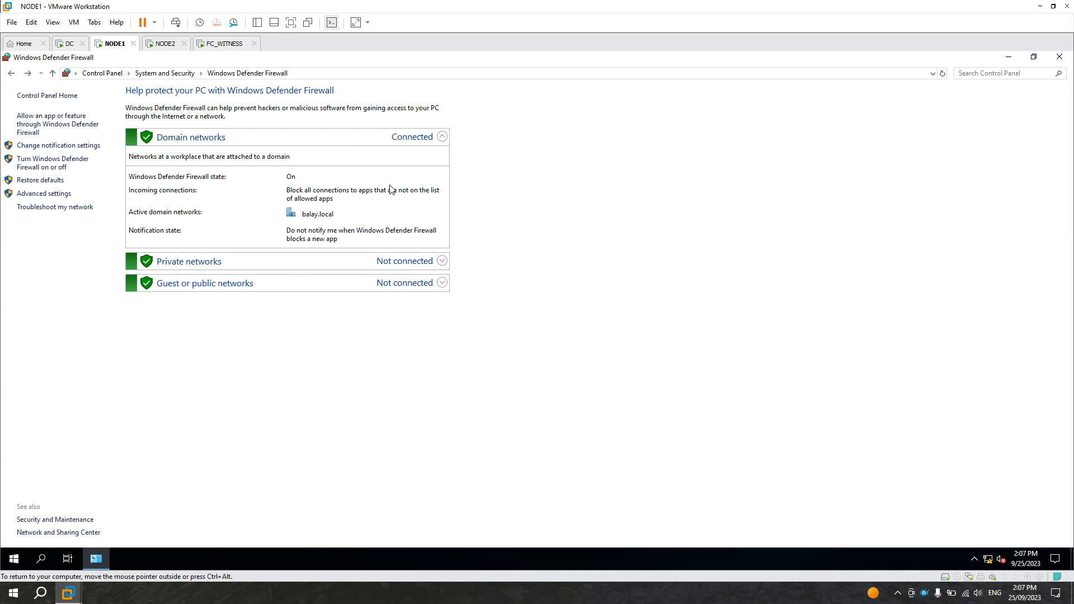
Step: On FC_WITNESS, refresh and review the data link server list again
left_click(223, 47)
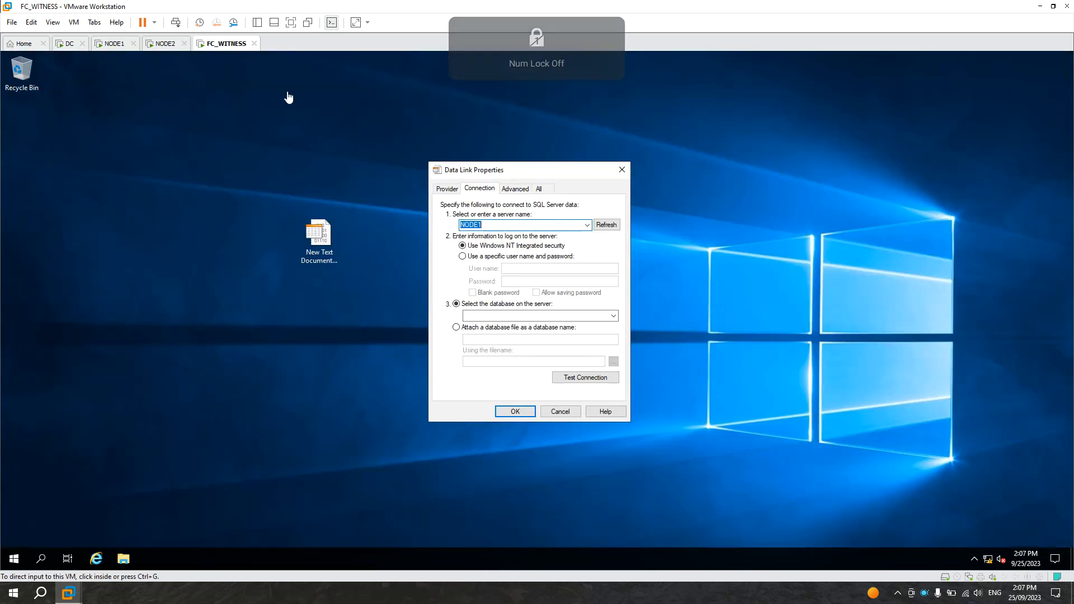
left_click(606, 225)
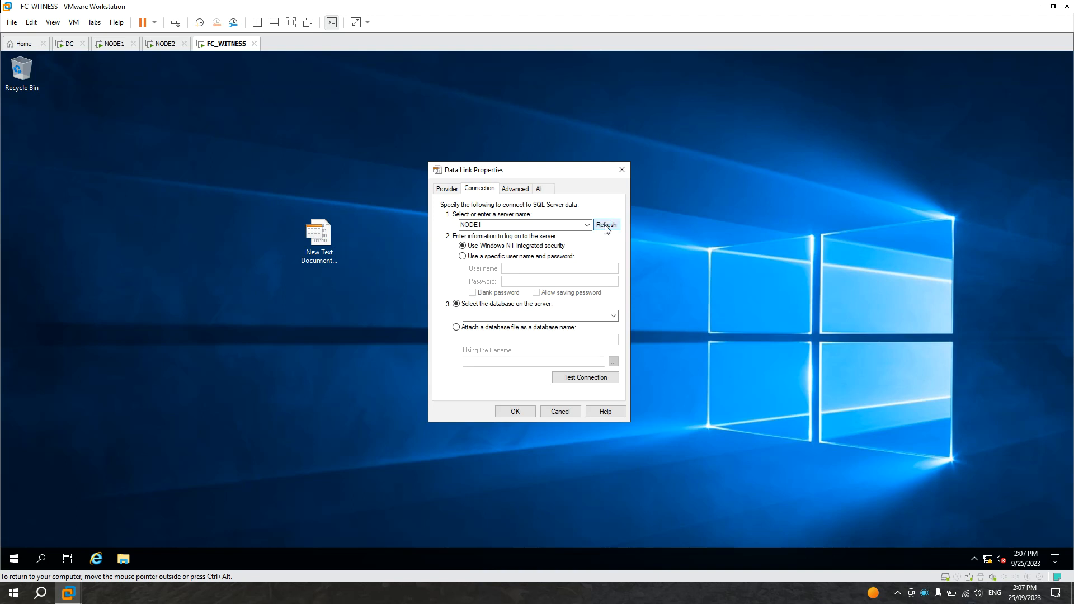
left_click(588, 225)
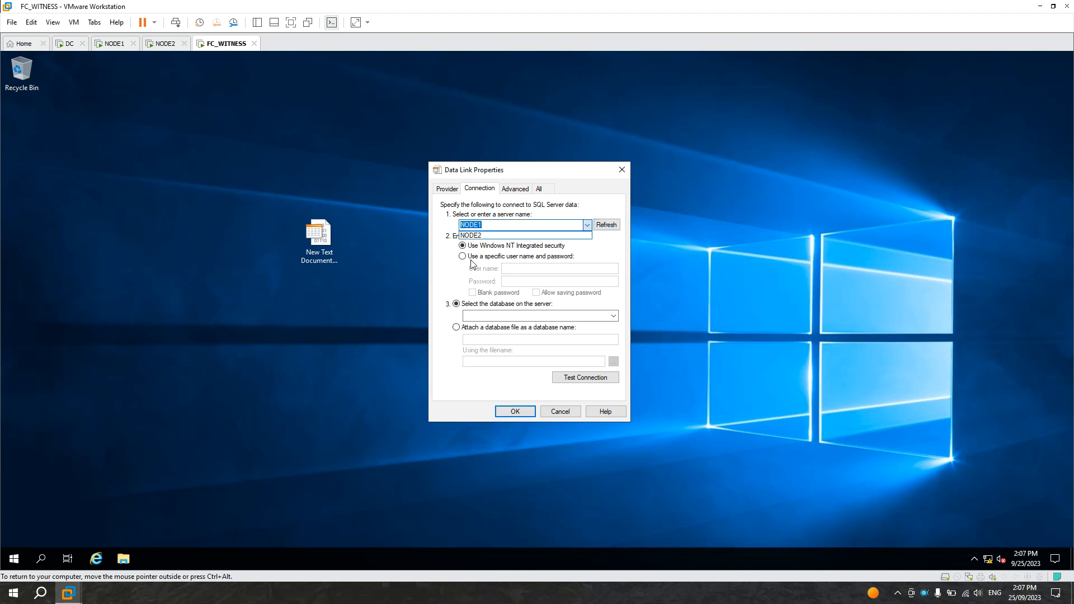
left_click(601, 249)
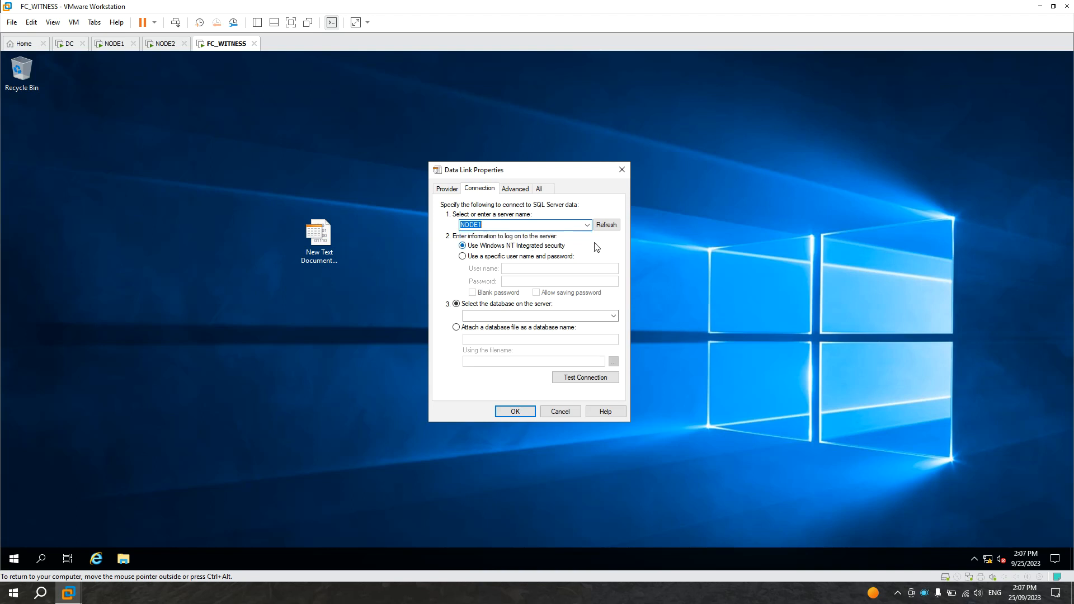
Step: On NODE1, open Windows Defender Firewall with Advanced Security maximized and show the inbound rules
left_click(117, 43)
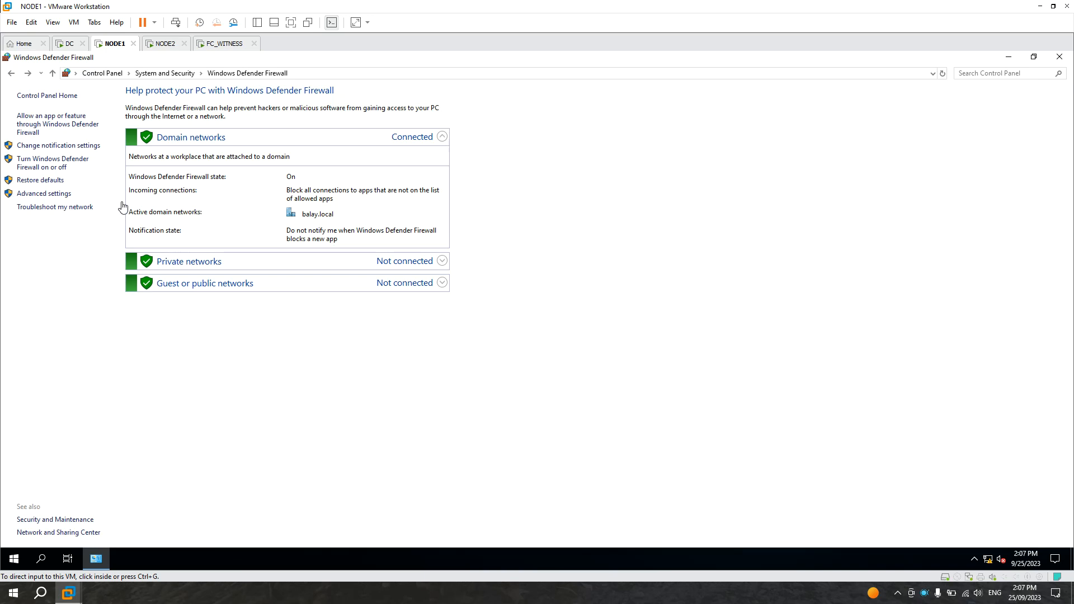
left_click(43, 195)
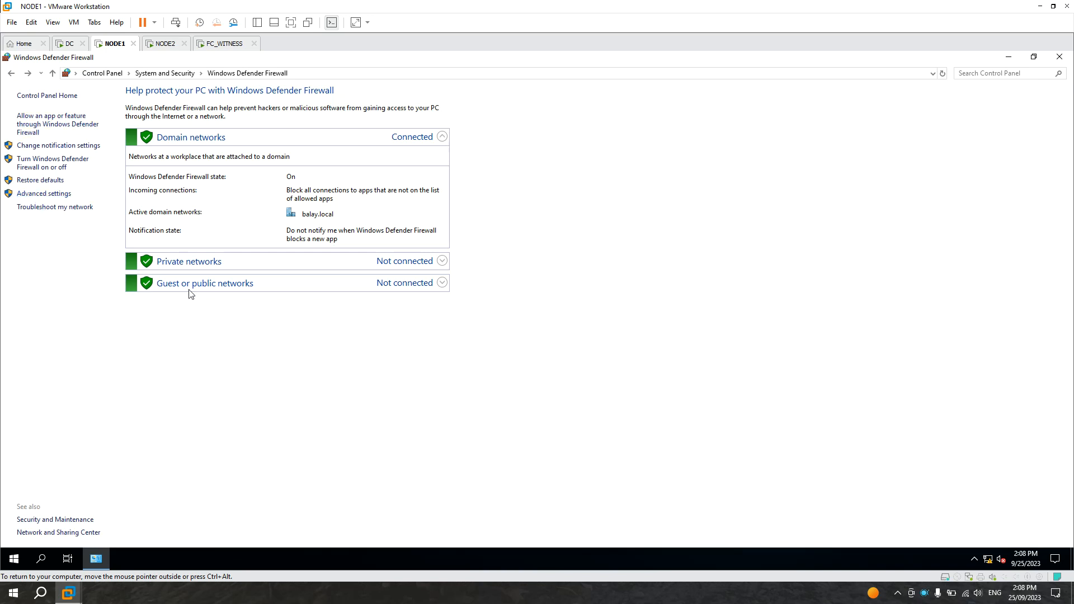
left_click(66, 195)
left_click_drag(295, 77, 397, 75)
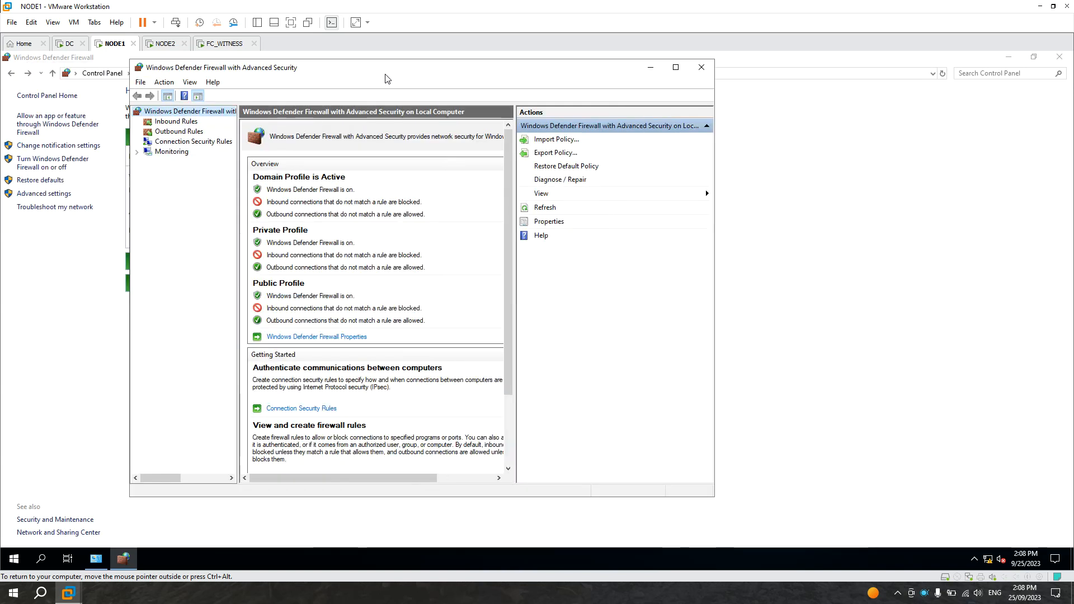
left_click_drag(371, 71, 385, 89)
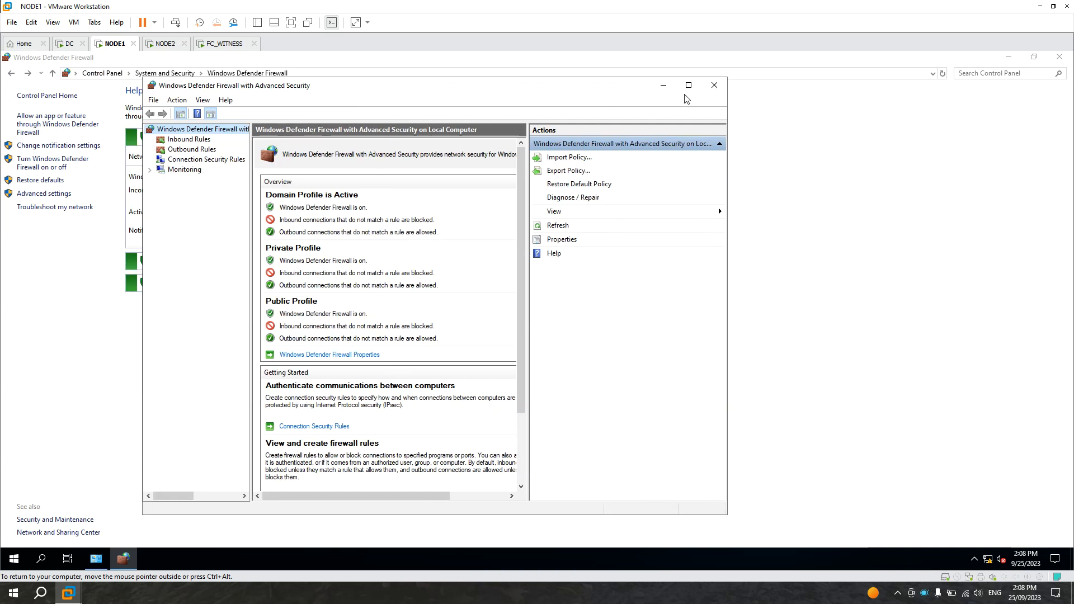
left_click(715, 85)
left_click(52, 196)
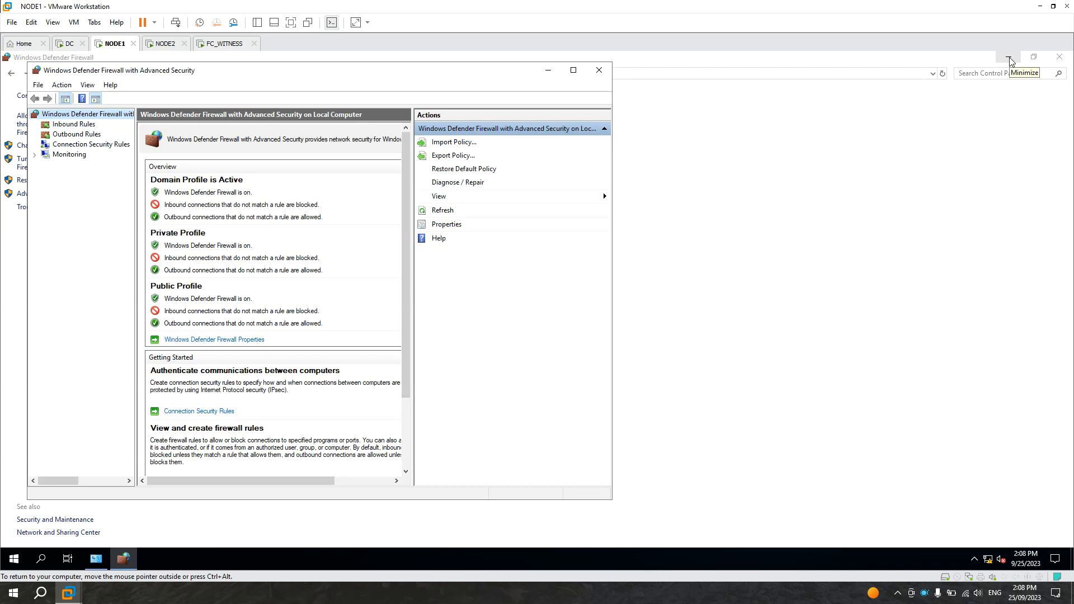
left_click(1011, 62)
left_click_drag(373, 78, 481, 87)
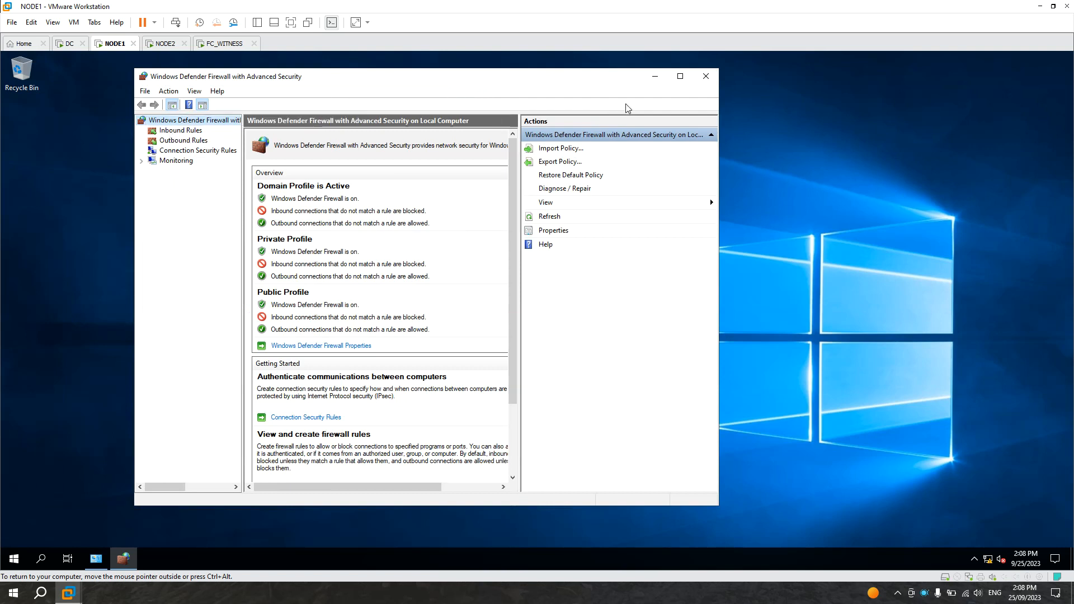
left_click(680, 76)
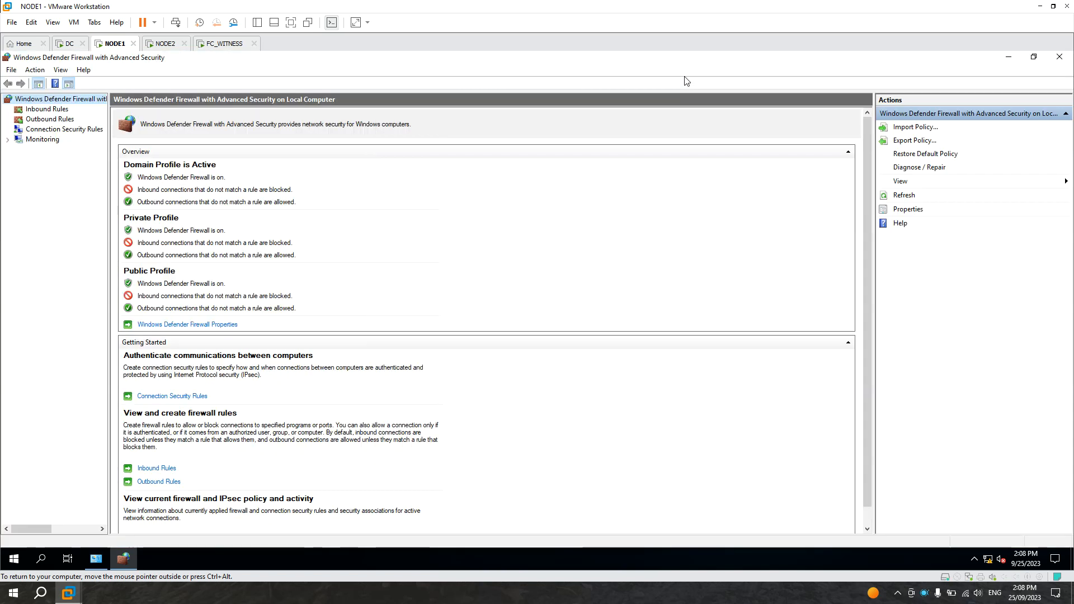
left_click(45, 110)
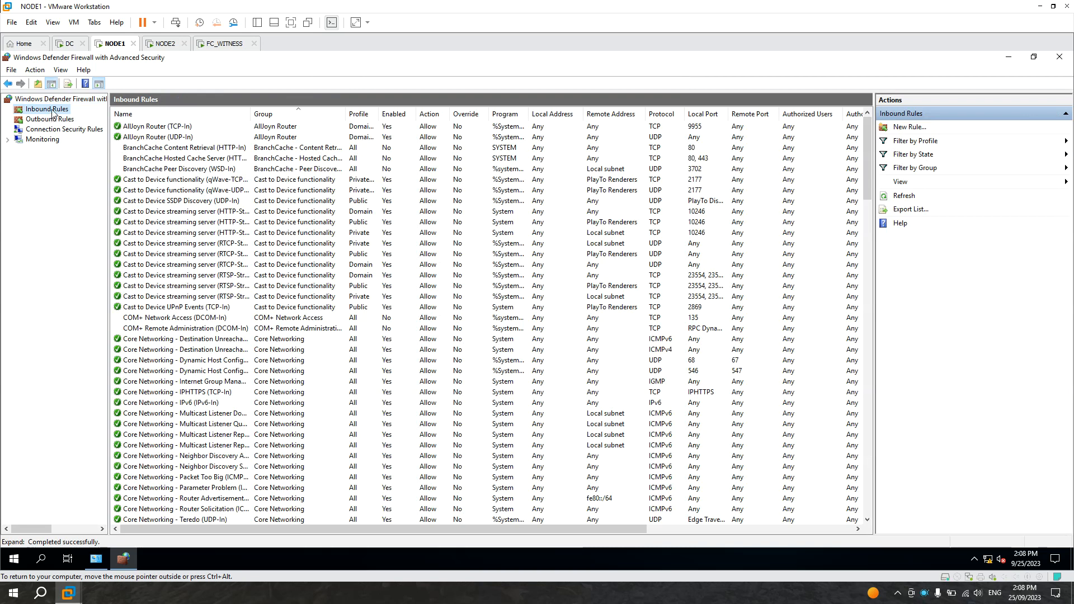
Step: On NODE1, start a new inbound Port rule for TCP specific local port 1433
right_click(54, 110)
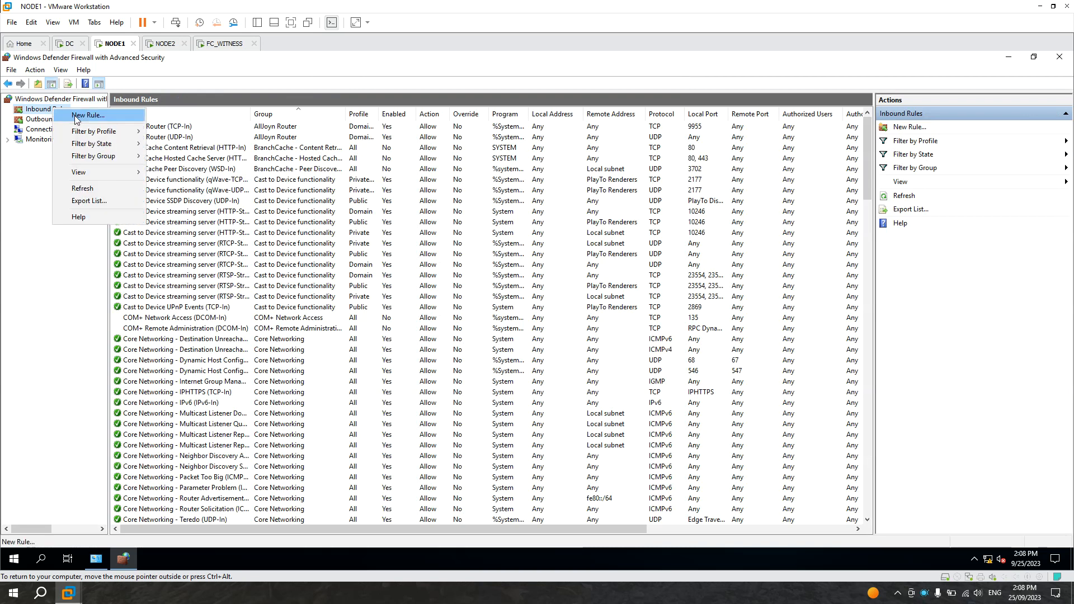
left_click(75, 116)
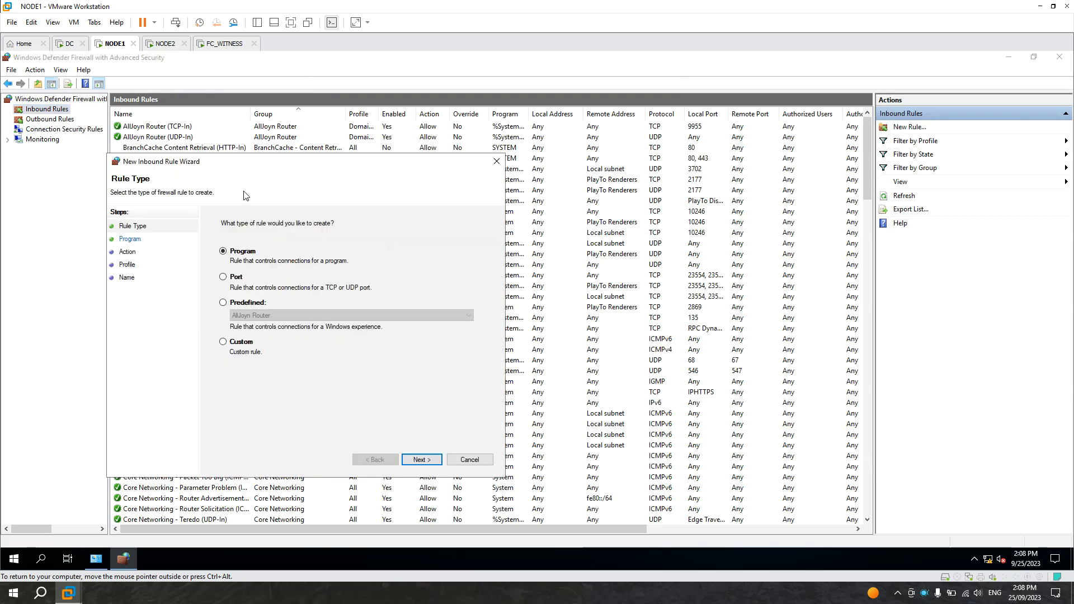
left_click_drag(251, 166, 324, 144)
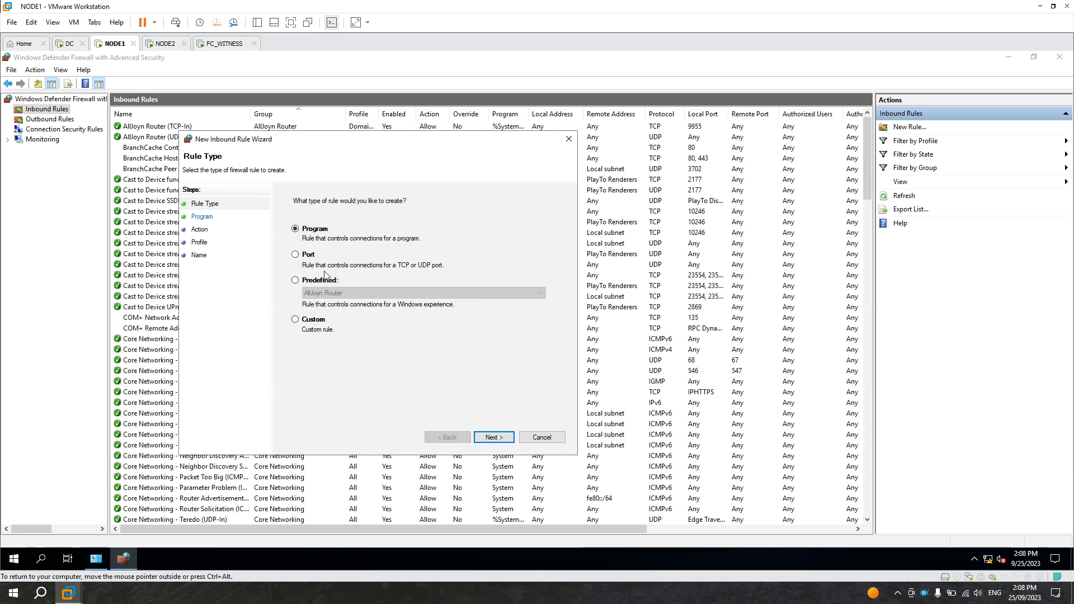
left_click(294, 255)
left_click(505, 438)
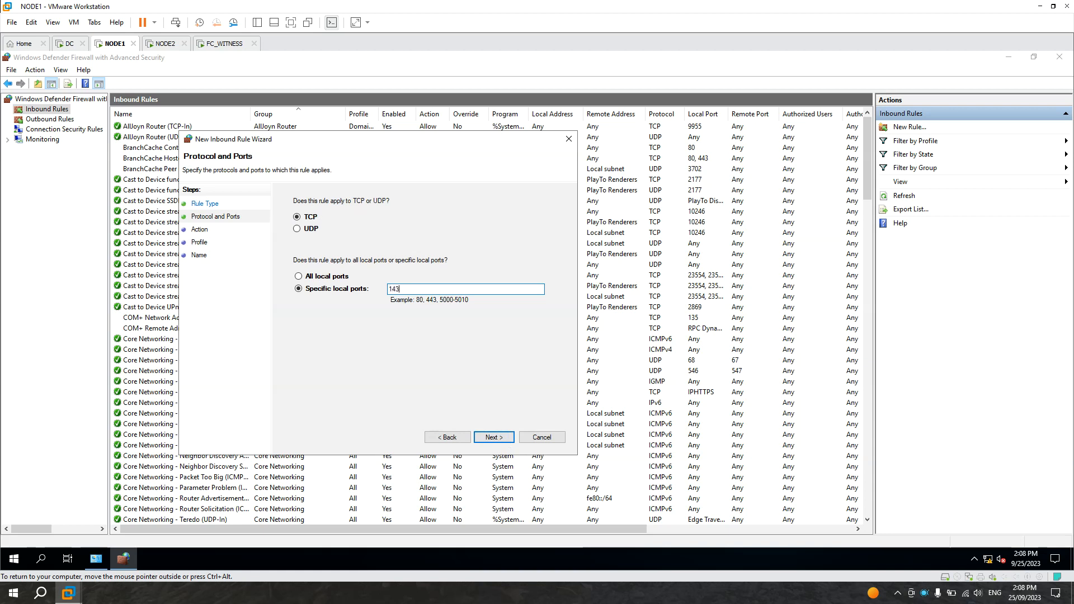
left_click(492, 438)
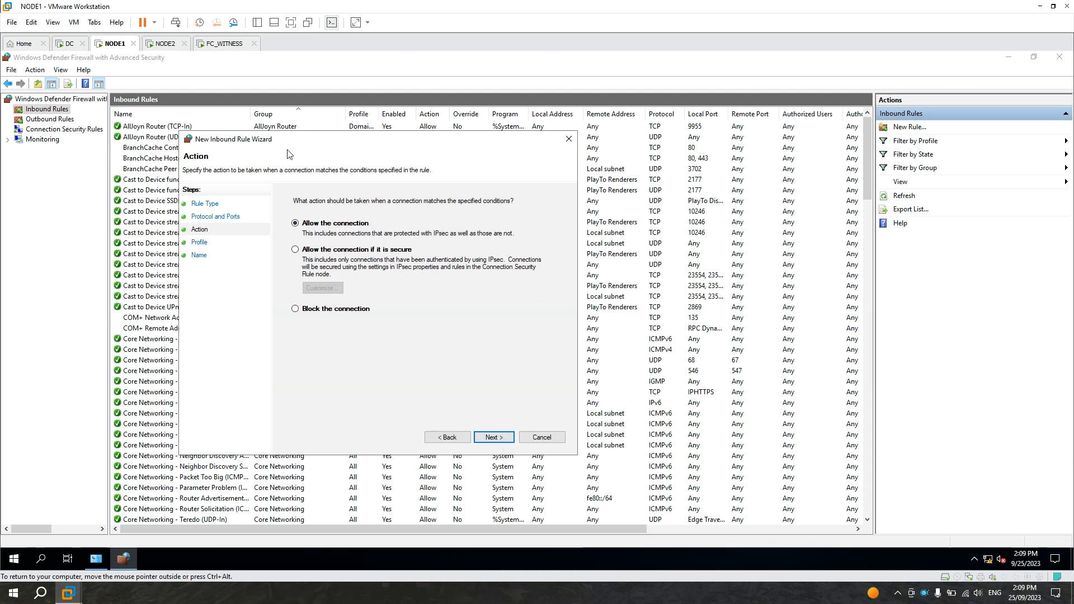
Step: Choose to allow the connection and keep the rule applied to the Domain, Private and Public profiles
left_click_drag(274, 142, 300, 147)
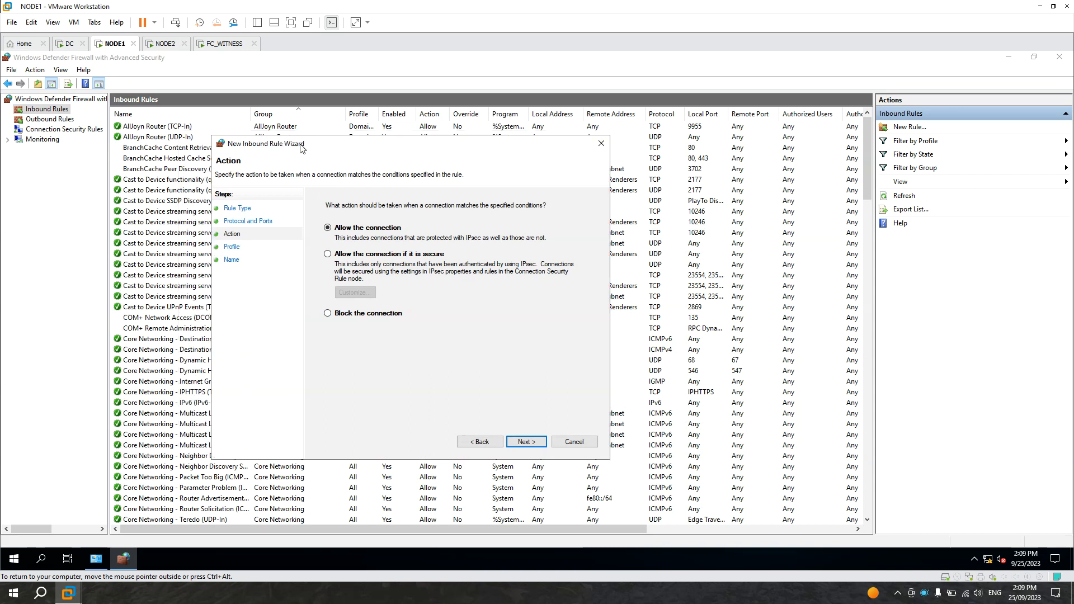
left_click_drag(361, 147, 367, 148)
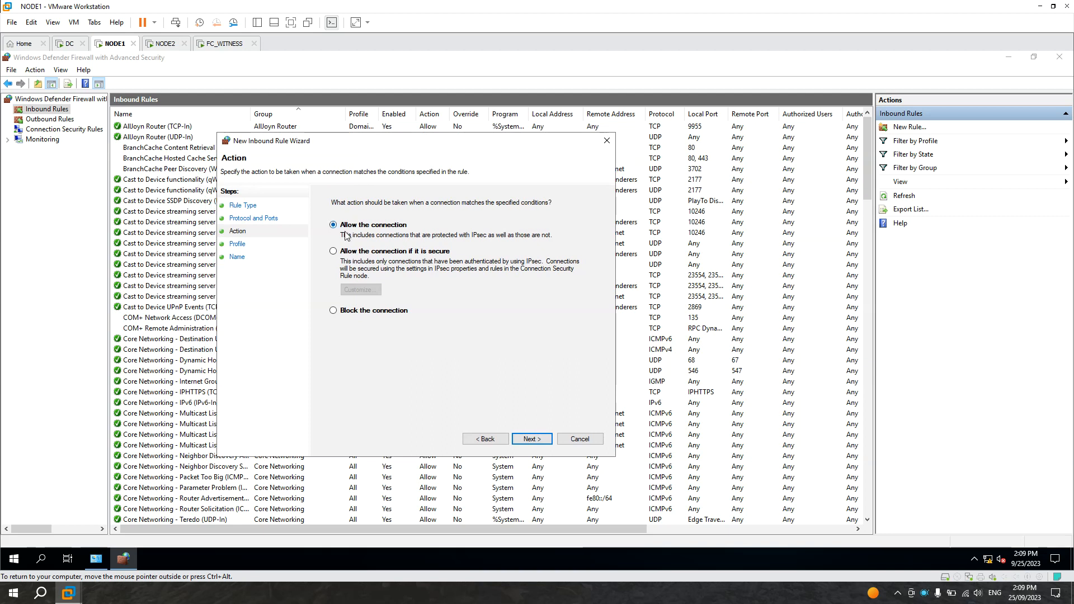
left_click(344, 252)
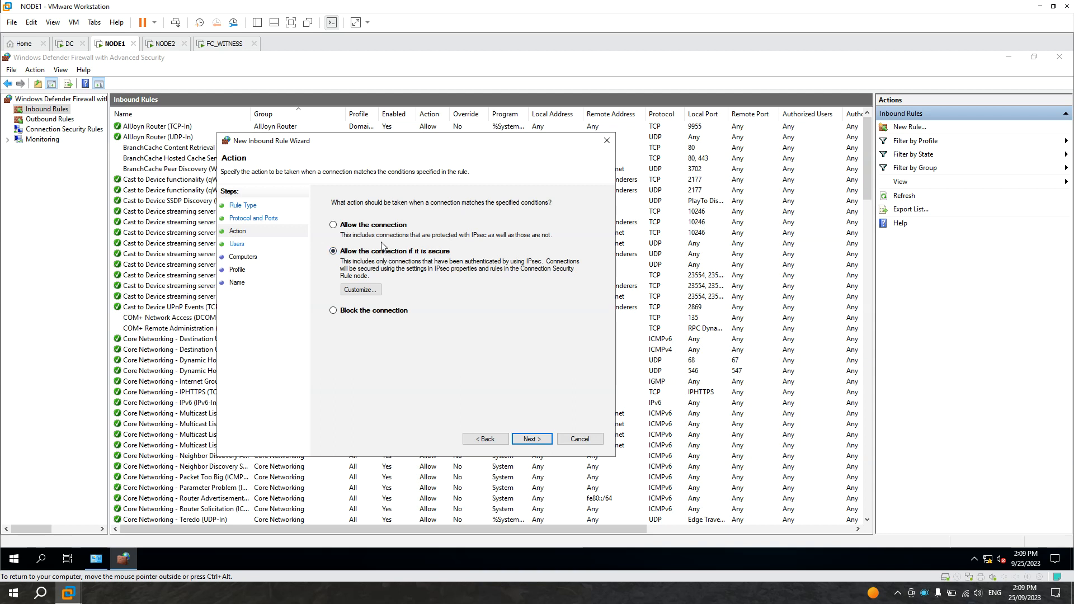
left_click(347, 227)
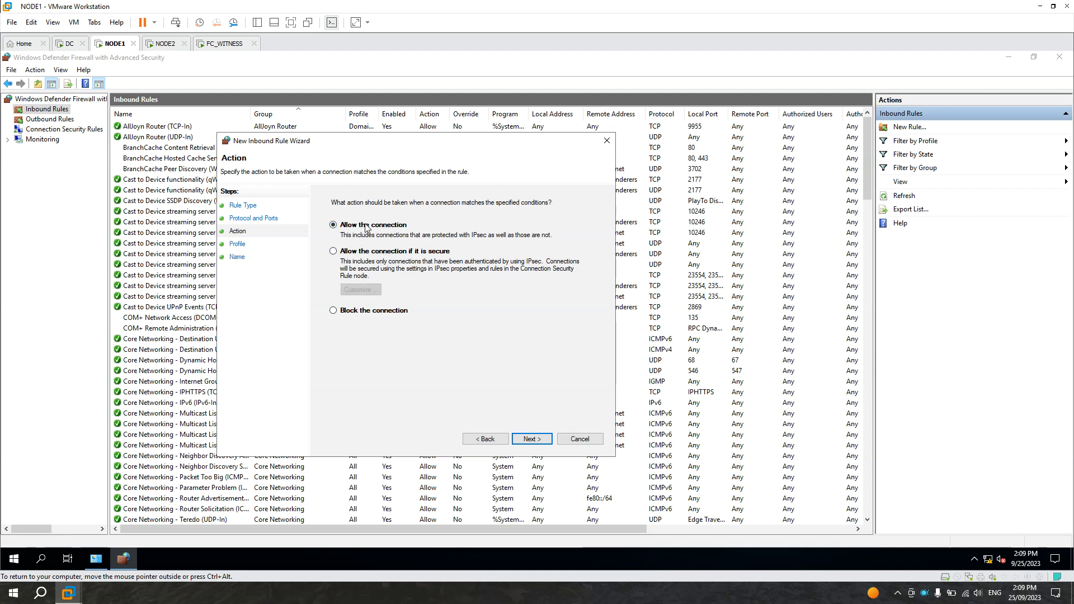
left_click(540, 437)
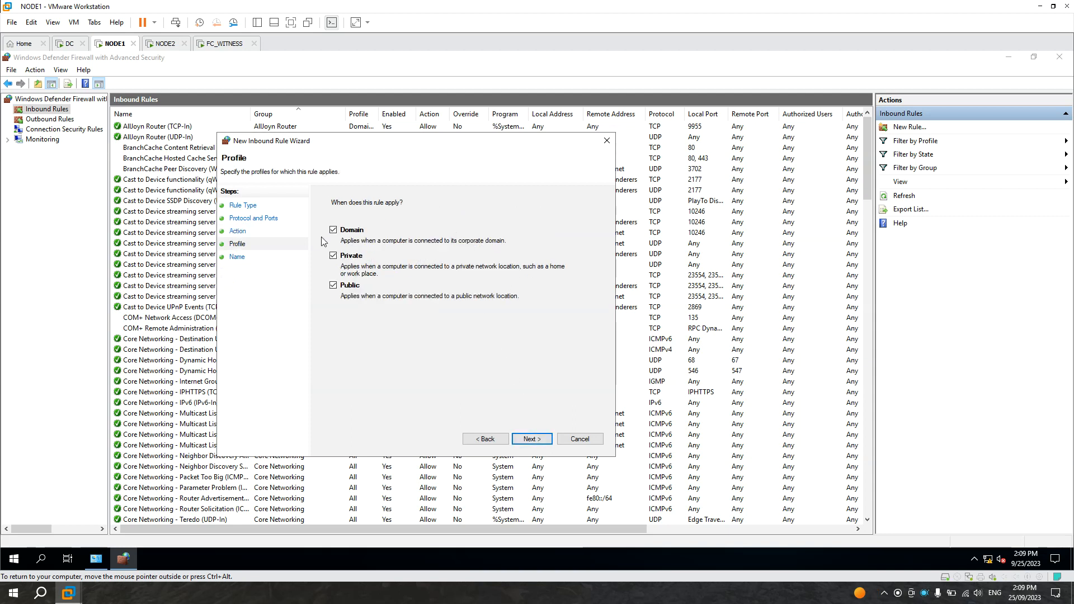
left_click(538, 442)
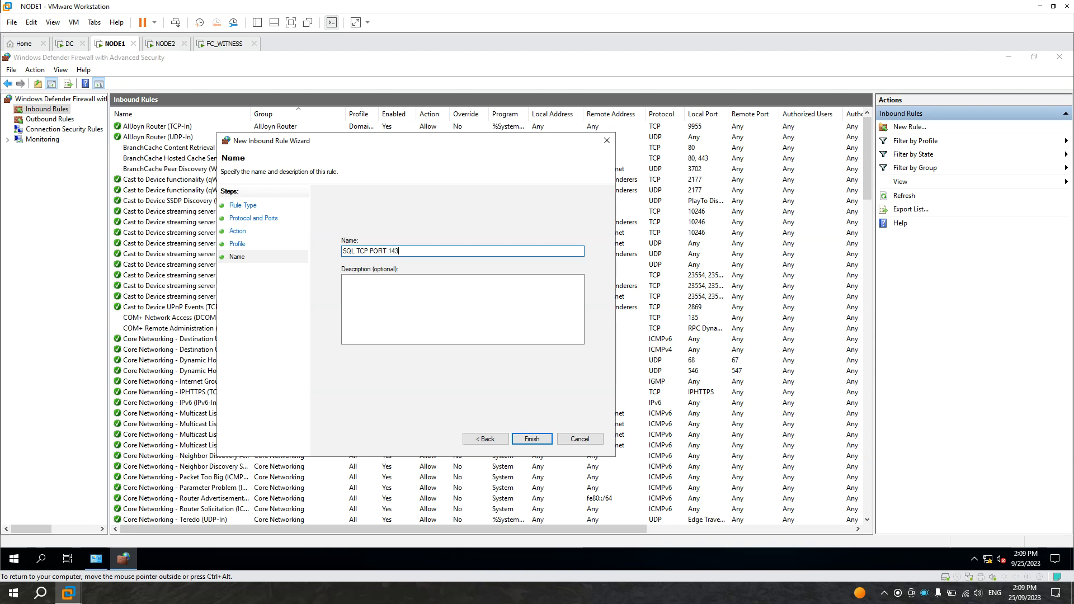
Step: Finish the wizard with the rule named SQL TCP PORT 1433 and select the new rule
left_click(531, 440)
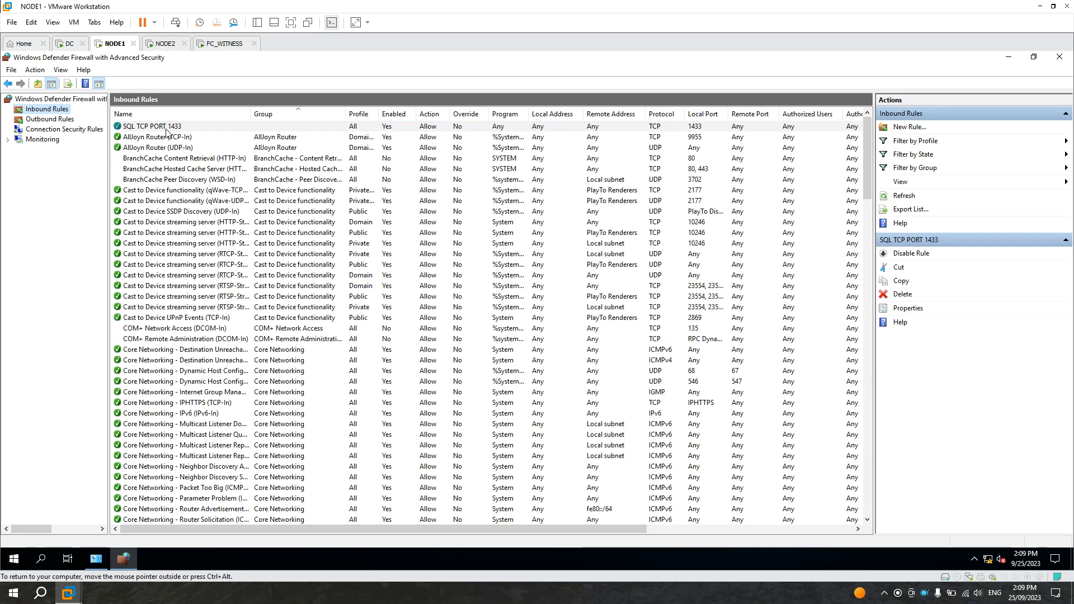
left_click(166, 129)
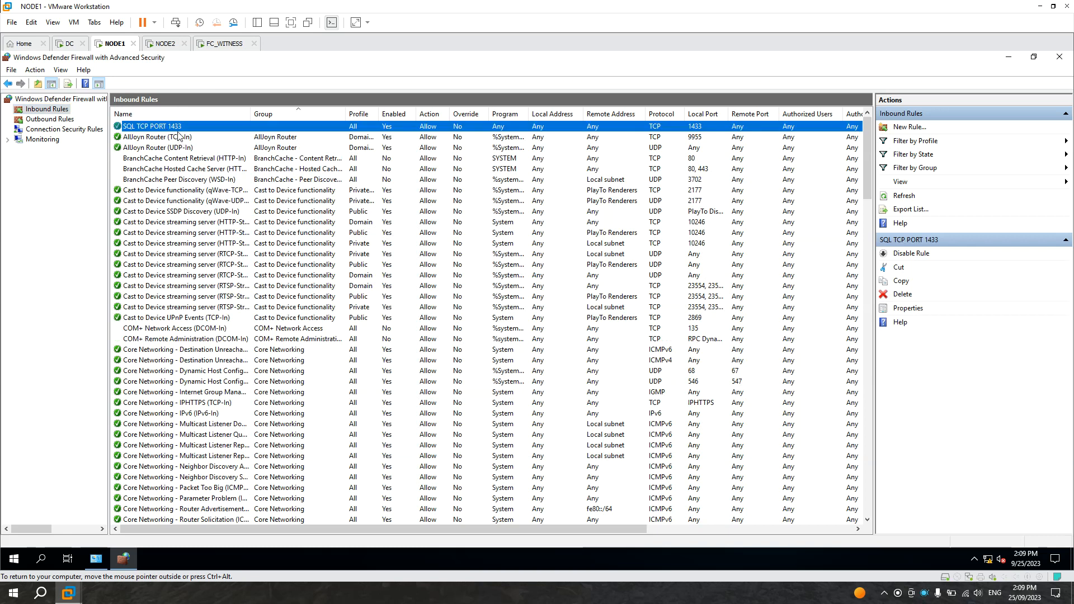
Step: On FC_WITNESS, refresh the data link server list and browse the available servers again
left_click(225, 45)
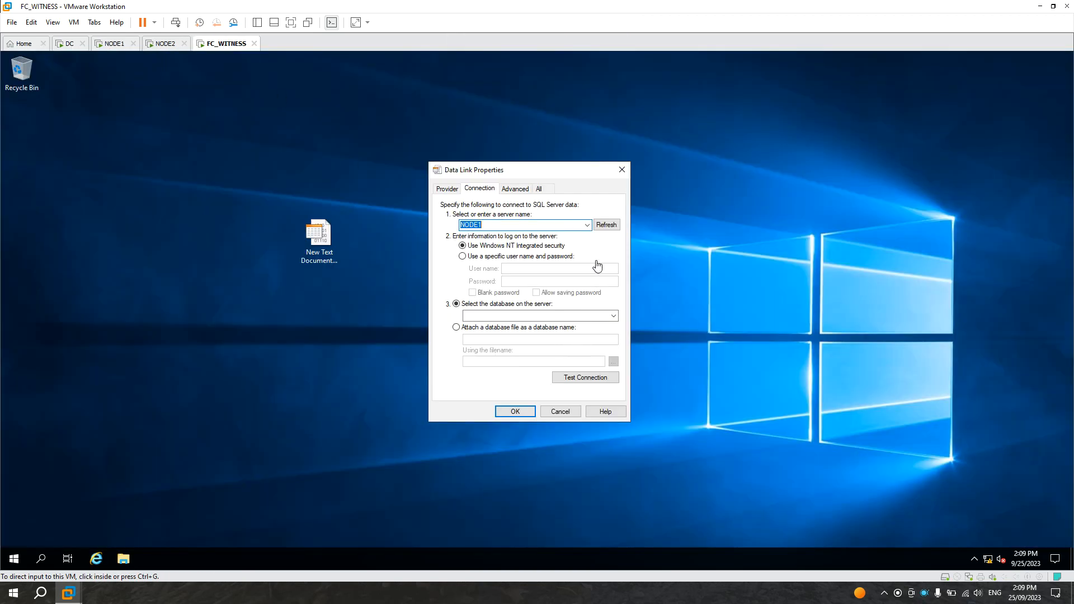
left_click(609, 225)
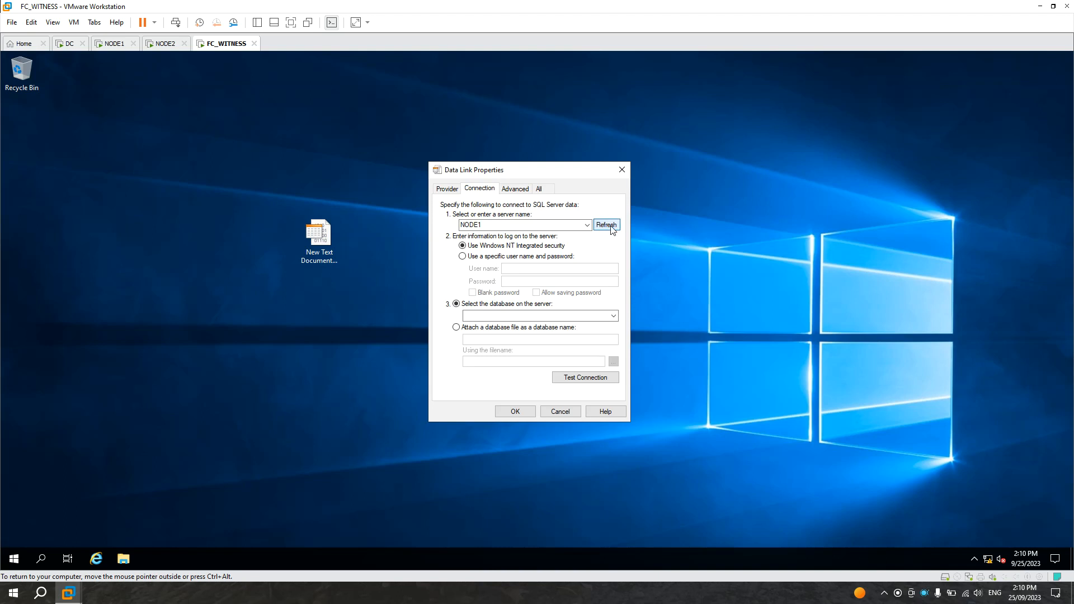
left_click(588, 225)
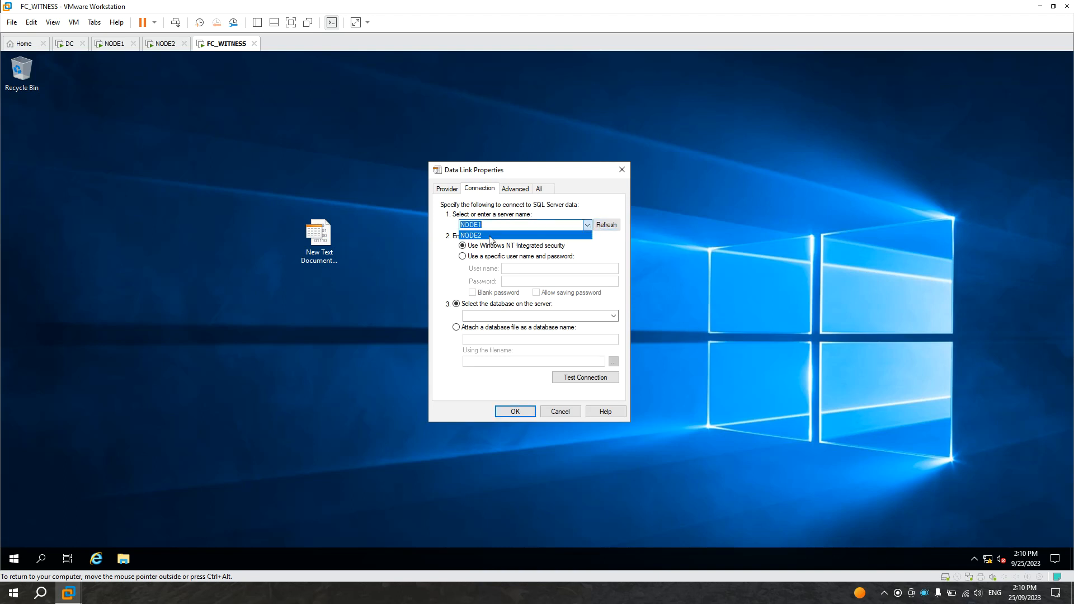
left_click(600, 255)
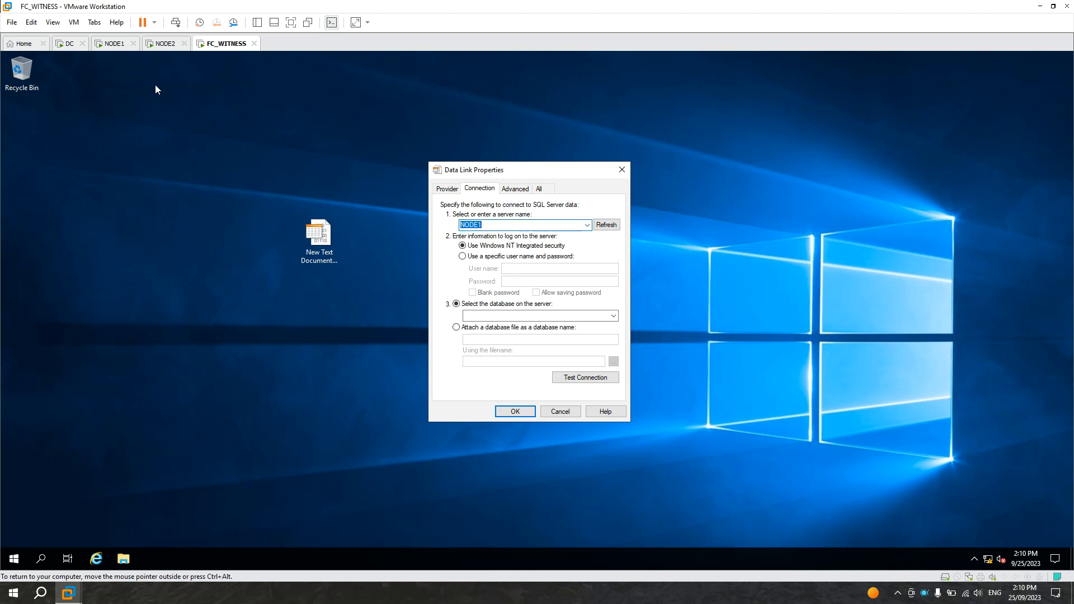
Step: On NODE1, minimize the firewall console, open SQL Server Configuration Manager and select the SQL Server Browser service
left_click(114, 45)
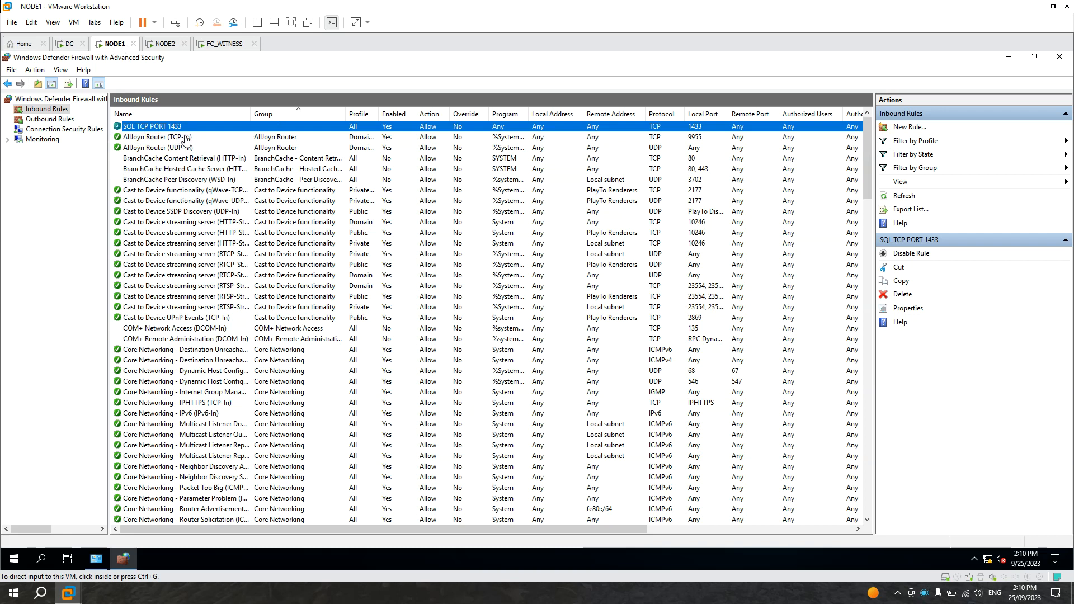
left_click(1009, 66)
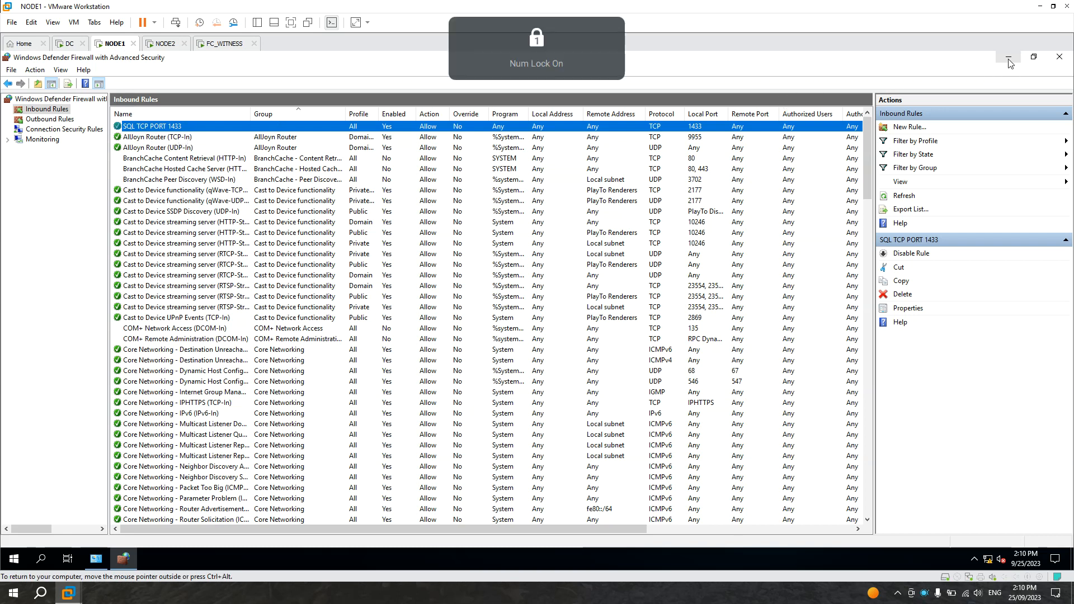
left_click(1009, 58)
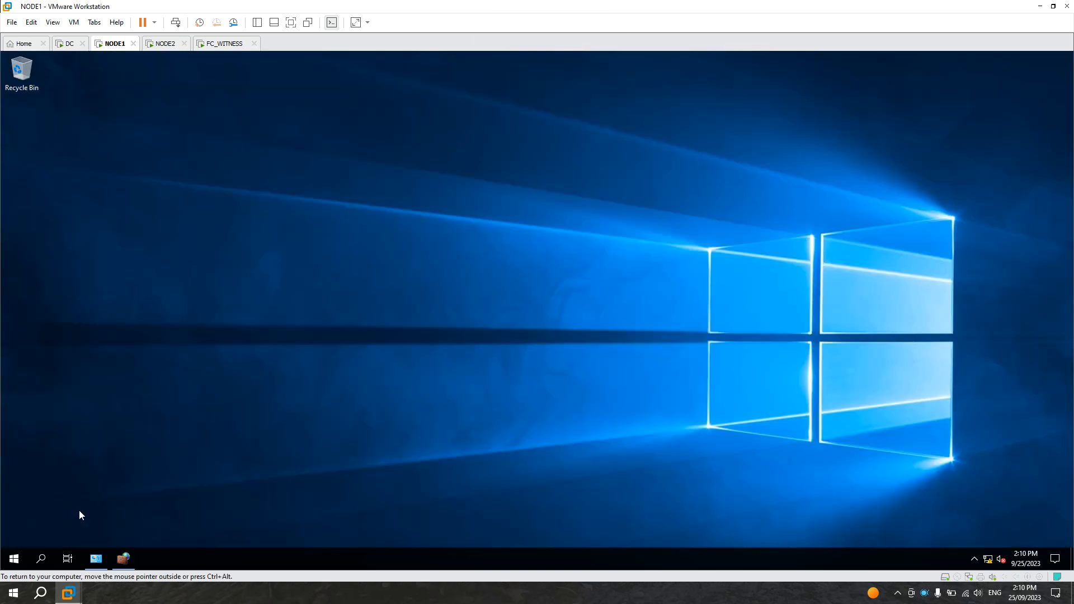
left_click(13, 558)
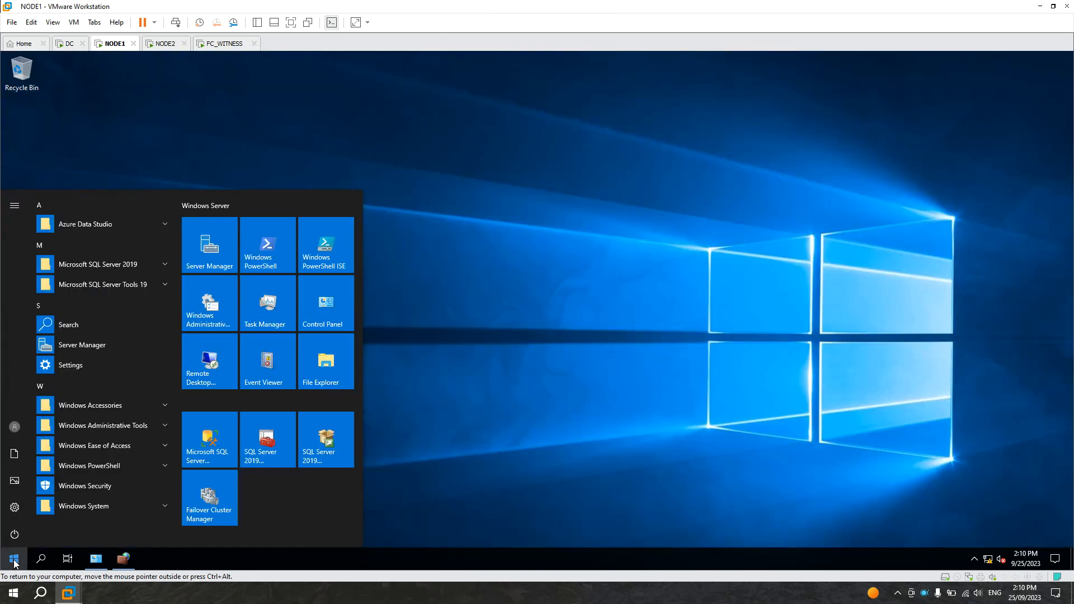
left_click(269, 449)
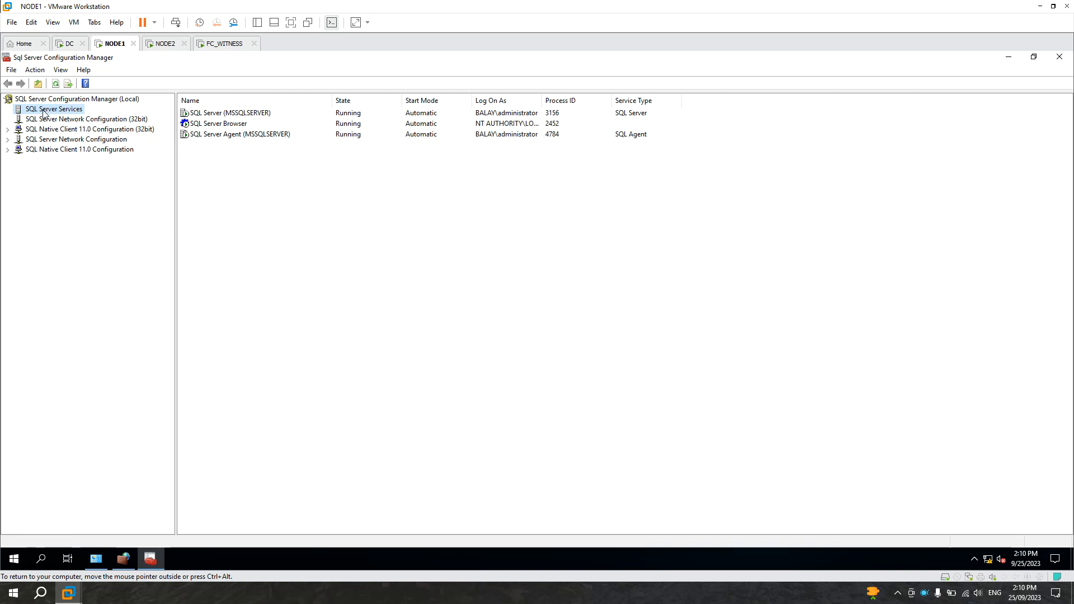
left_click(220, 125)
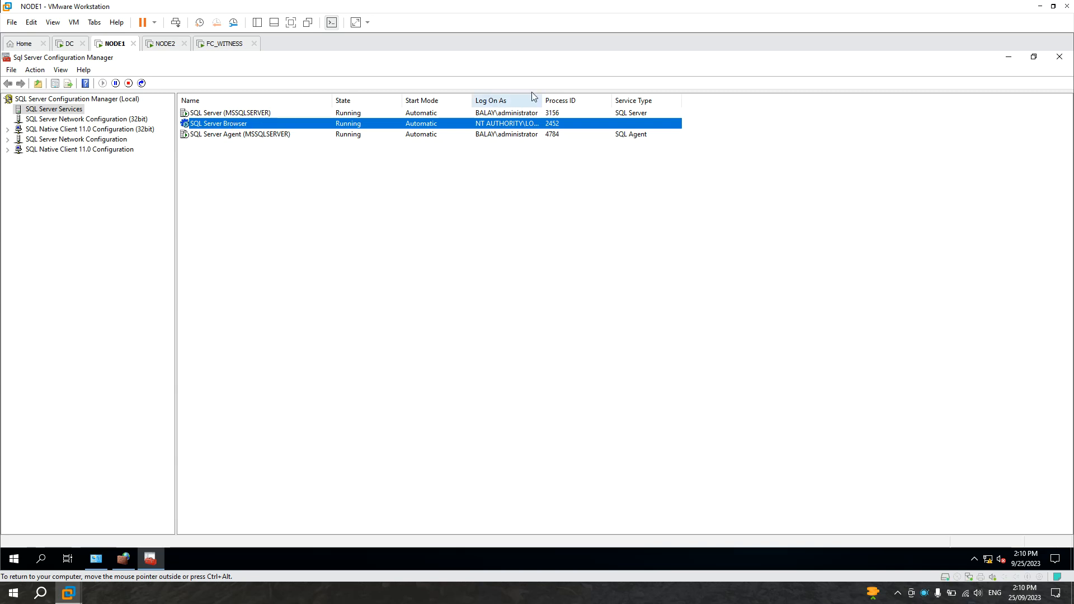
key("Num_Lock")
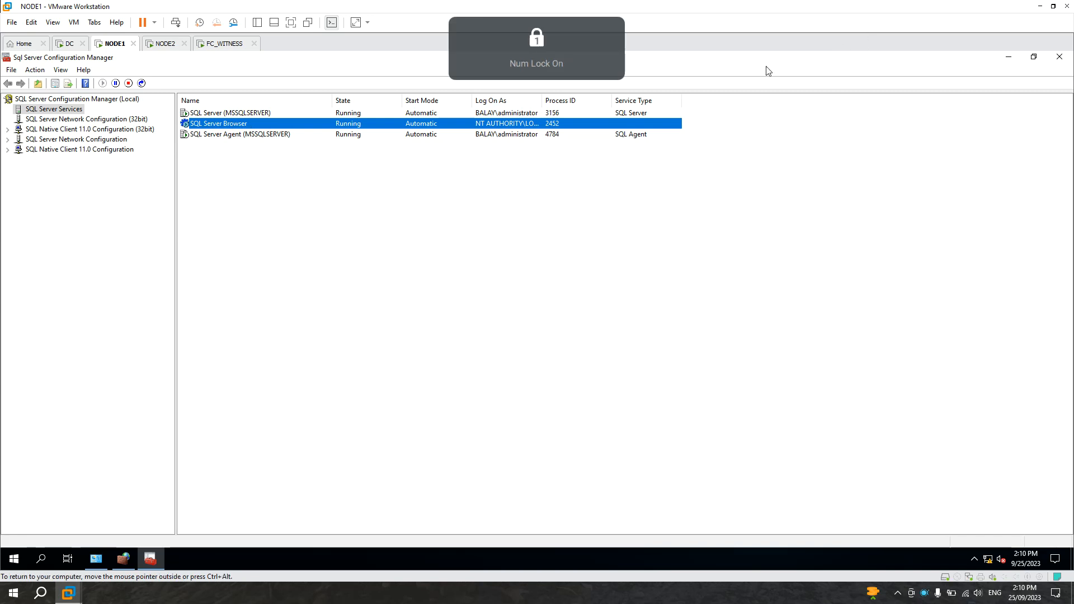
left_click(215, 44)
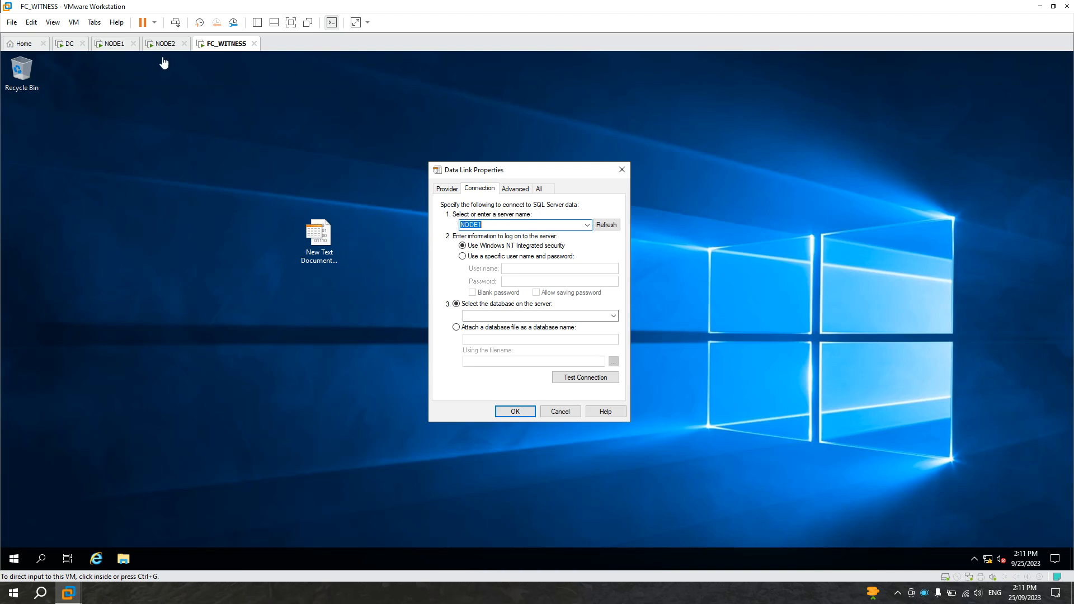
left_click(115, 43)
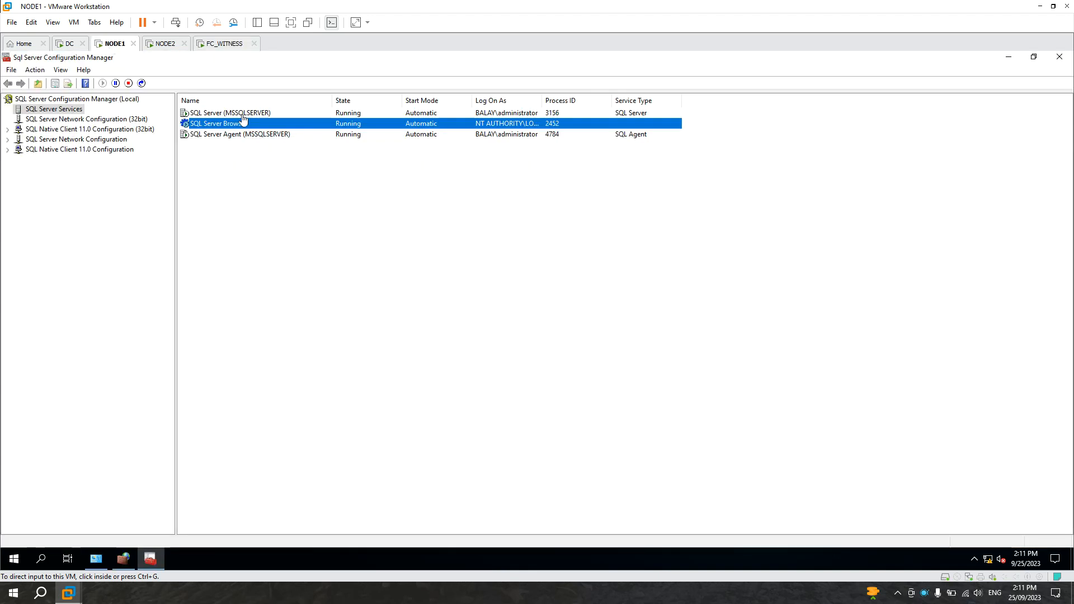
left_click(210, 131)
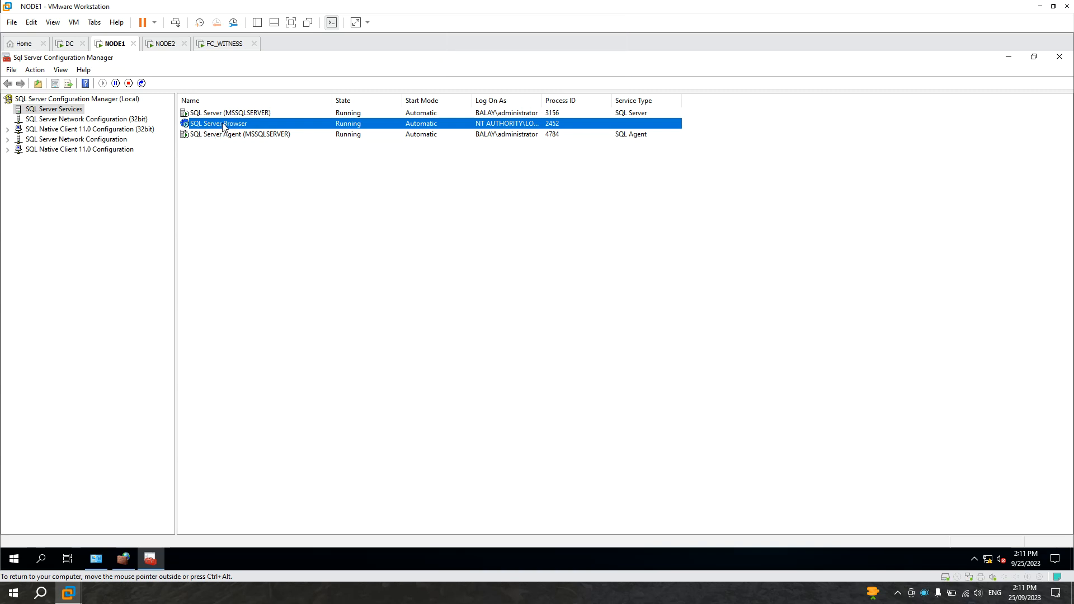
left_click(220, 49)
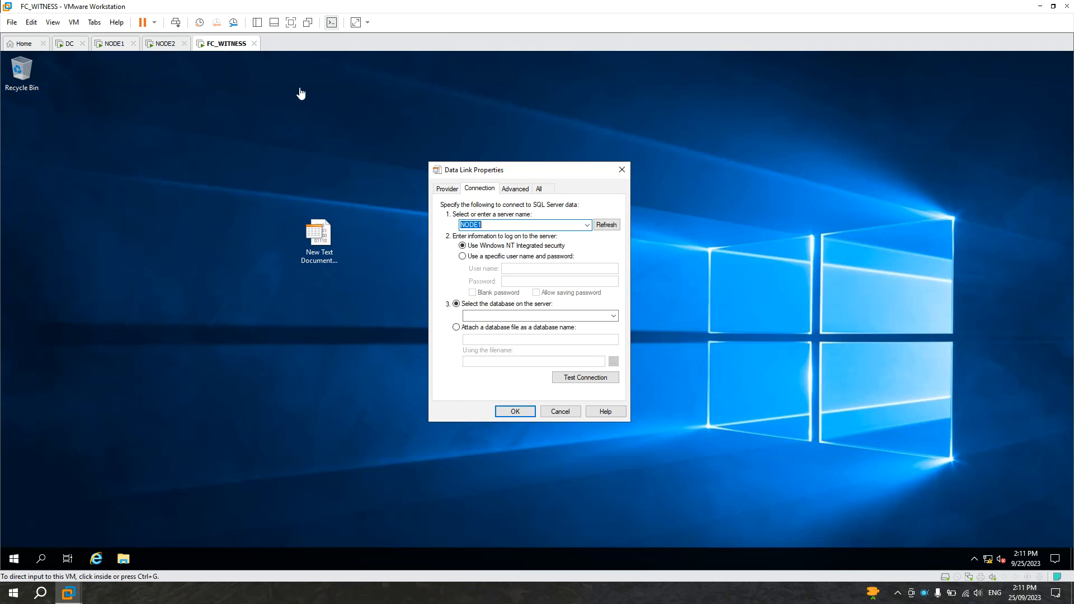
left_click(114, 44)
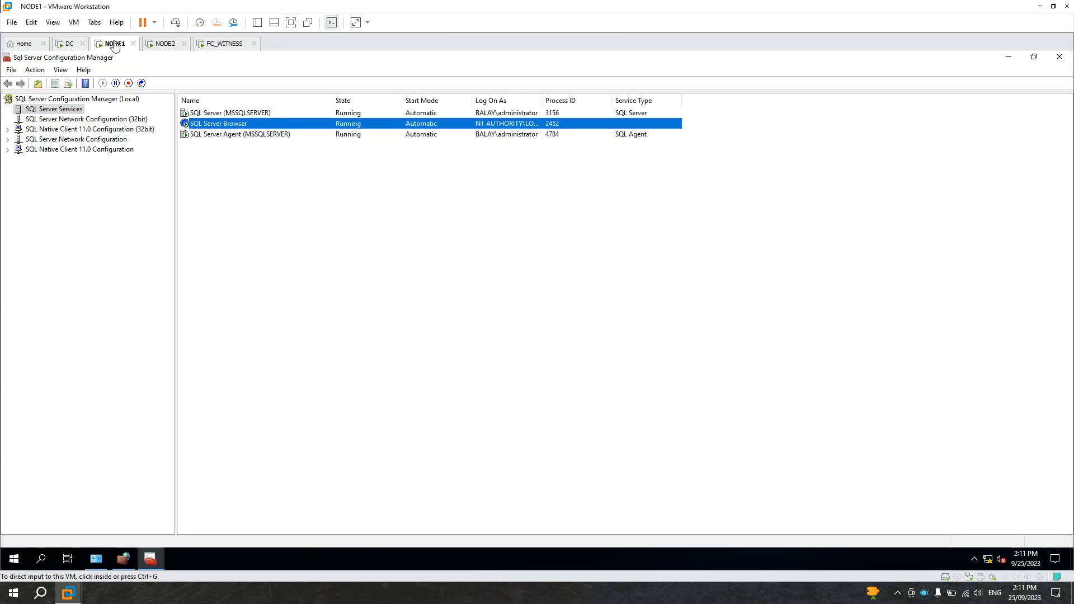
Step: Close Configuration Manager and start another new inbound Port rule in the firewall for UDP local port 1433
left_click(1064, 63)
left_click(1060, 57)
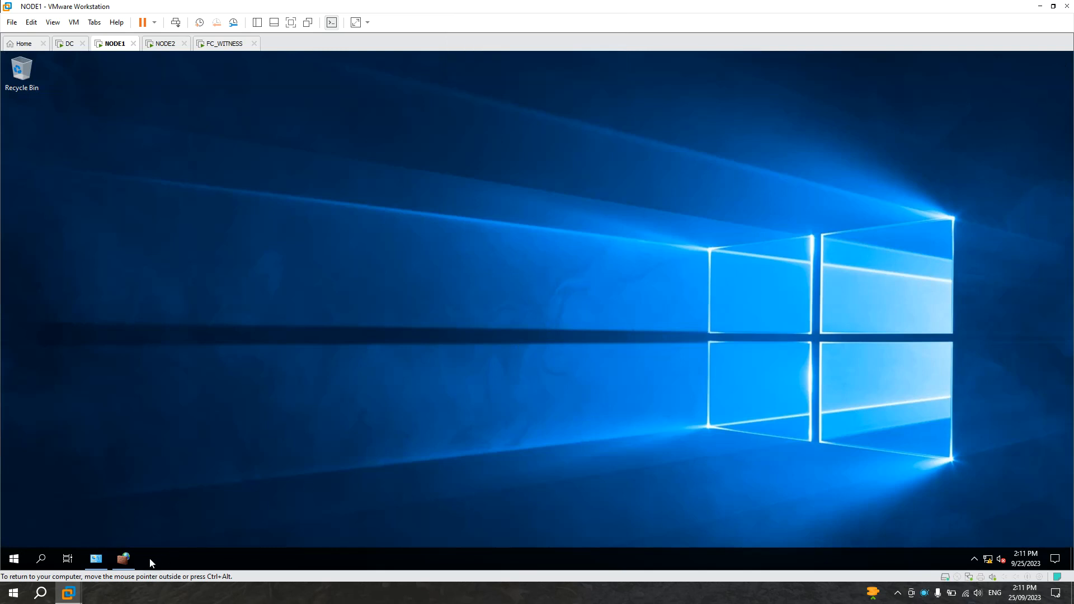
left_click(123, 559)
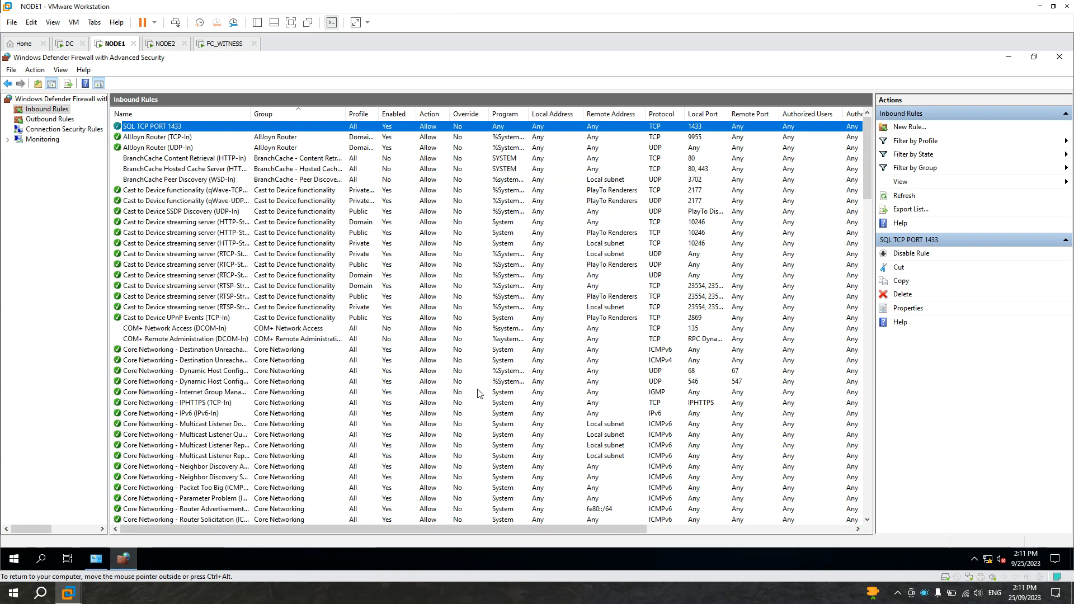
right_click(55, 110)
left_click(76, 117)
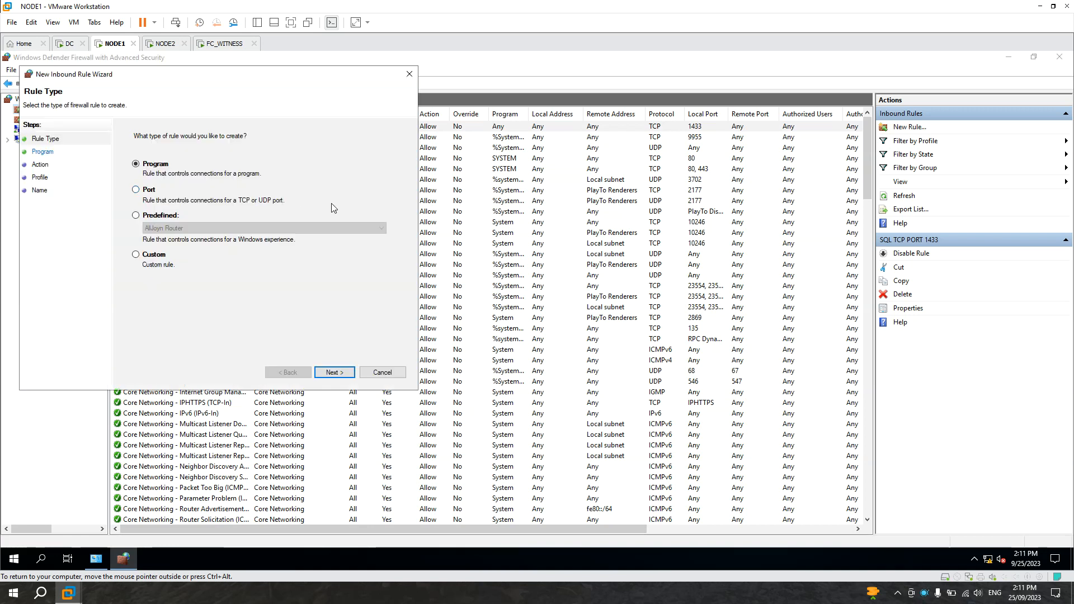
left_click_drag(218, 78, 384, 122)
left_click(315, 233)
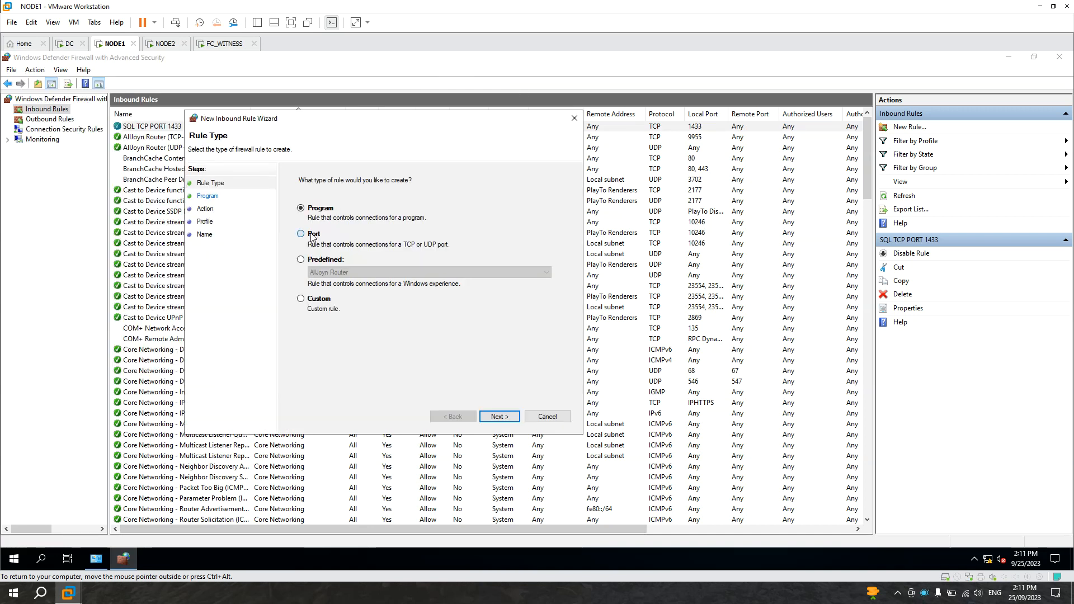
left_click(513, 419)
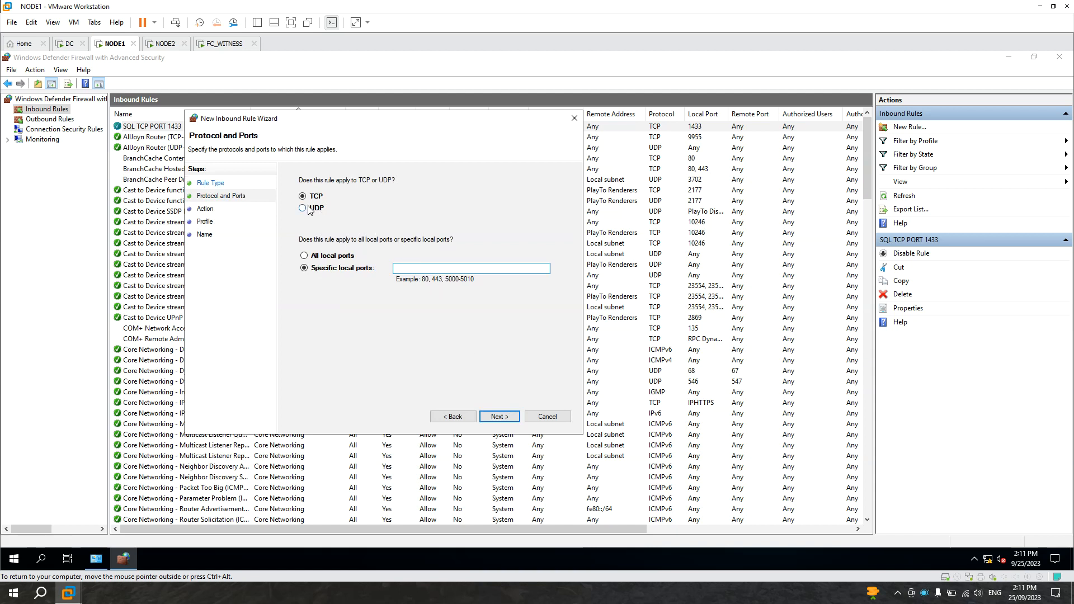
left_click(302, 208)
left_click(414, 269)
type("1433")
left_click(510, 417)
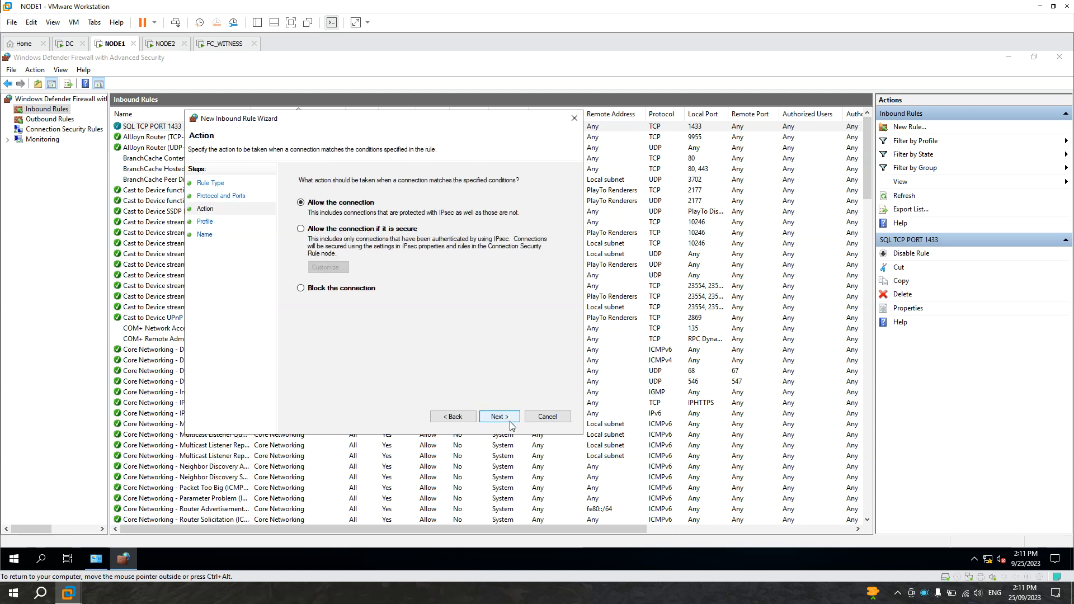
Step: Complete the UDP rule wizard allowing the connection on all profiles, name it SQL UDP PORT 1434, and select the new rule
left_click(511, 420)
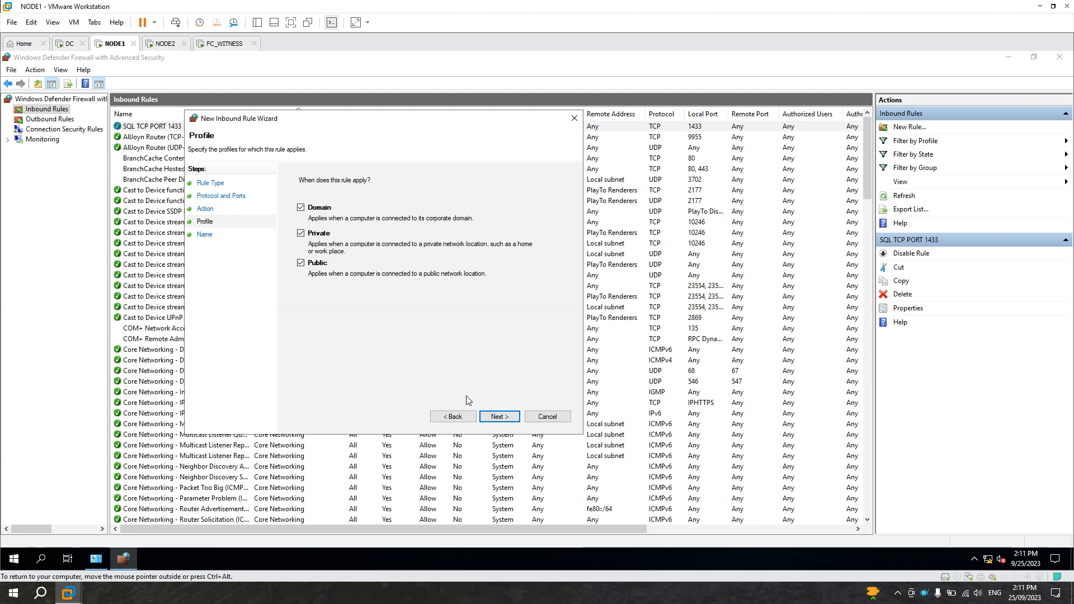
left_click(501, 418)
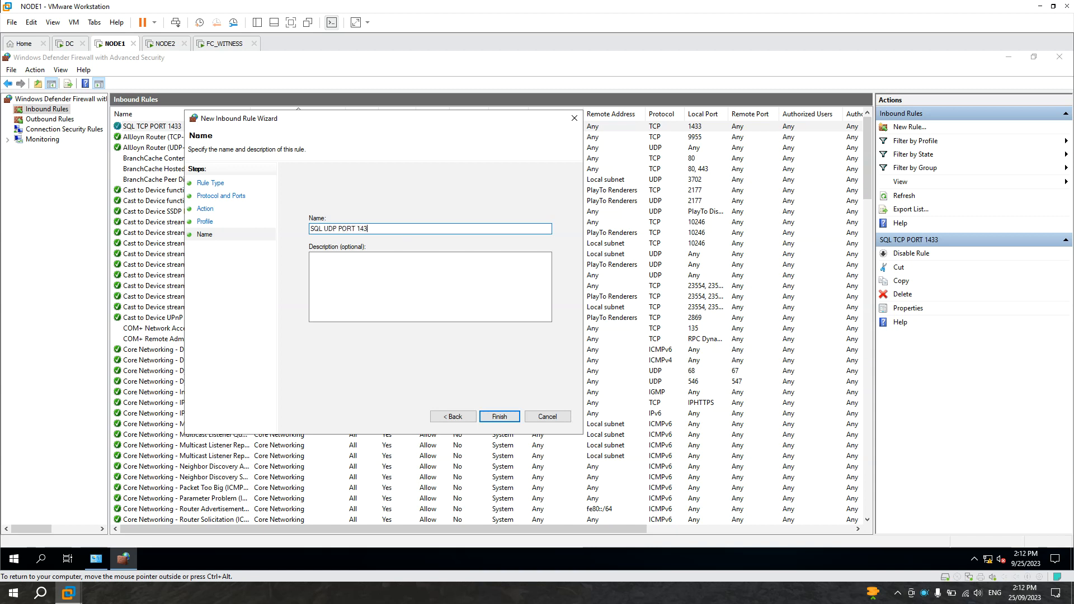
left_click(508, 415)
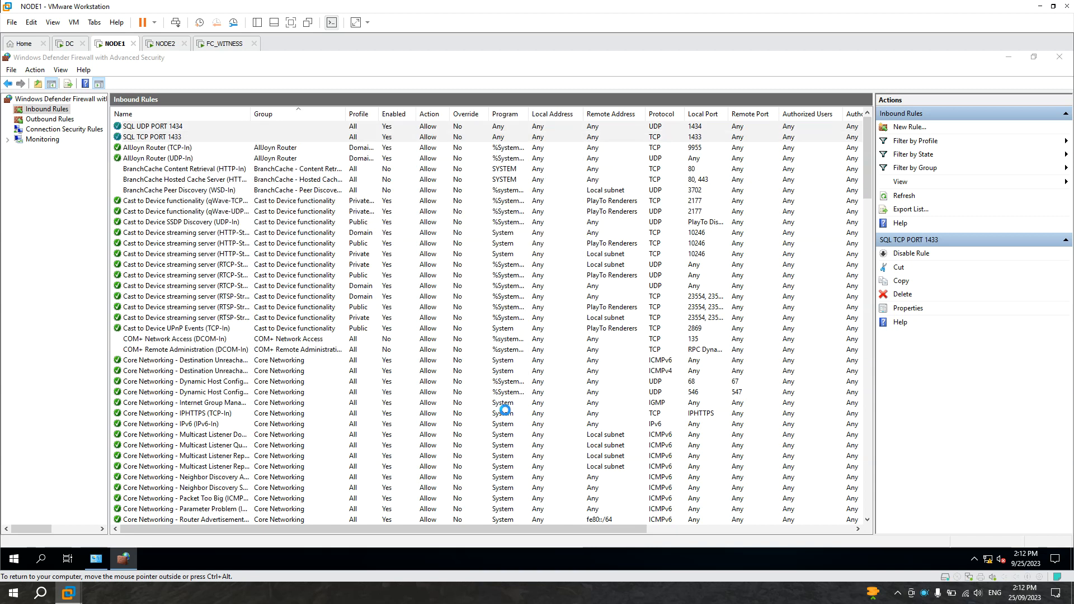
left_click(186, 140)
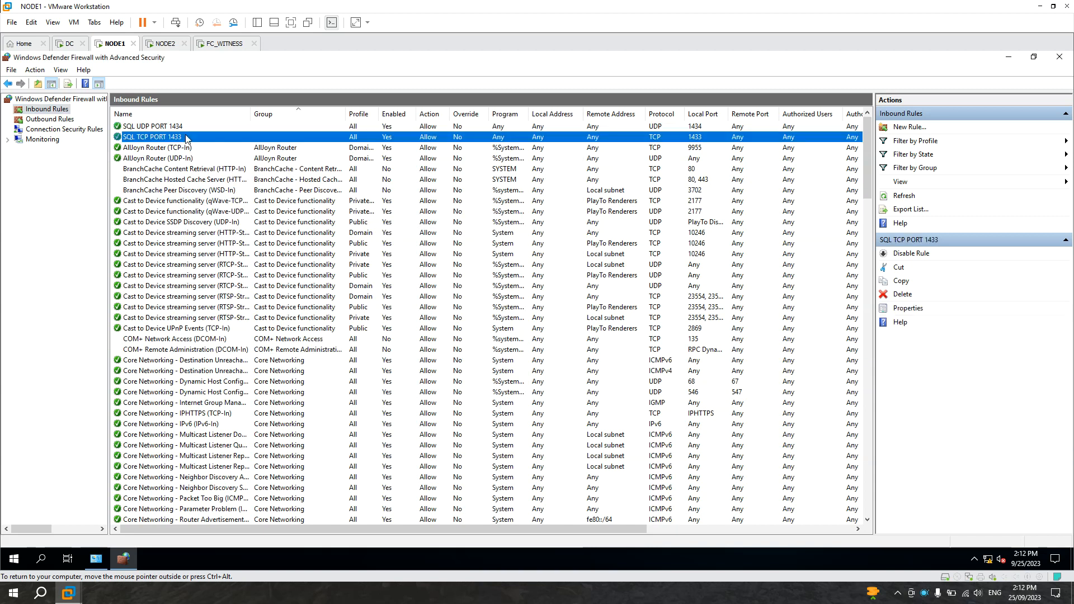
Step: On FC_WITNESS, refresh the data link server name list and open it
left_click(222, 45)
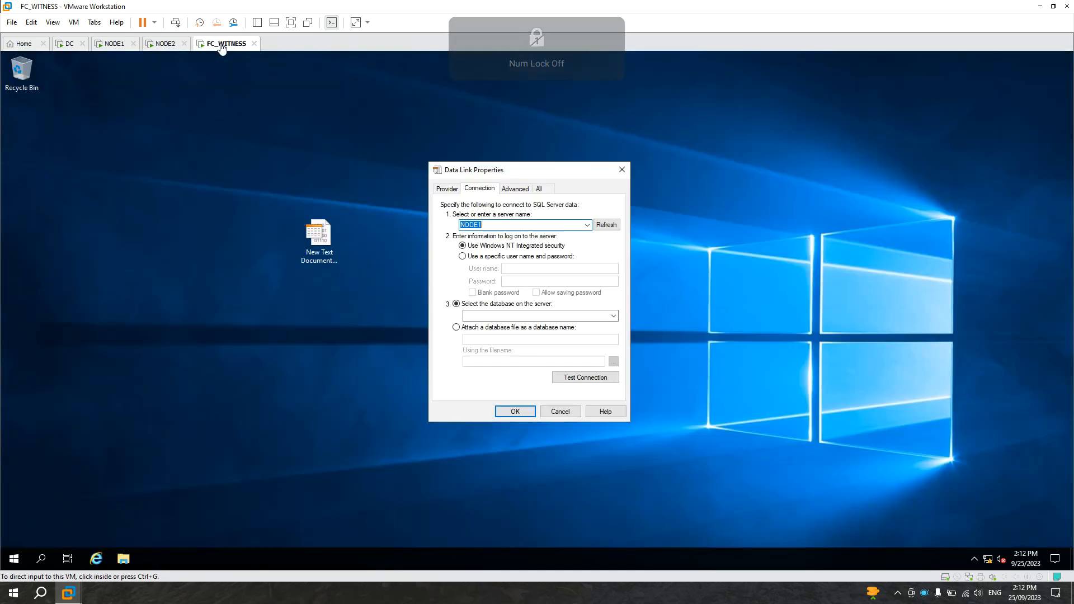
left_click(611, 224)
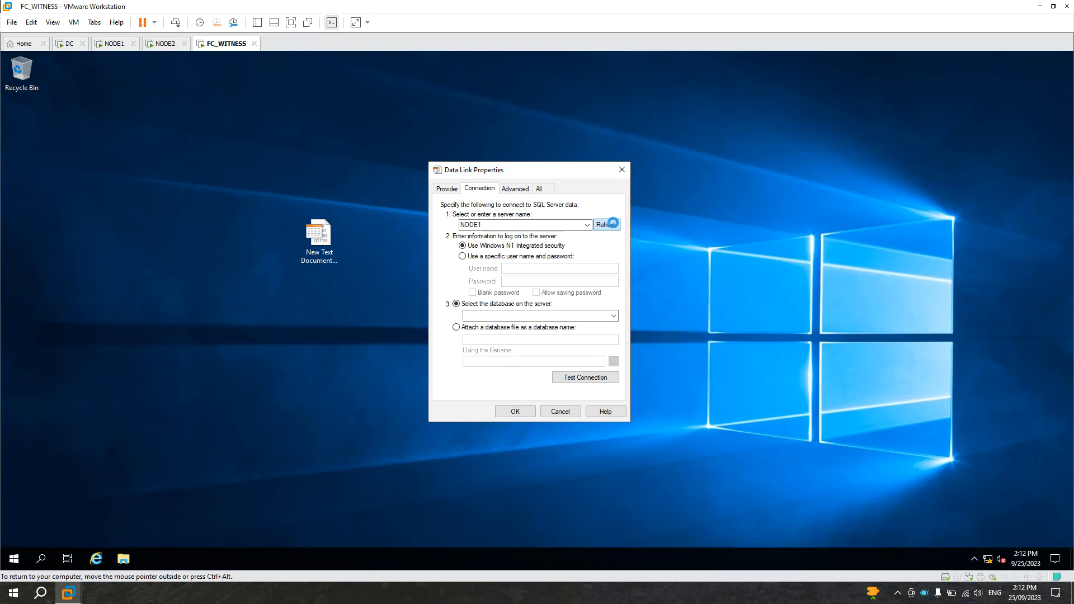
left_click(588, 225)
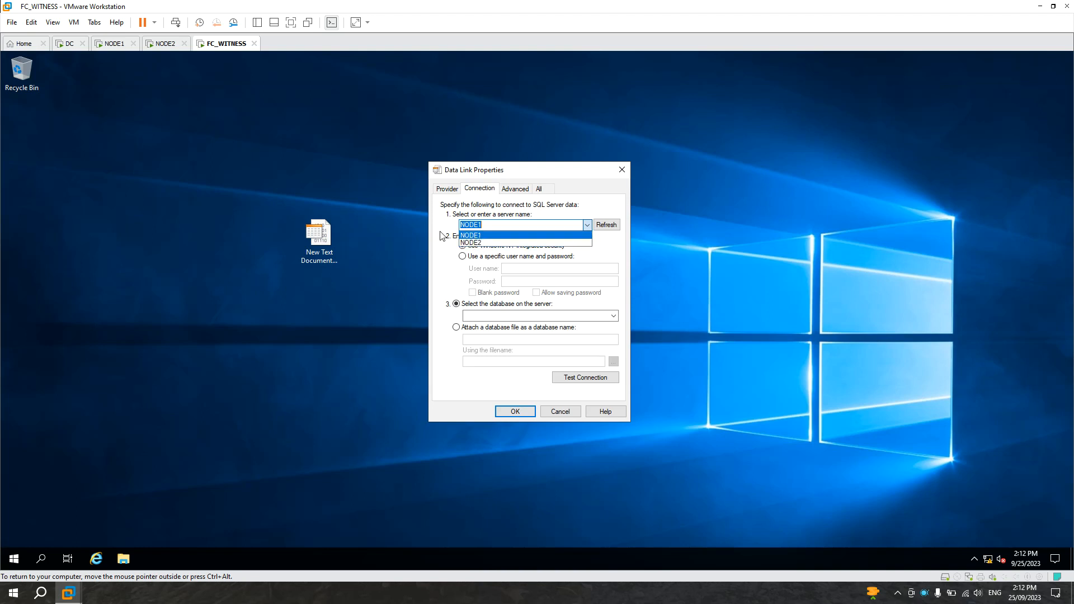
Step: On NODE2, turn the firewall on by applying the recommended settings
left_click(161, 45)
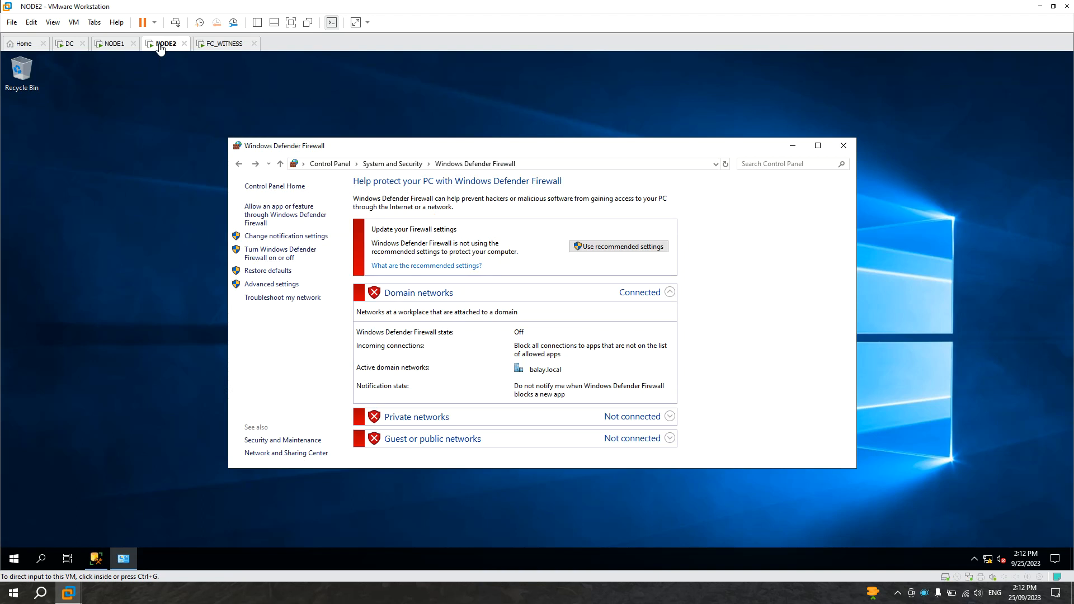
left_click(644, 148)
left_click_drag(633, 151, 612, 144)
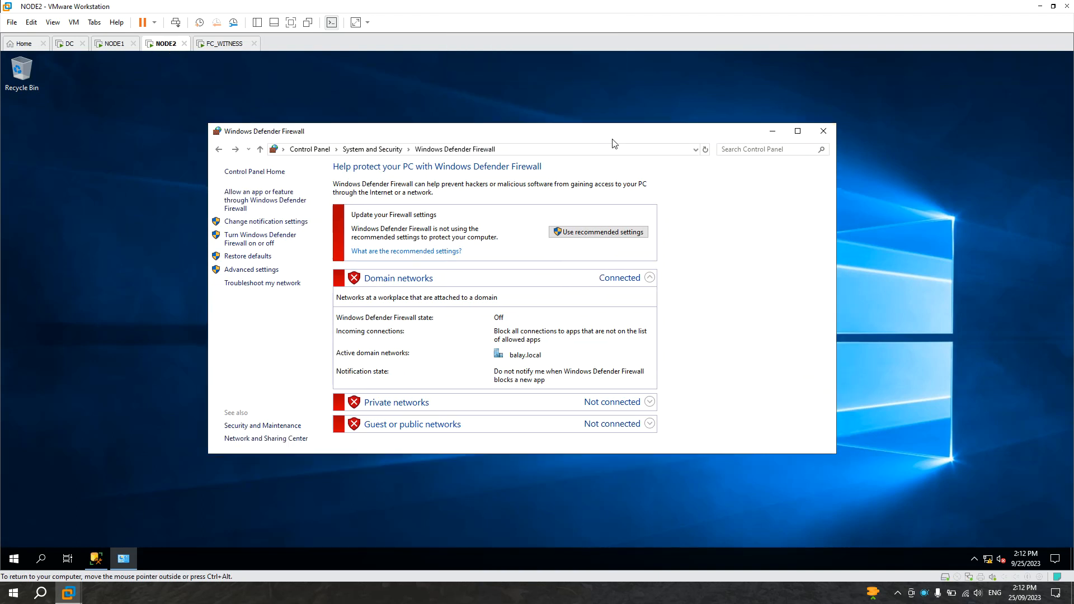
left_click(601, 234)
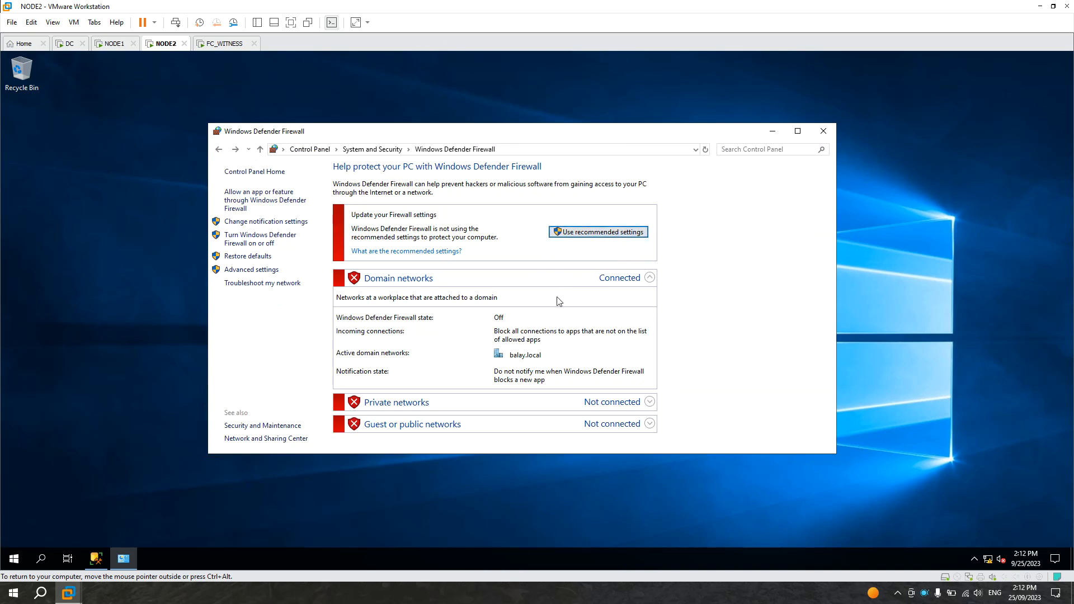
left_click(605, 235)
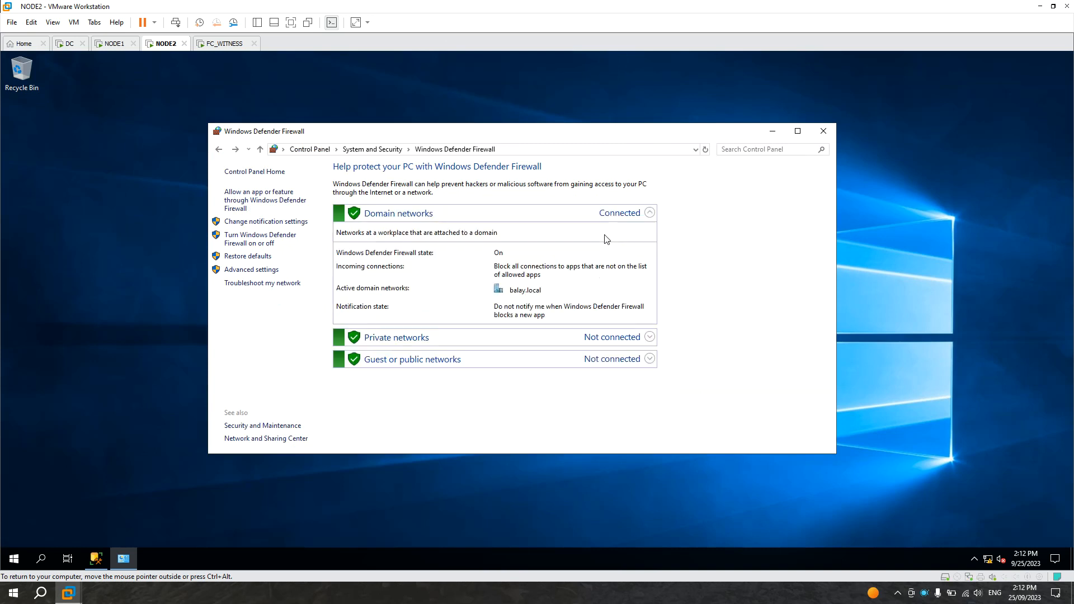
Step: On FC_WITNESS, refresh the server name list again and browse the available servers
left_click(221, 44)
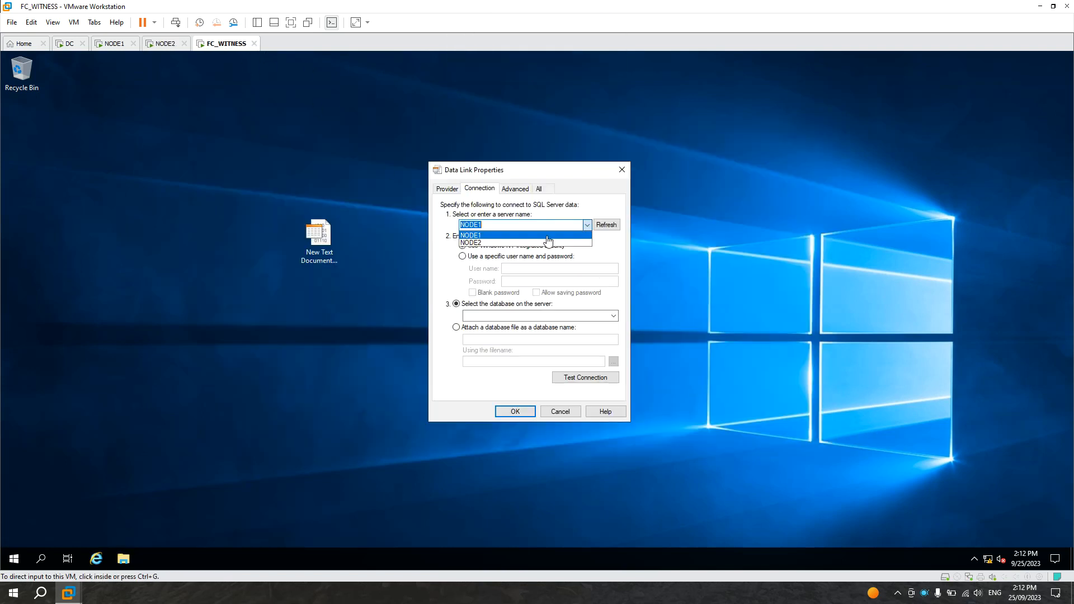
left_click(609, 225)
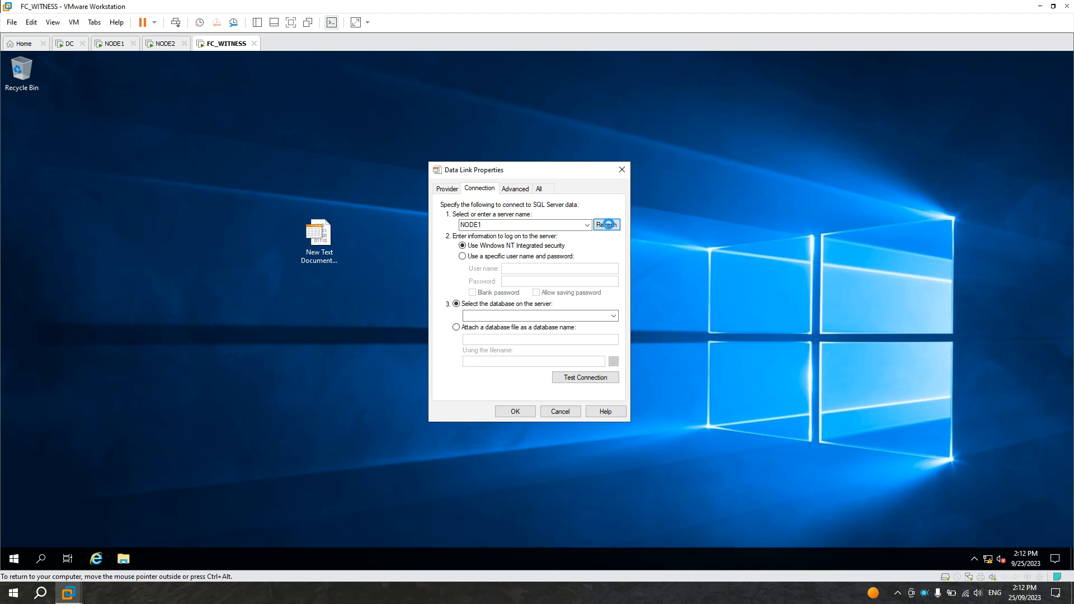
left_click(587, 225)
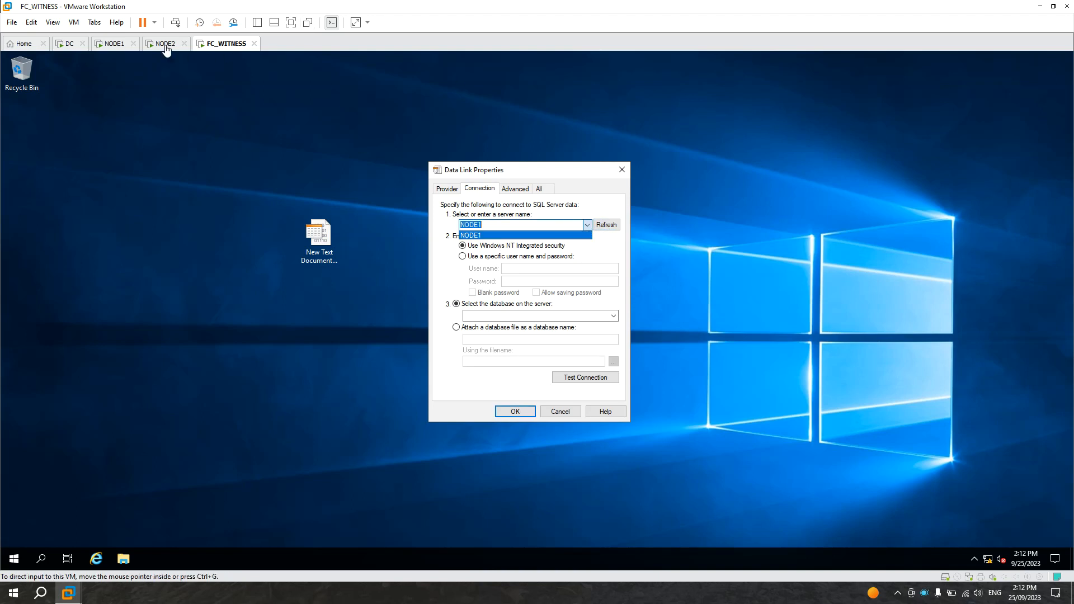
Step: On NODE2, close the firewall window and open Windows Defender Firewall with Advanced Security through Control Panel
left_click(163, 45)
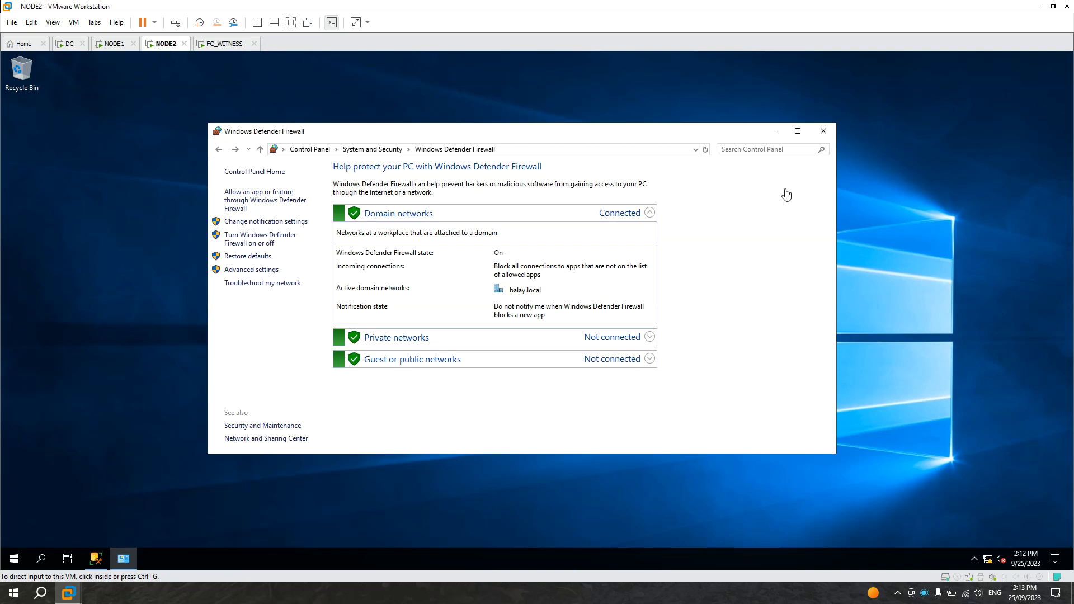
left_click(823, 132)
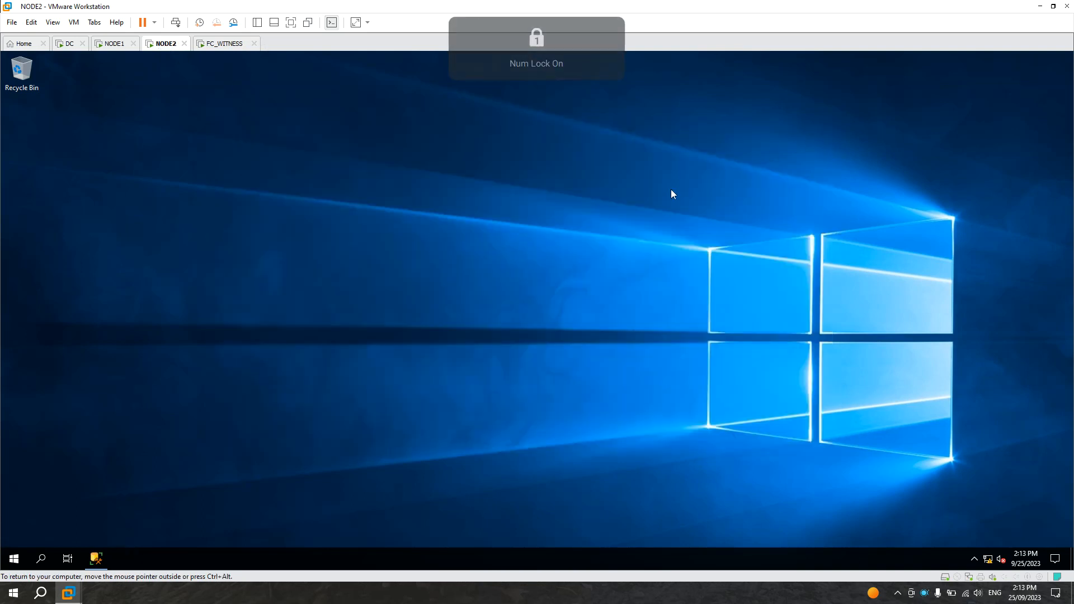
left_click(14, 559)
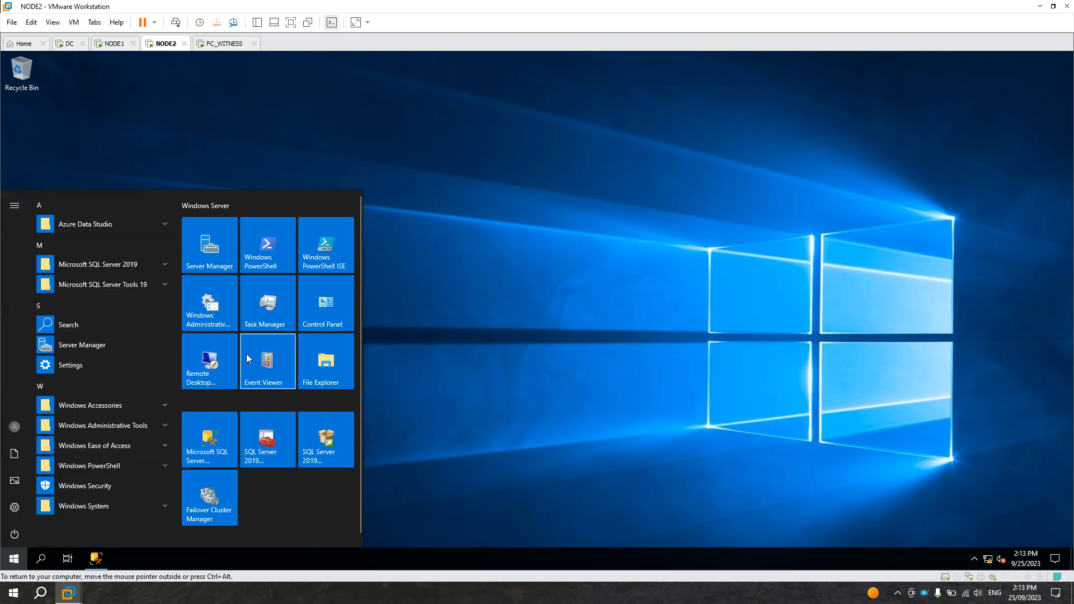
left_click(326, 305)
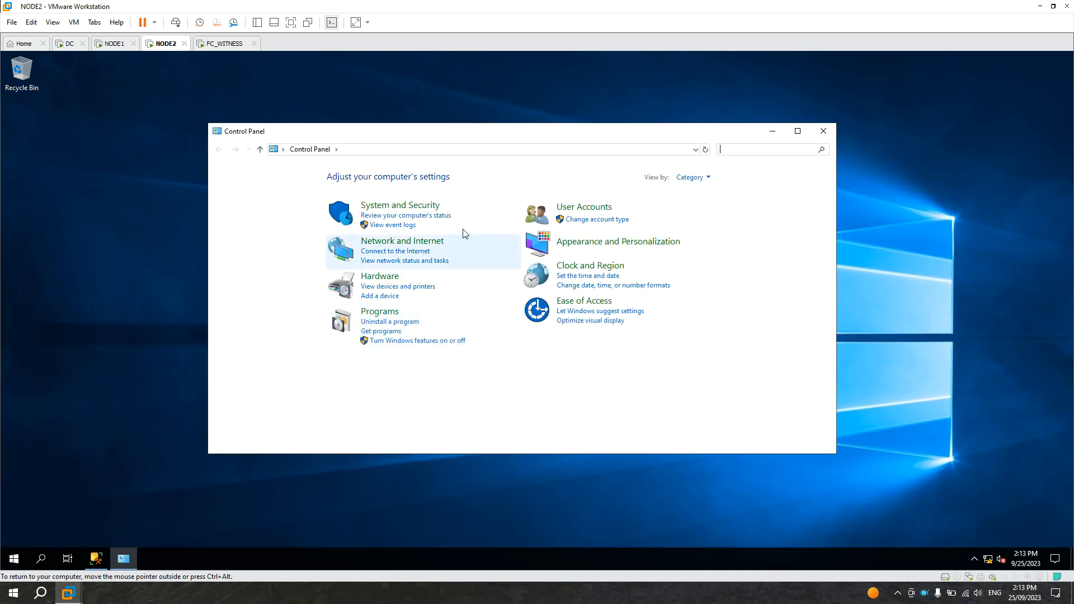
left_click(398, 207)
left_click(373, 212)
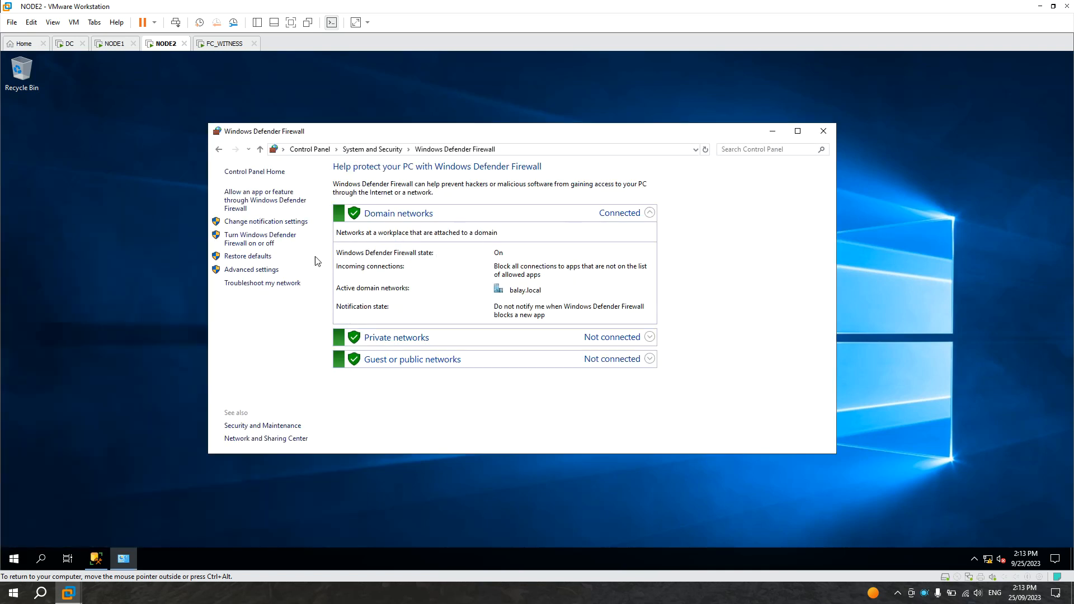
left_click(250, 271)
left_click(574, 70)
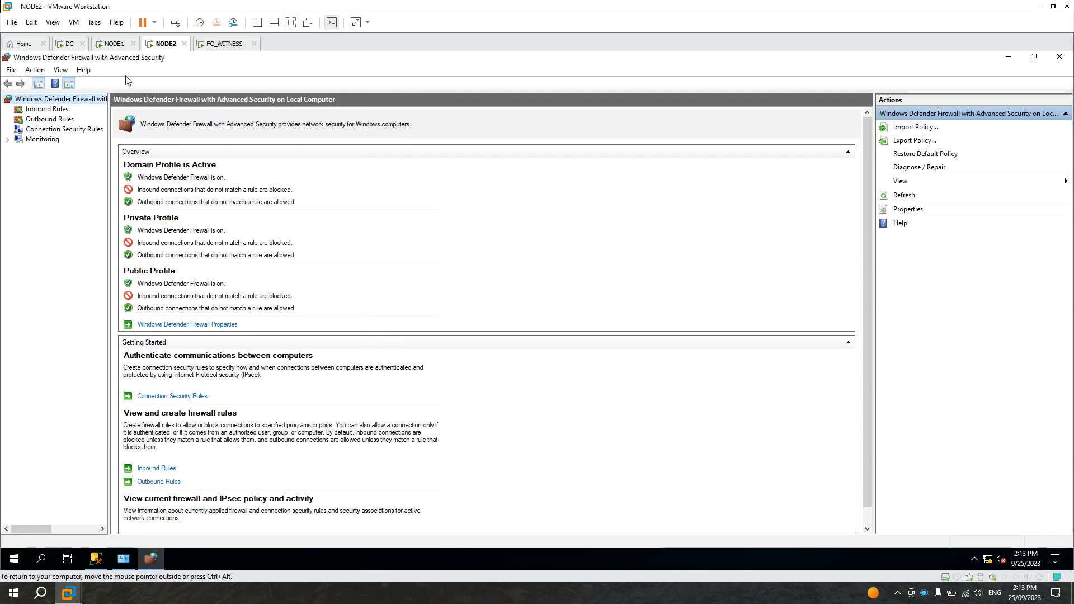
Step: Create a new inbound Port rule for TCP local port 1433 allowing the connection, named SQL TCP PORT 1433
left_click(54, 111)
right_click(48, 111)
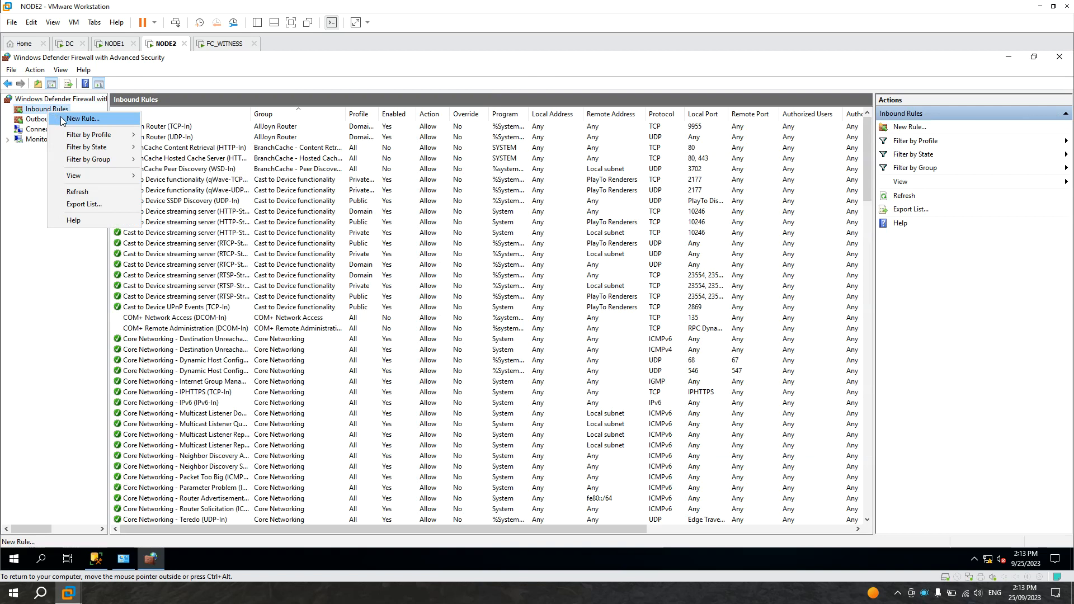
left_click(81, 119)
left_click(177, 219)
left_click(366, 401)
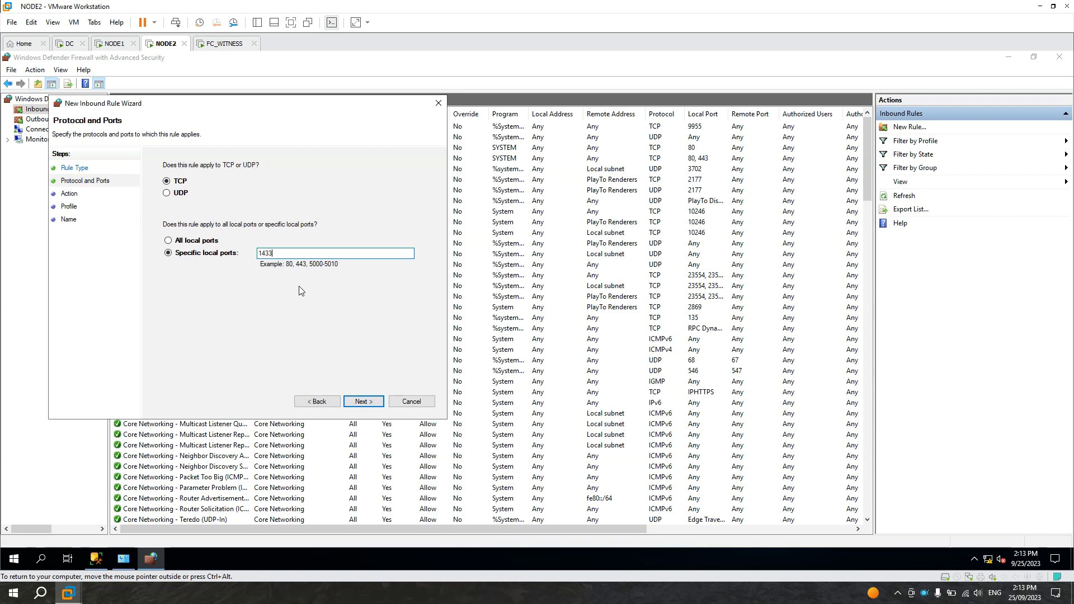
left_click(358, 400)
left_click(354, 402)
left_click(358, 402)
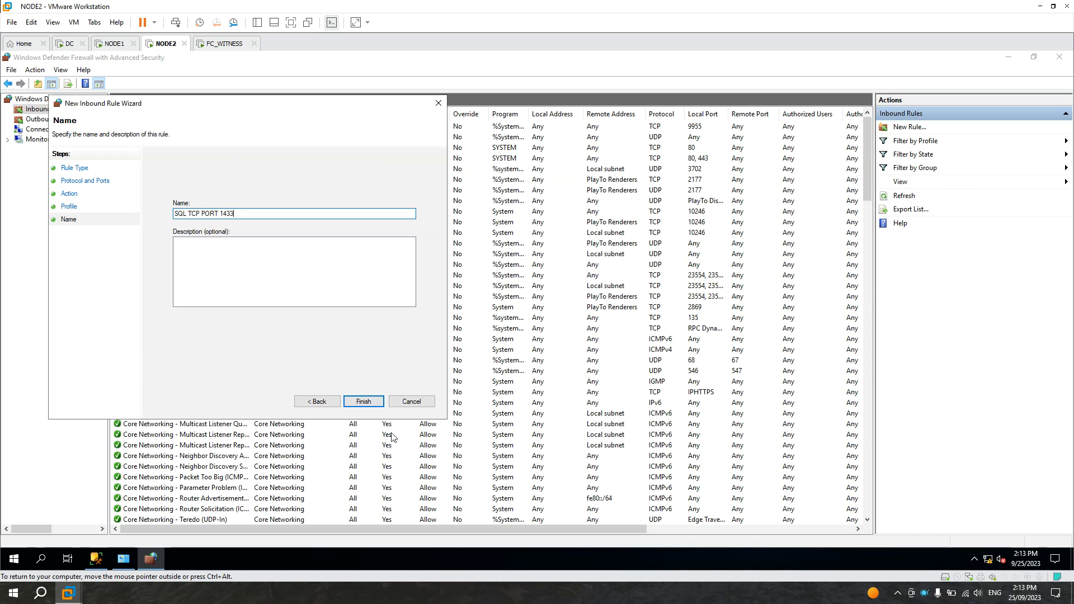
left_click(371, 403)
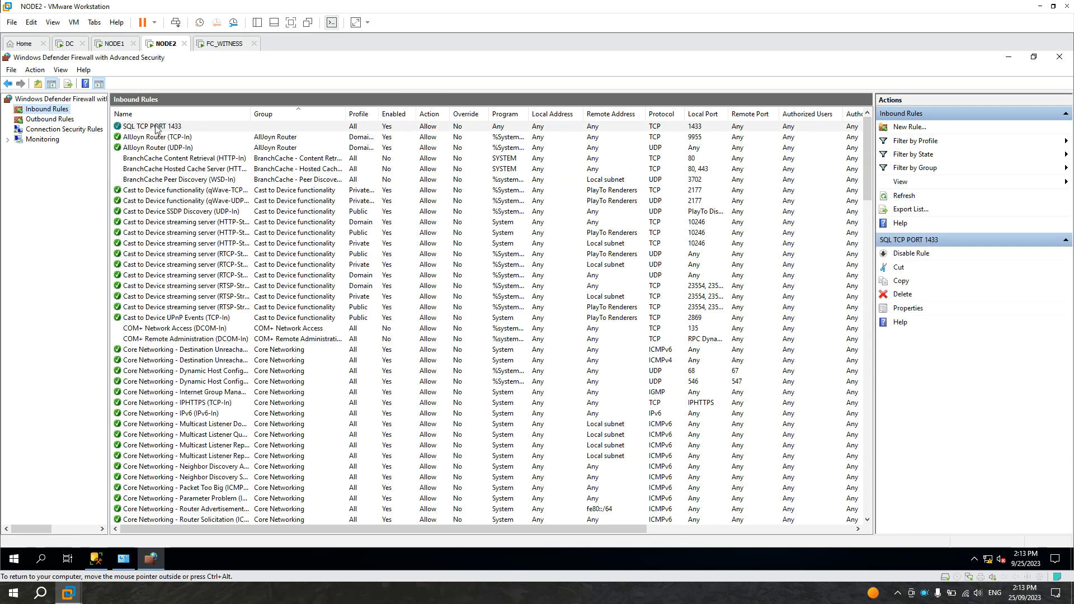
Step: Create another inbound Port rule for UDP local port 1433, named SQL UDP PORT 1434, and close the firewall console
right_click(47, 112)
left_click(67, 116)
left_click(183, 235)
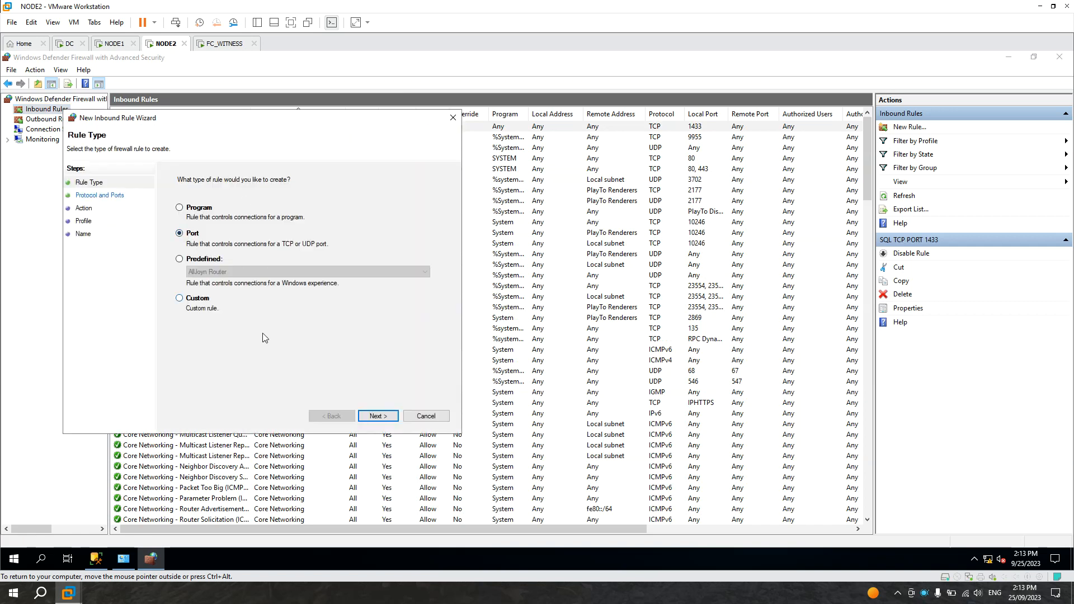
left_click(374, 416)
left_click(189, 208)
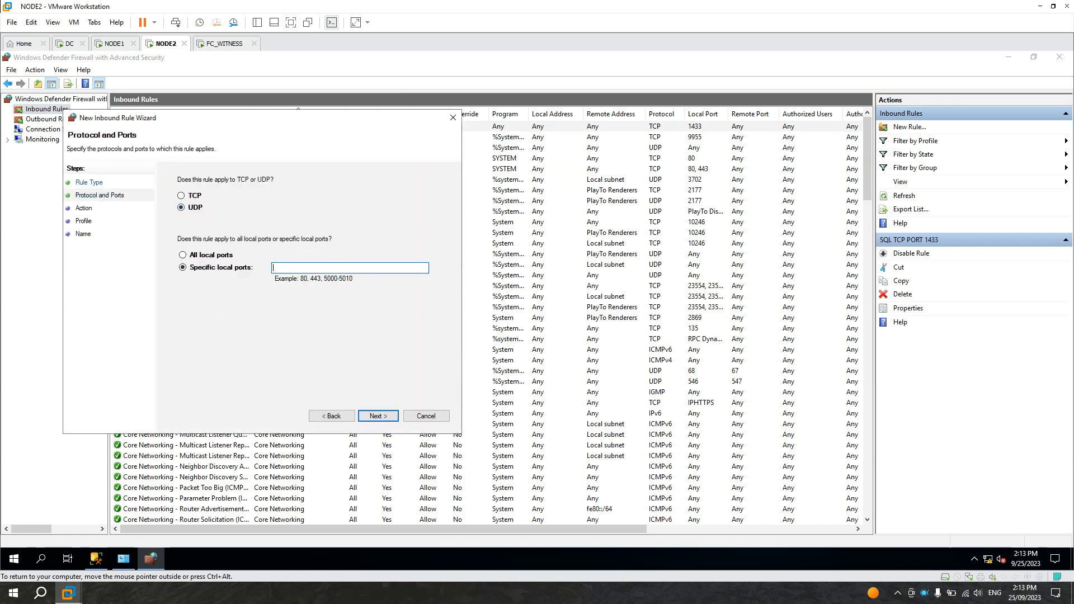
type("1433")
left_click(378, 415)
left_click(379, 414)
left_click(378, 415)
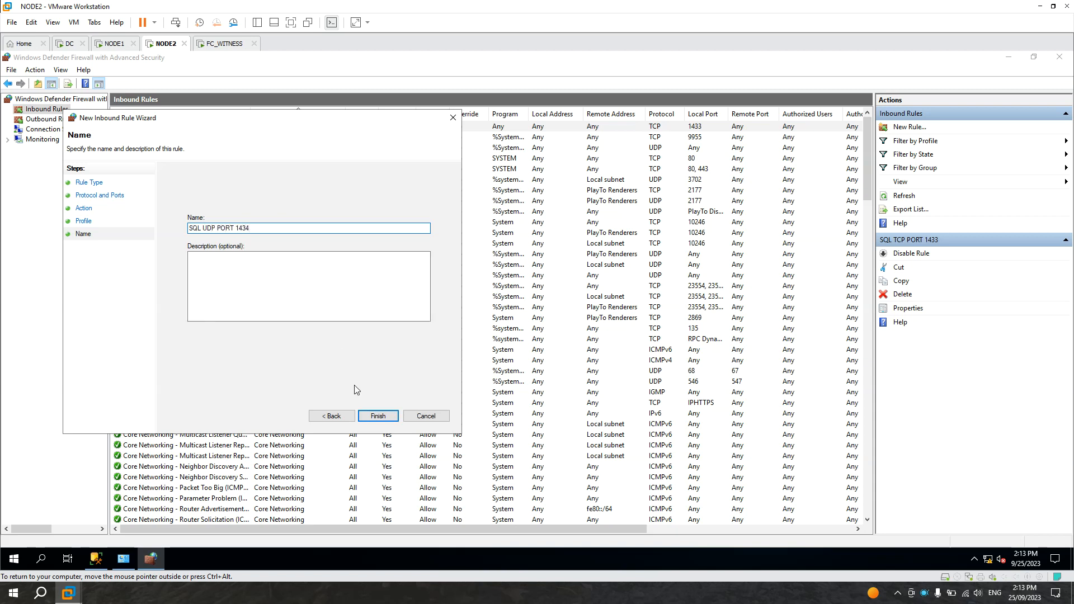
left_click(382, 415)
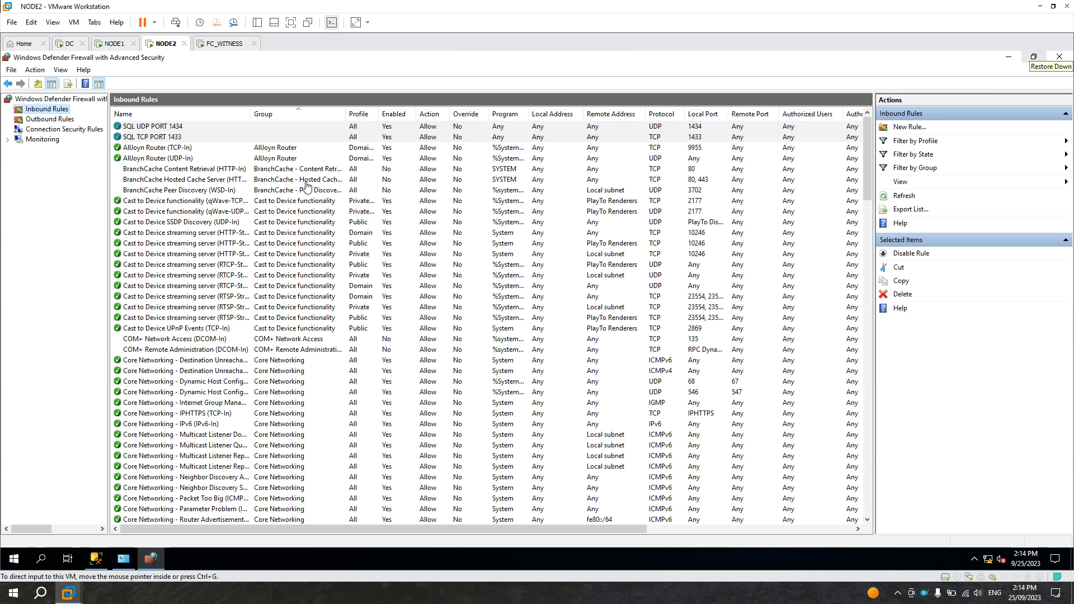
left_click(1060, 57)
left_click(823, 131)
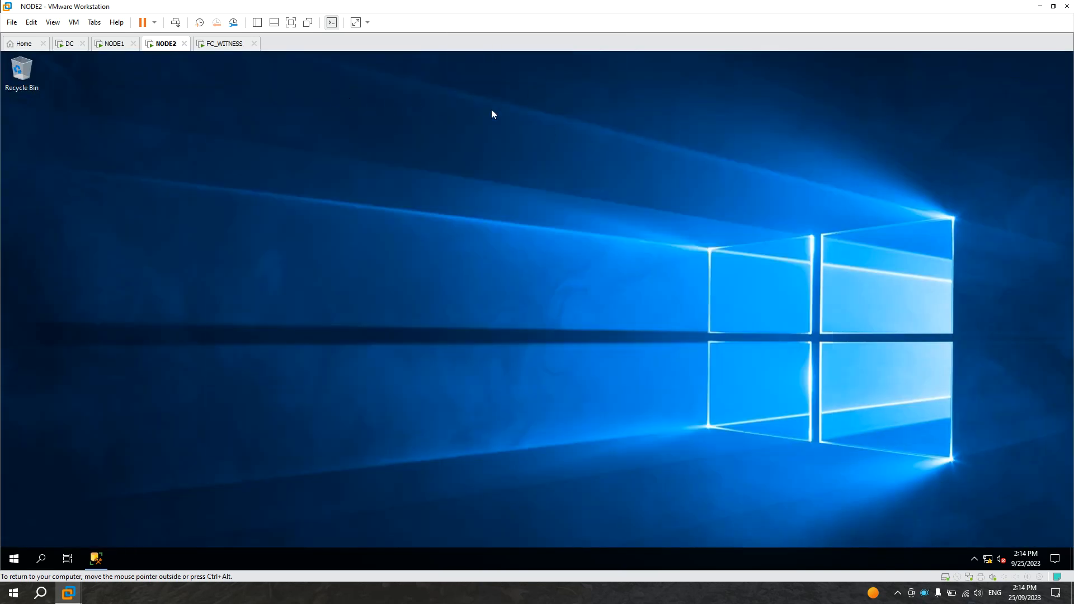
Step: On FC_WITNESS, refresh the data link server list and check which servers it offers
left_click(224, 44)
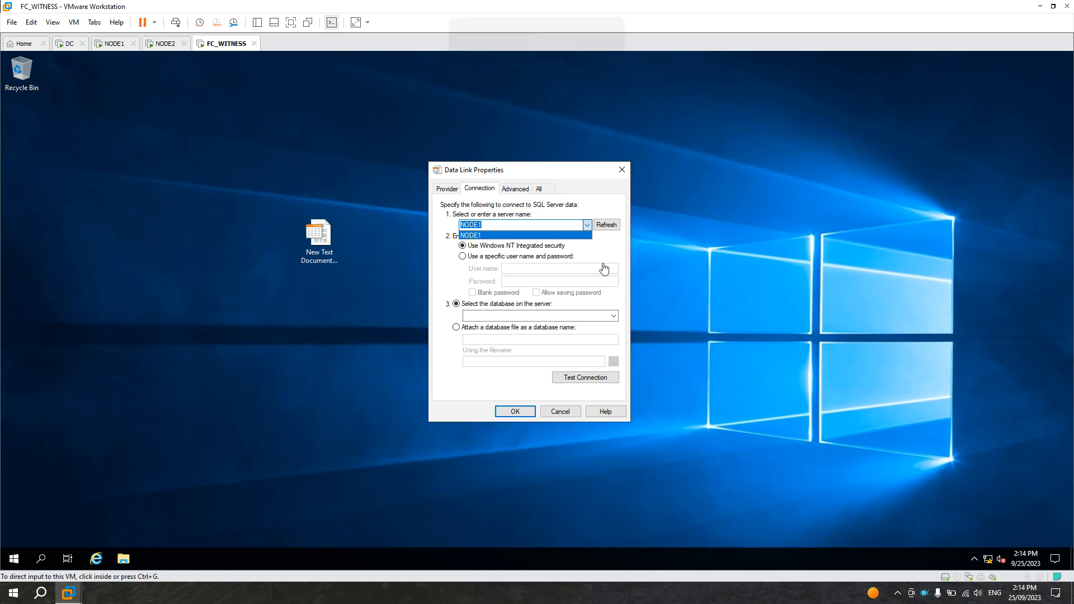
left_click(609, 242)
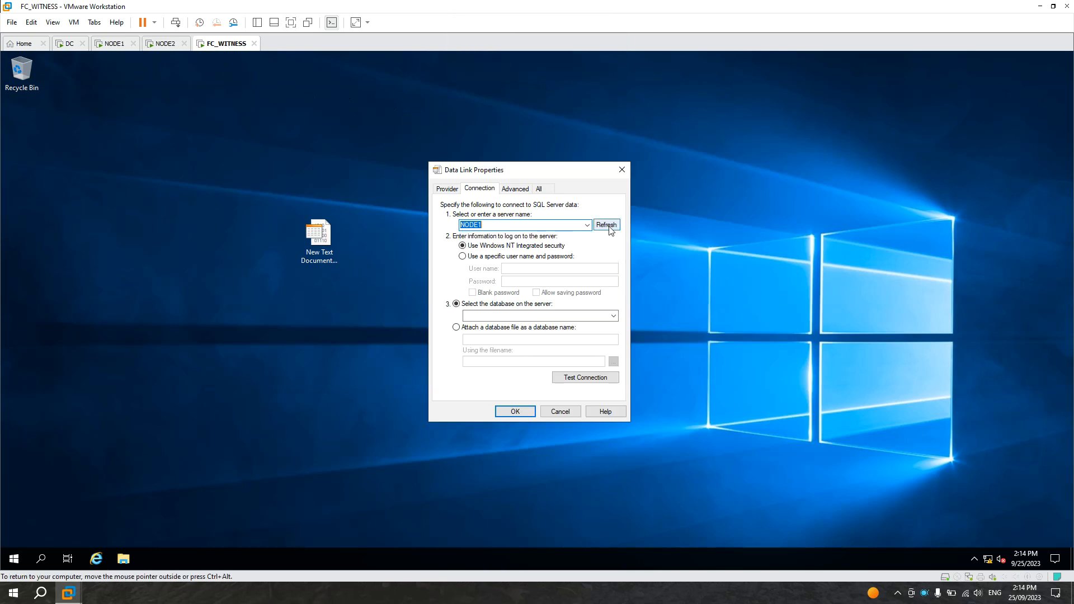
left_click(608, 225)
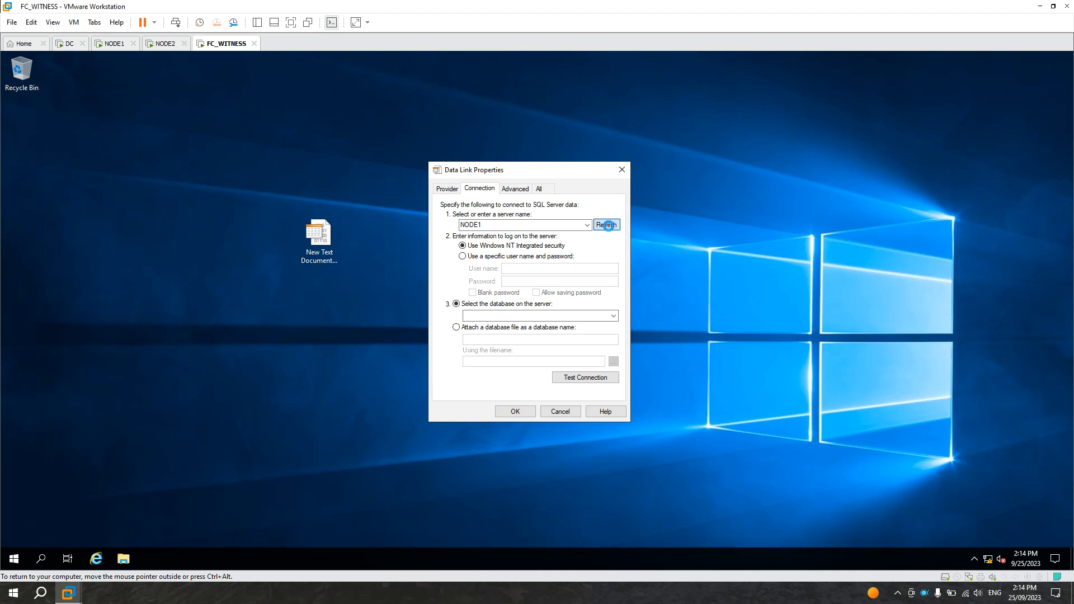
left_click(588, 225)
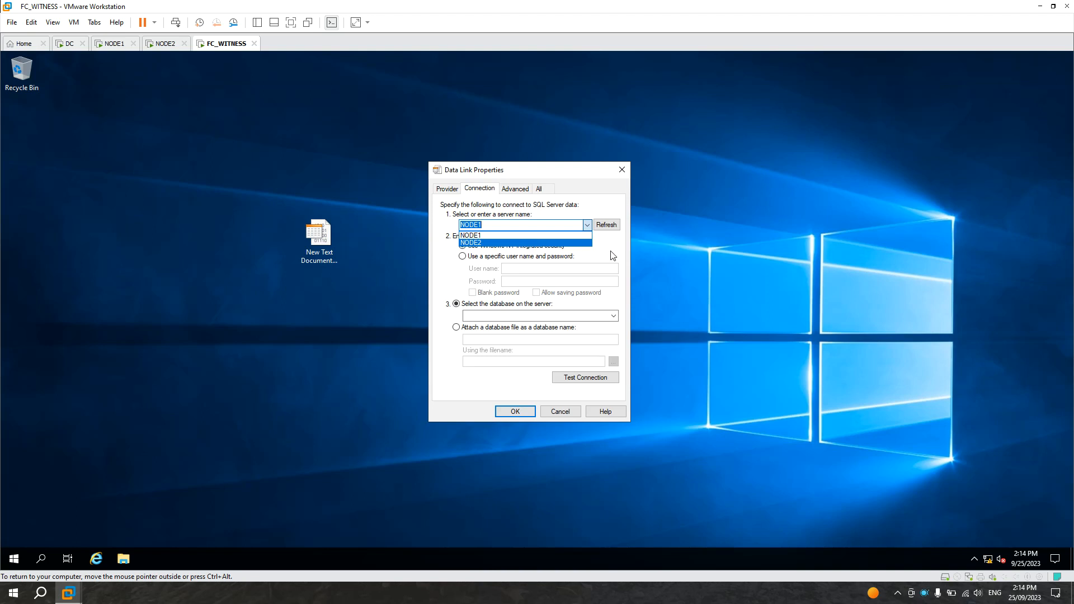
Step: On NODE1, close the firewall console
left_click(112, 43)
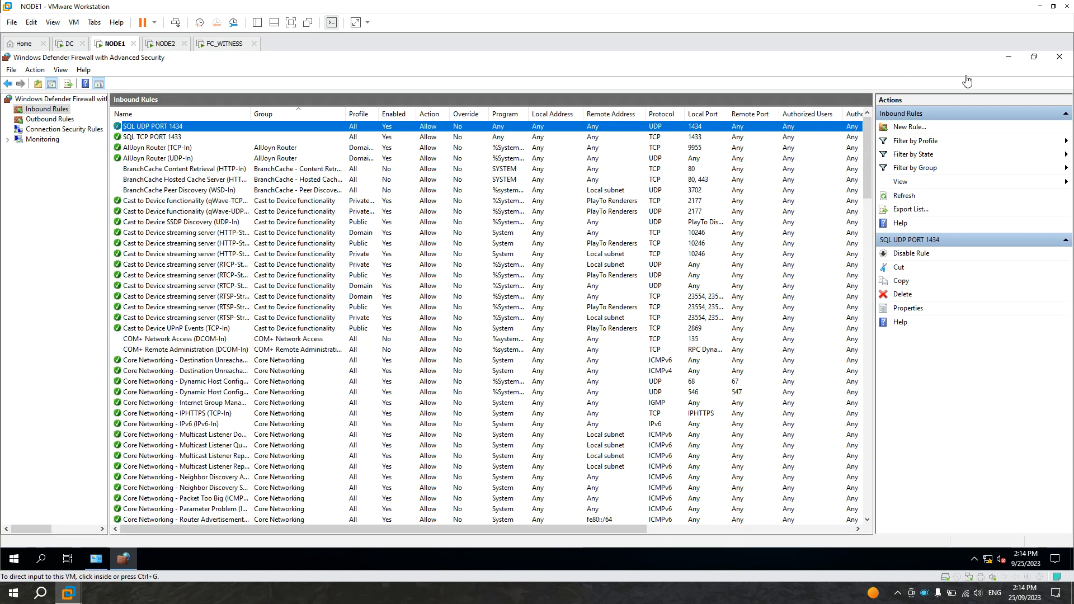
left_click(1066, 59)
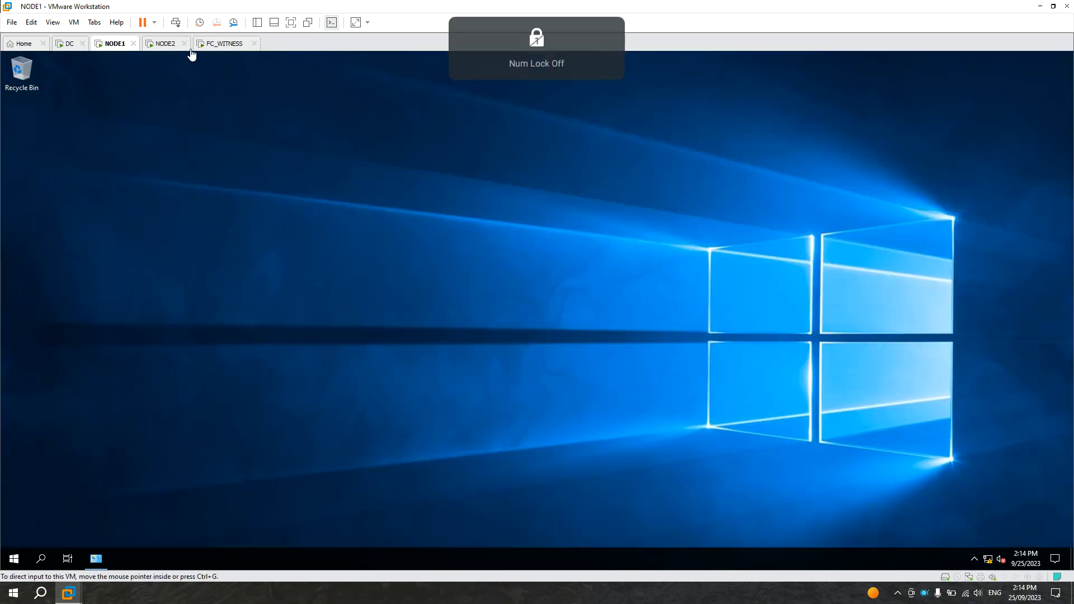
Step: On FC_WITNESS, open the data link server name list and pick NODE1
left_click(166, 45)
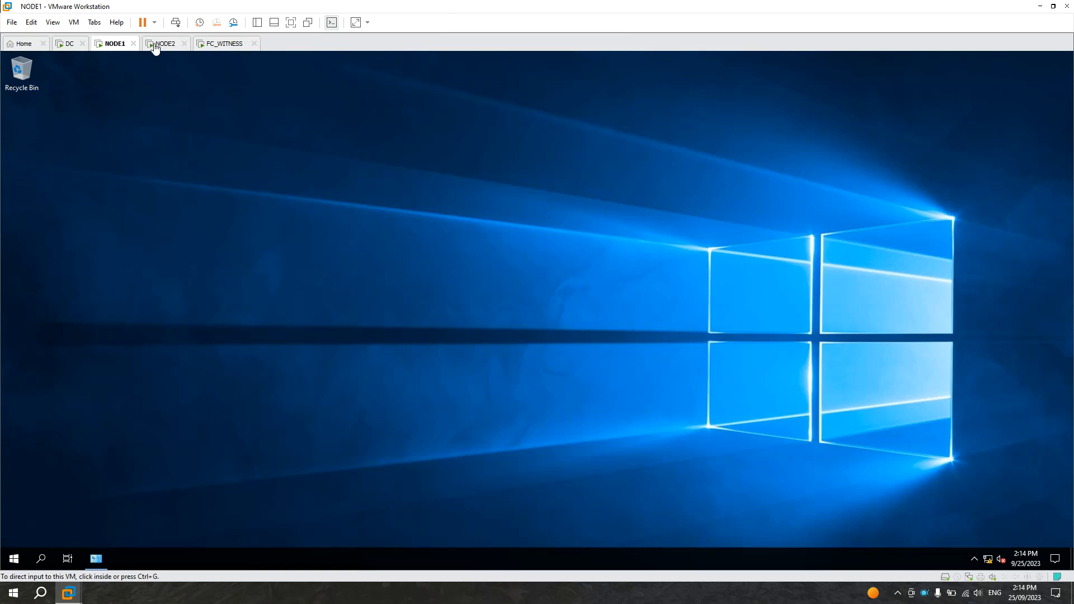
left_click(225, 44)
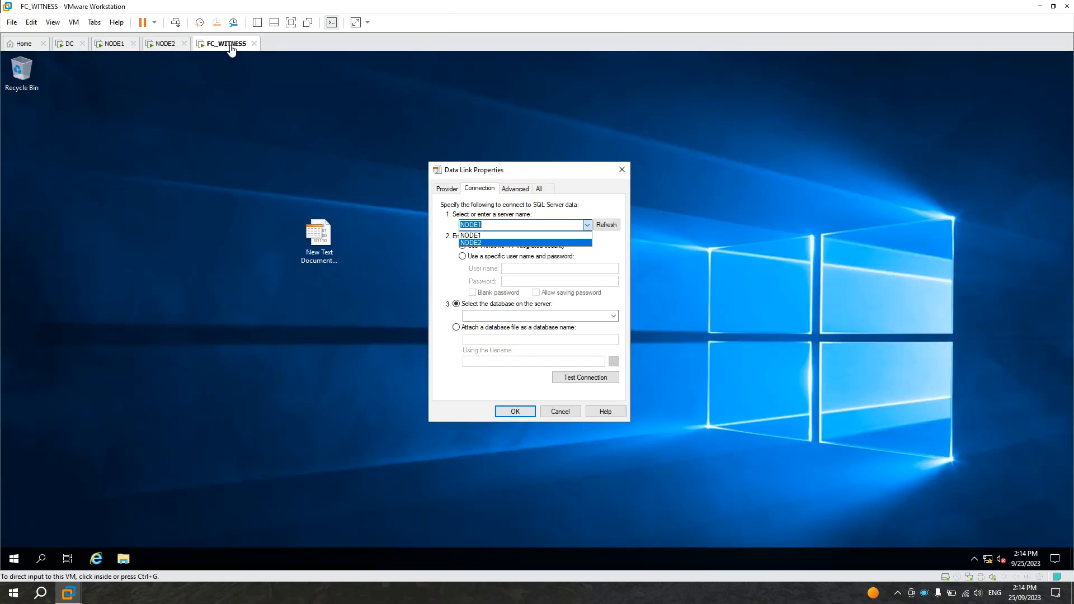
left_click(595, 243)
left_click(587, 224)
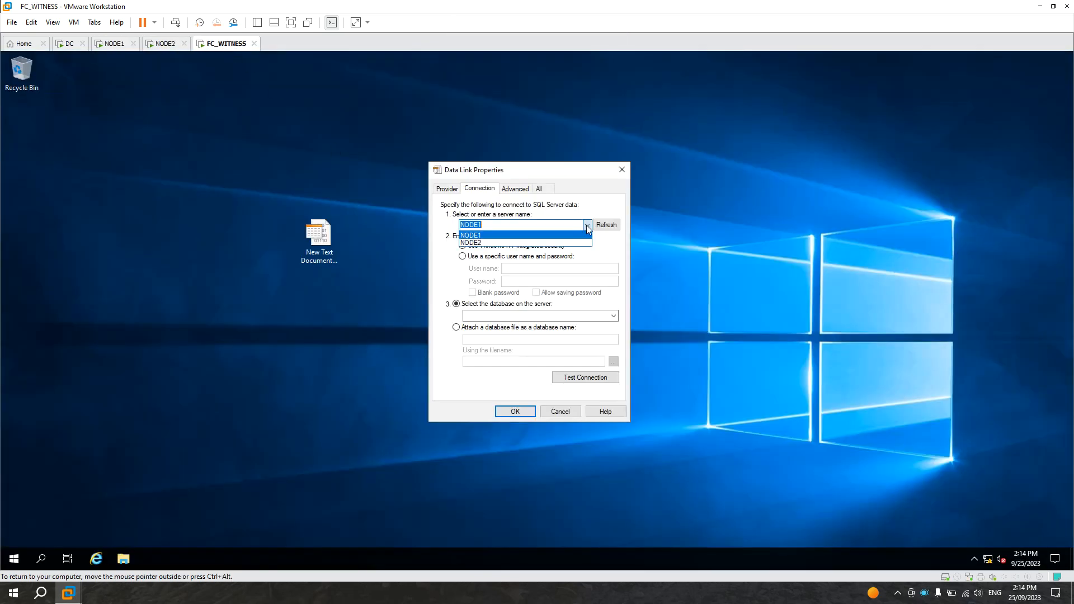
left_click(496, 236)
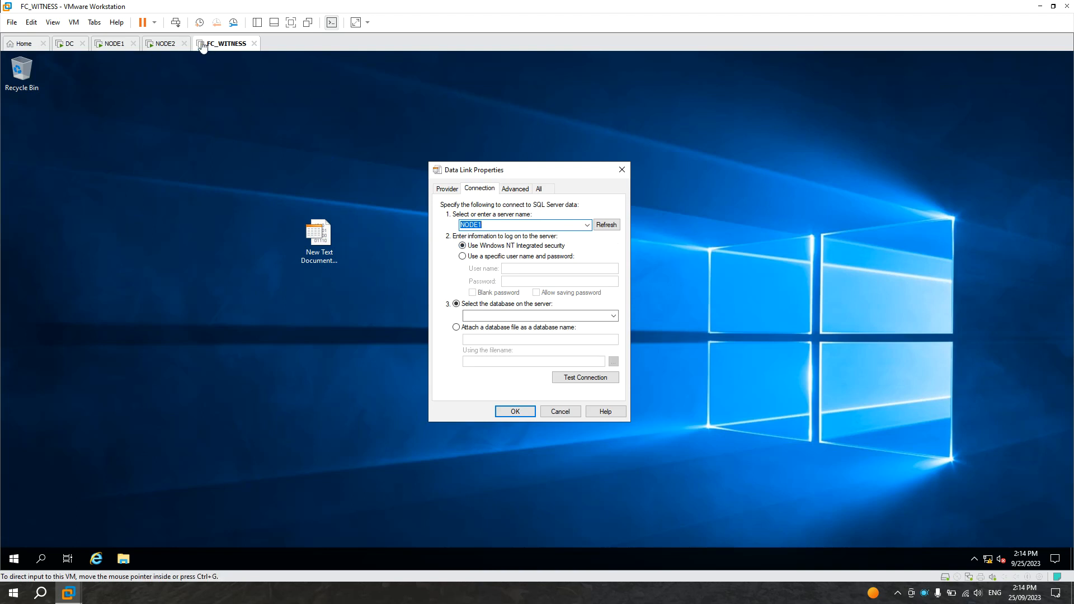
Step: On NODE1, open Windows Defender Firewall advanced settings and review the inbound SQL port rules
left_click(112, 48)
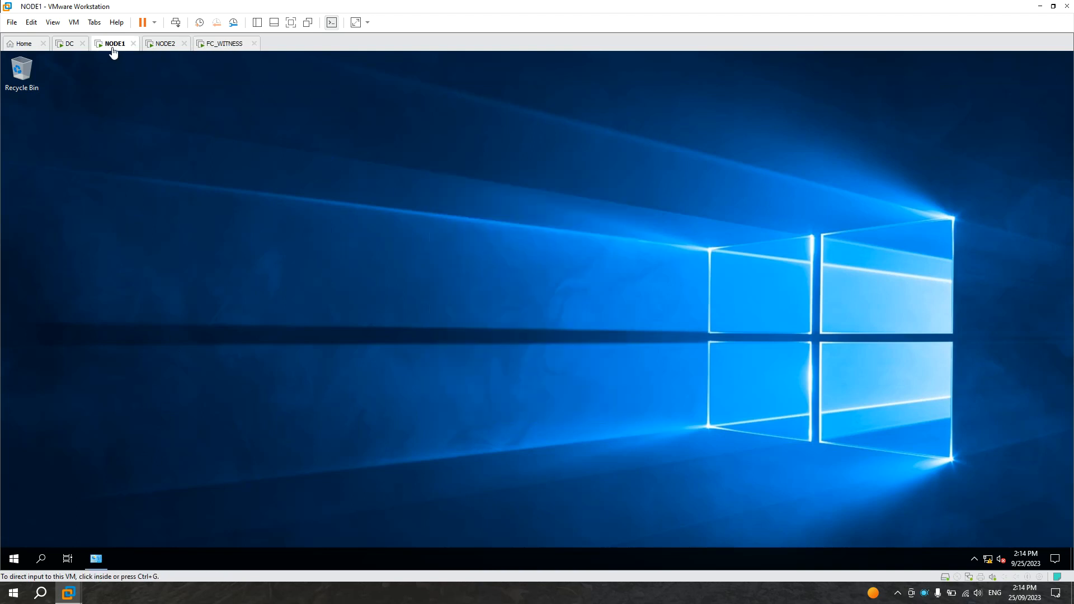
left_click(12, 557)
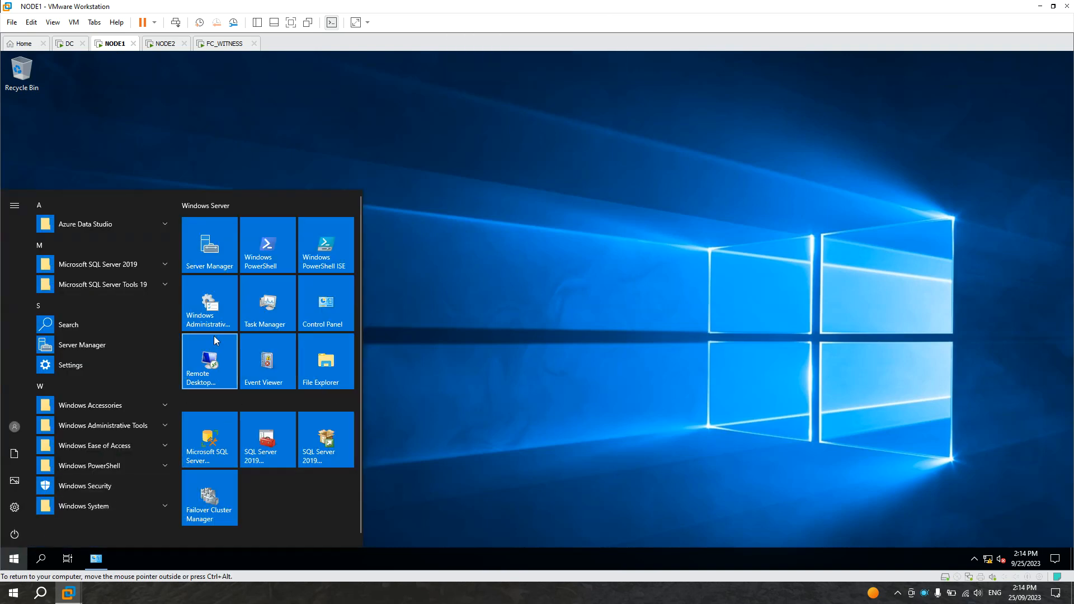
left_click(334, 309)
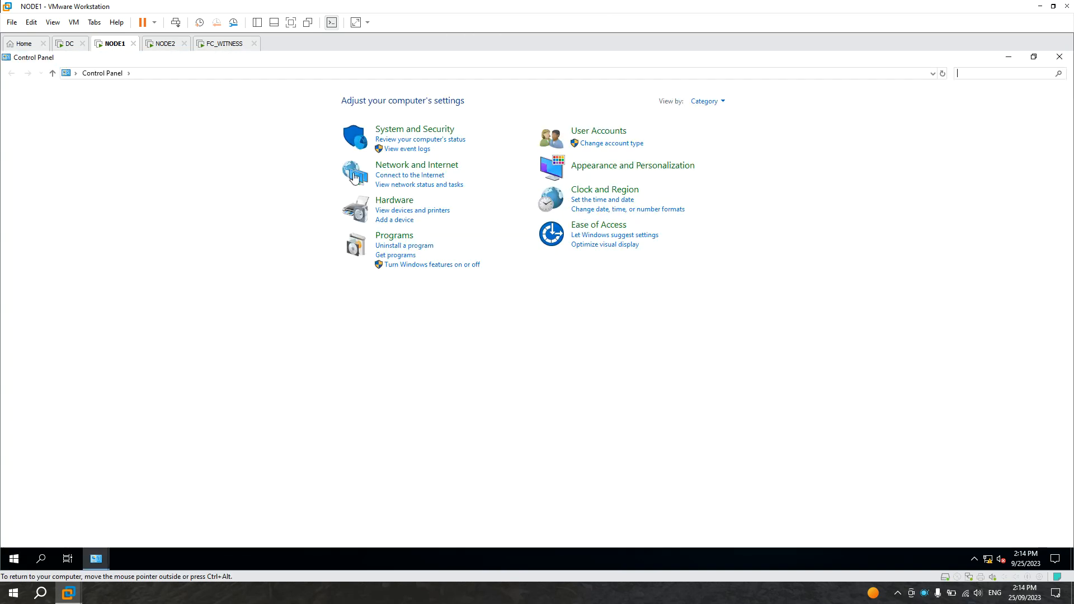
left_click(404, 136)
left_click(224, 137)
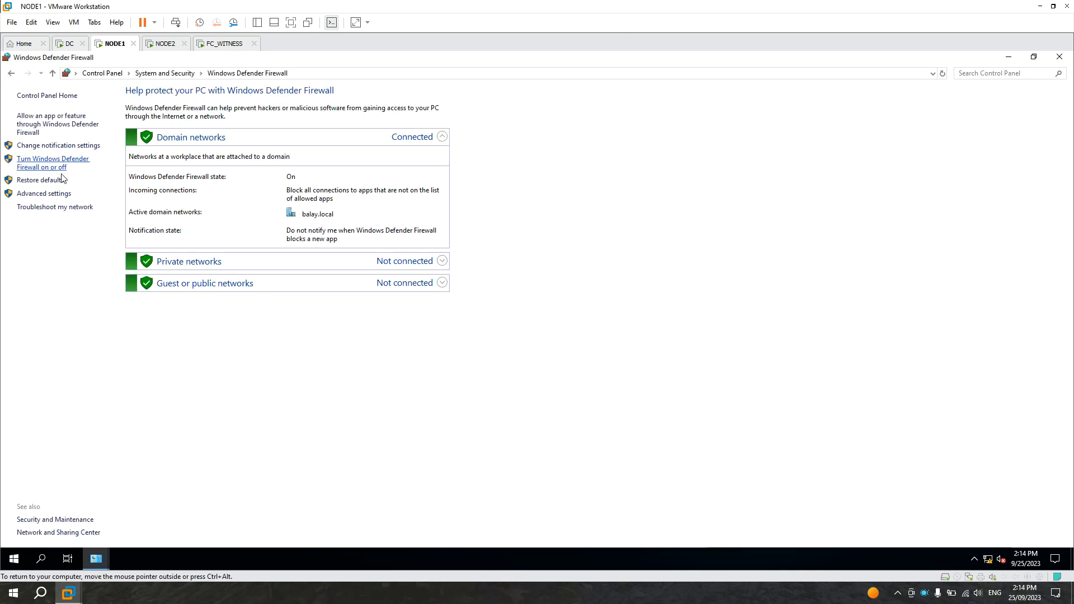
left_click(40, 194)
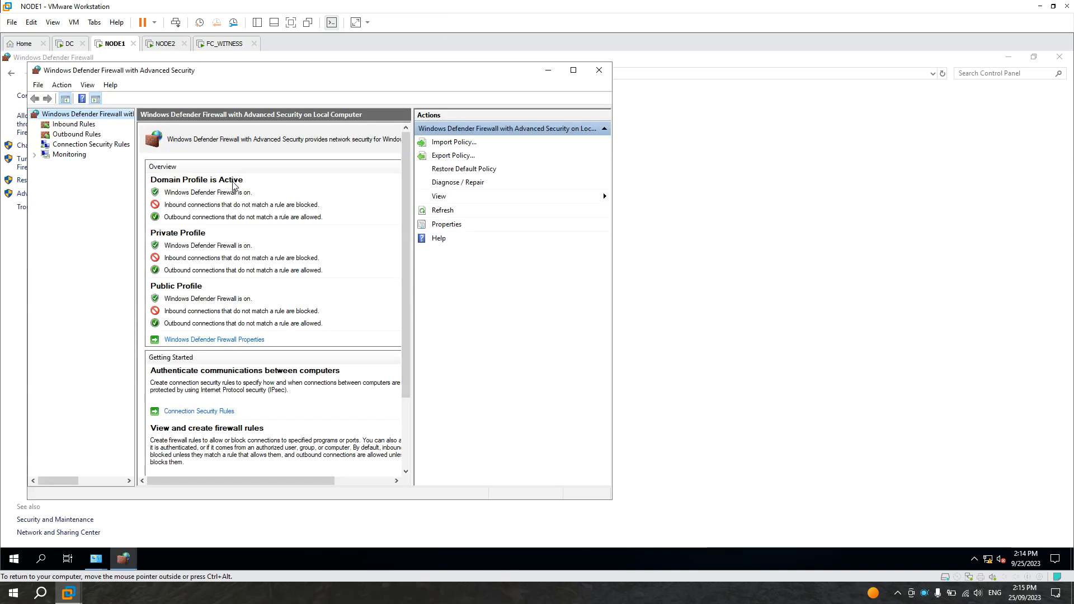
left_click(573, 73)
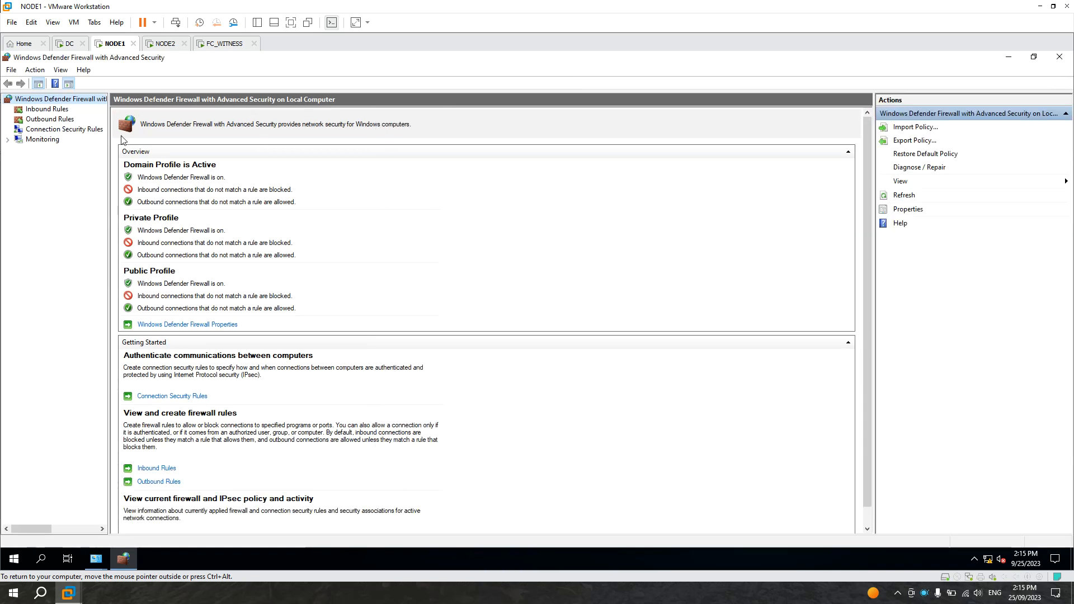
left_click(47, 110)
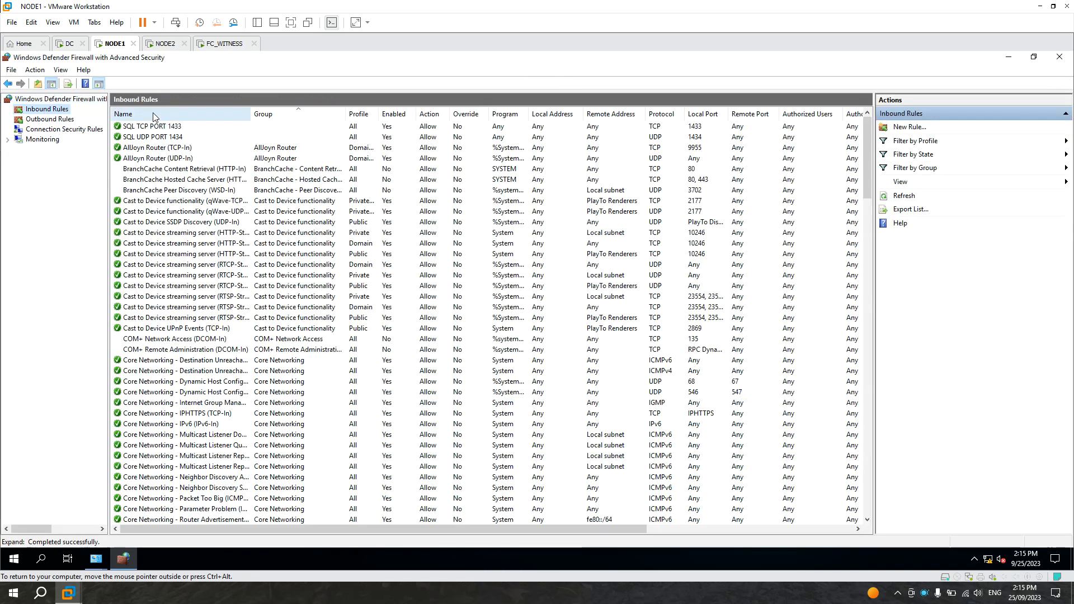
left_click(166, 138)
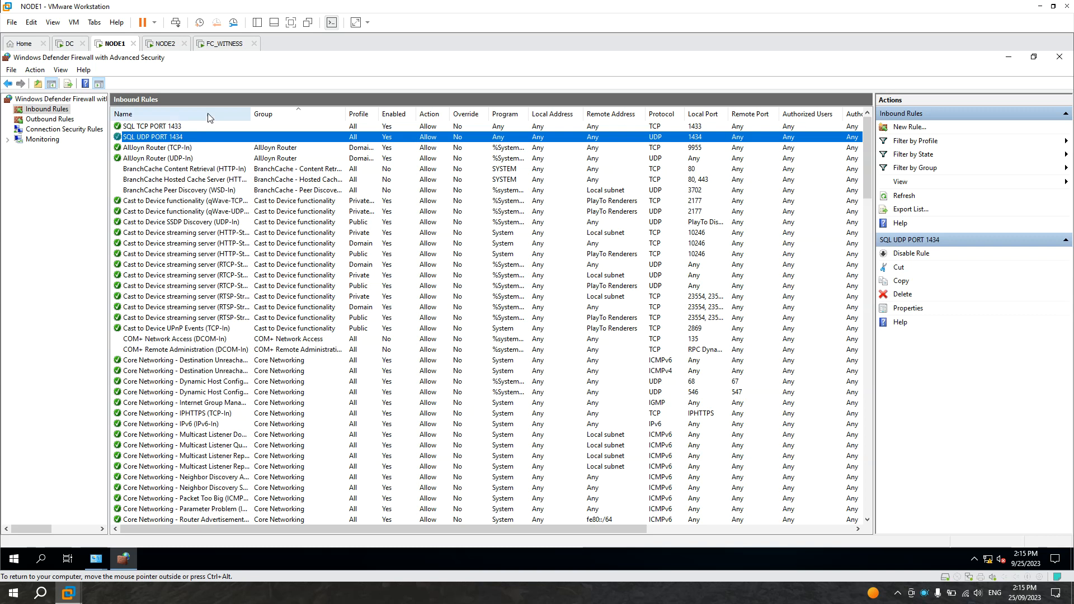
Step: Compare the data link server list on FC_WITNESS with NODE1's inbound SQL rules, and cancel the Data Link Properties dialog
left_click(224, 43)
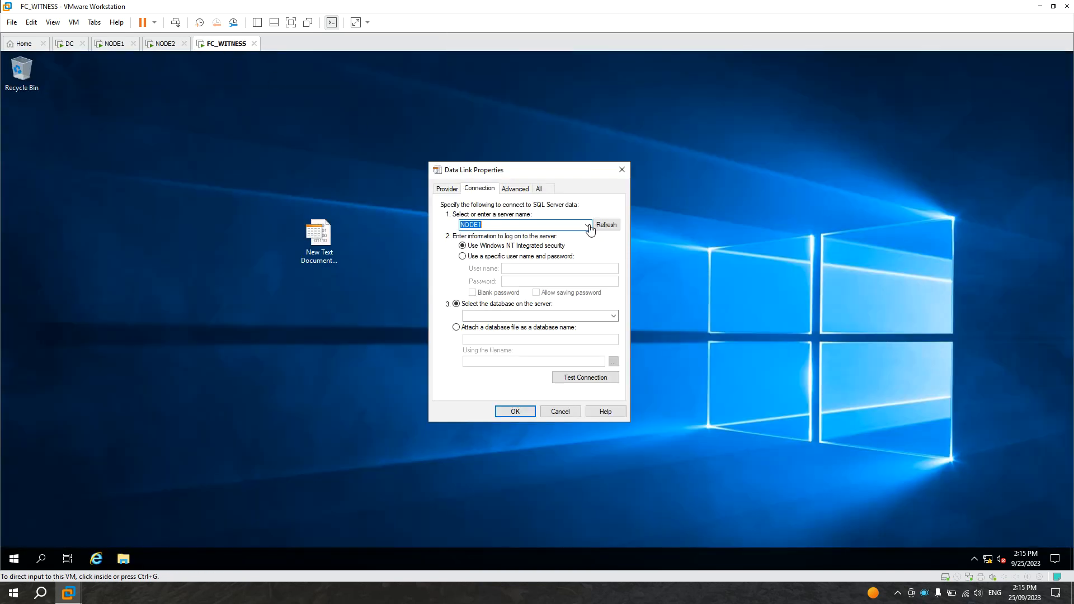
left_click(588, 225)
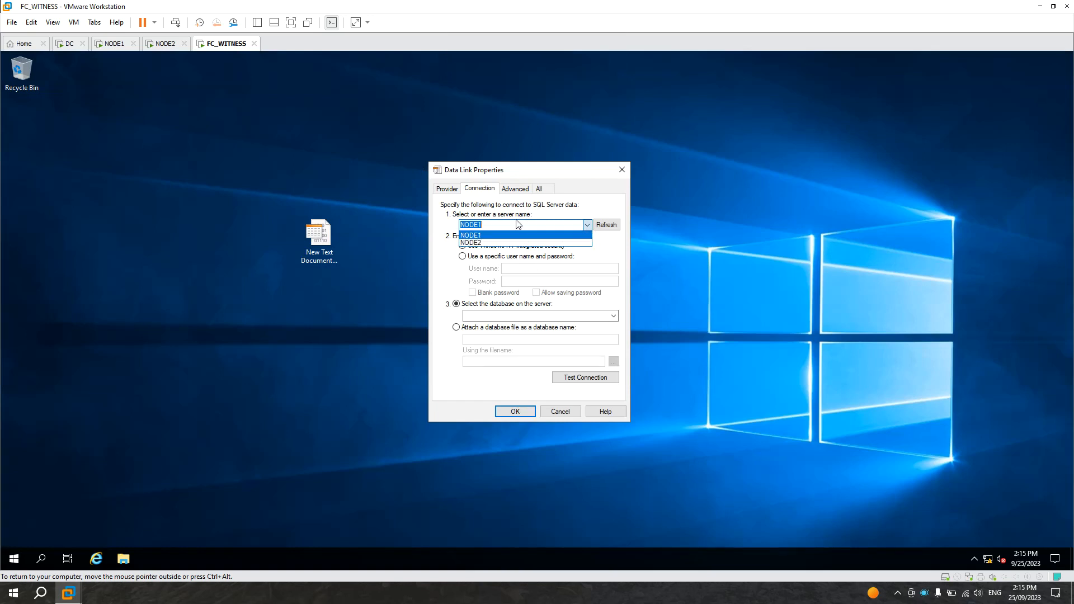
left_click(115, 43)
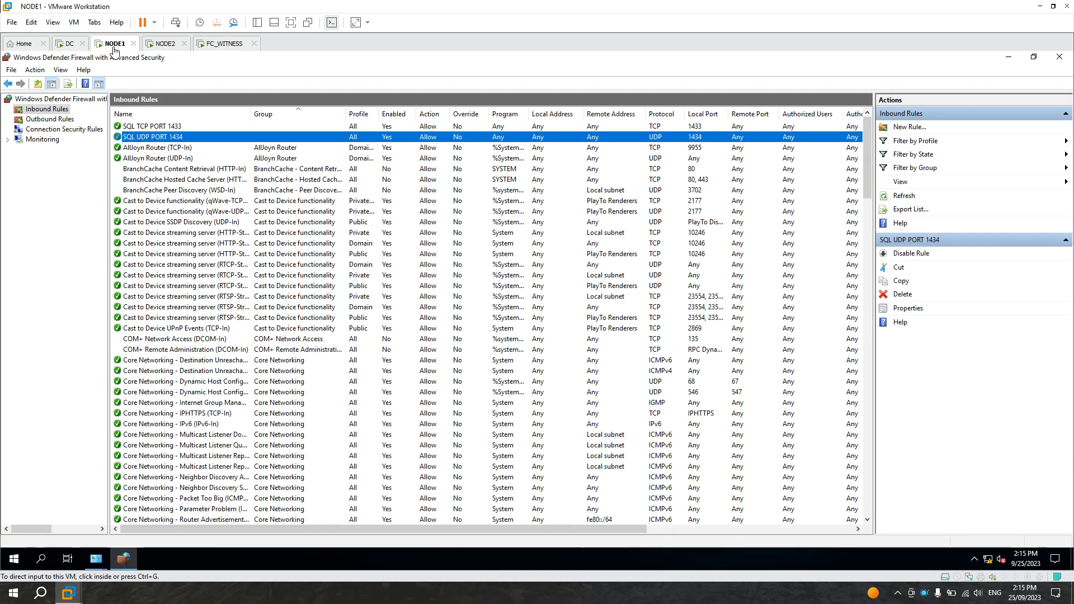
left_click(153, 127)
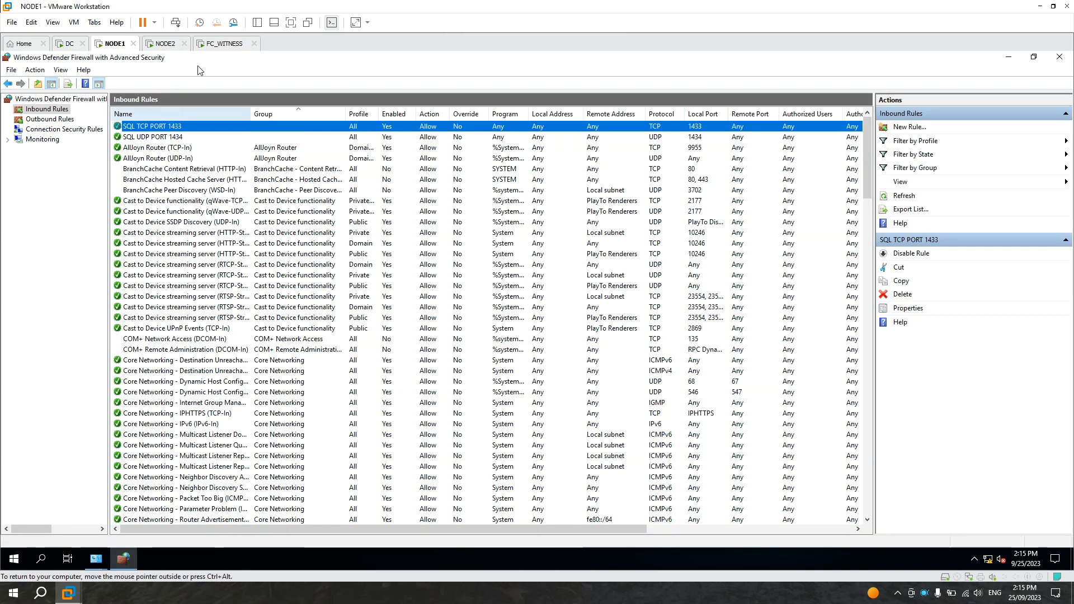
left_click(223, 44)
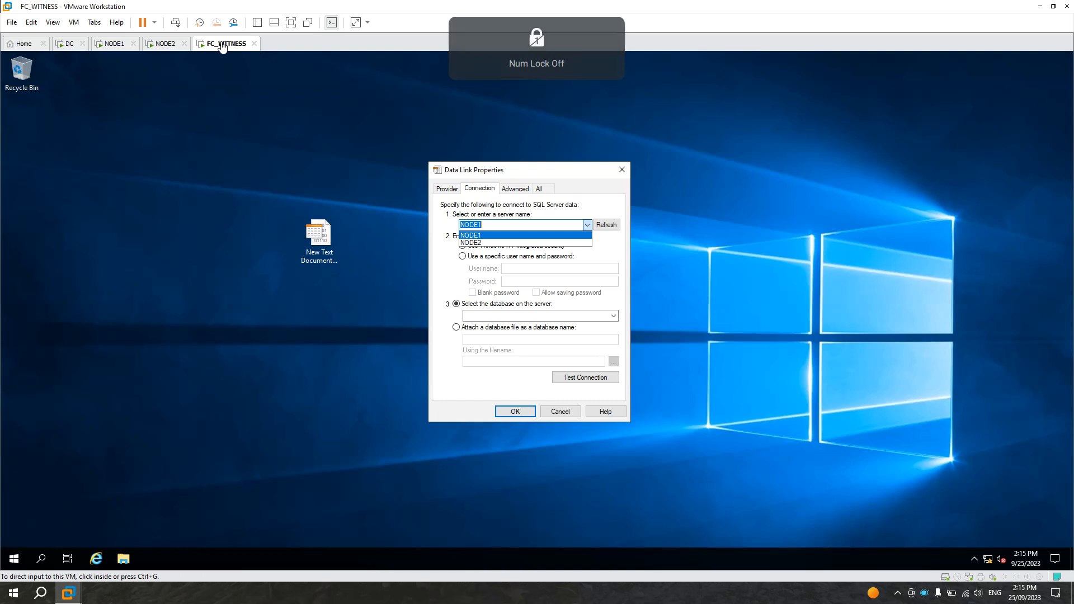
left_click(560, 412)
left_click(560, 412)
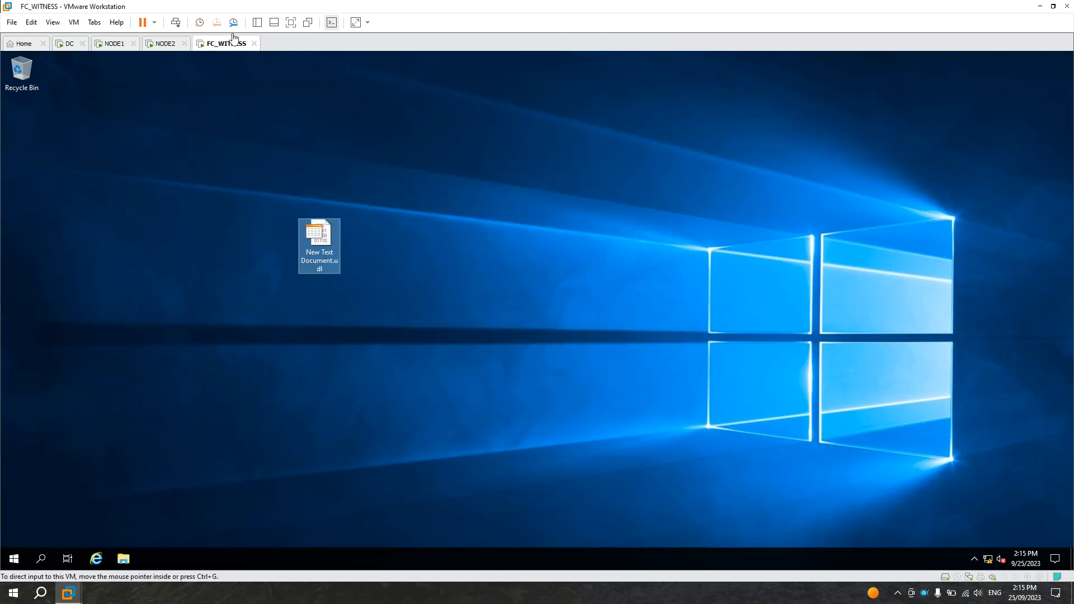
Step: On FC_WITNESS, open a command prompt, test the connection with telnet node1 1433, and close the telnet window
right_click(14, 558)
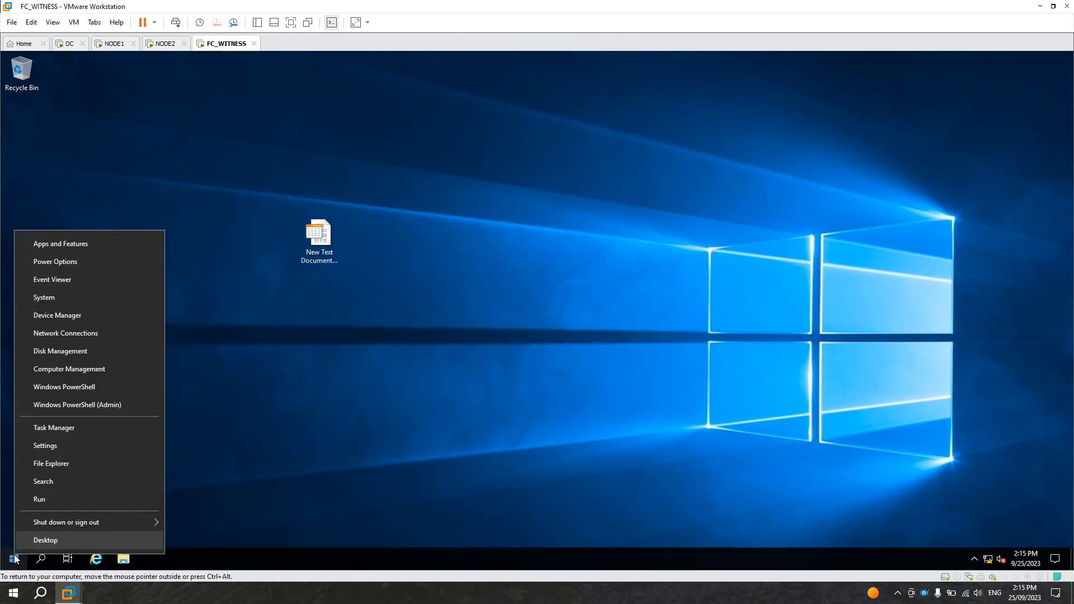
left_click(53, 503)
left_click(95, 525)
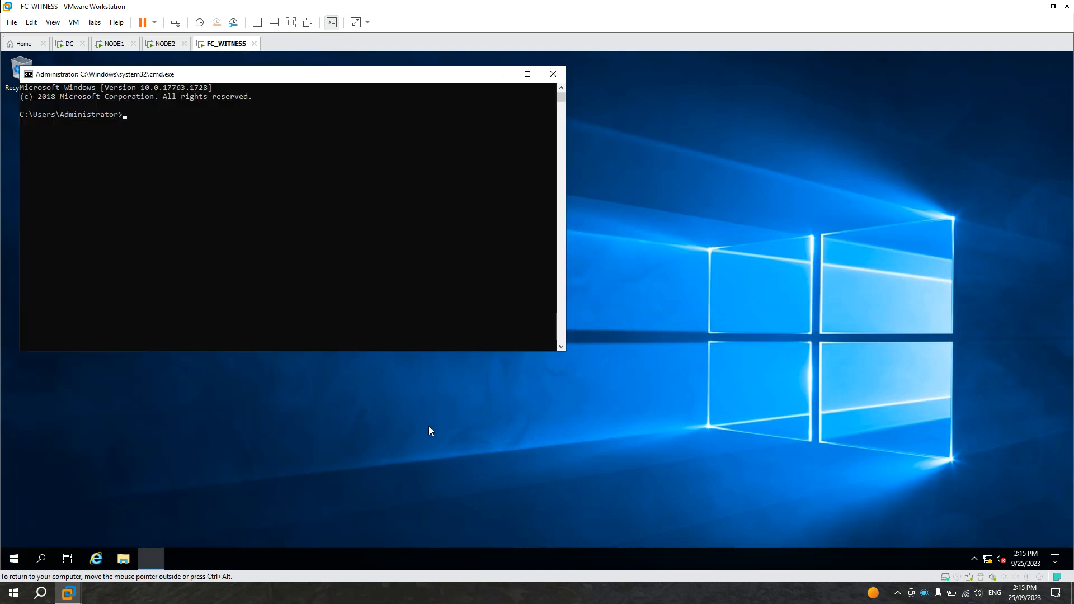
left_click_drag(360, 83, 573, 164)
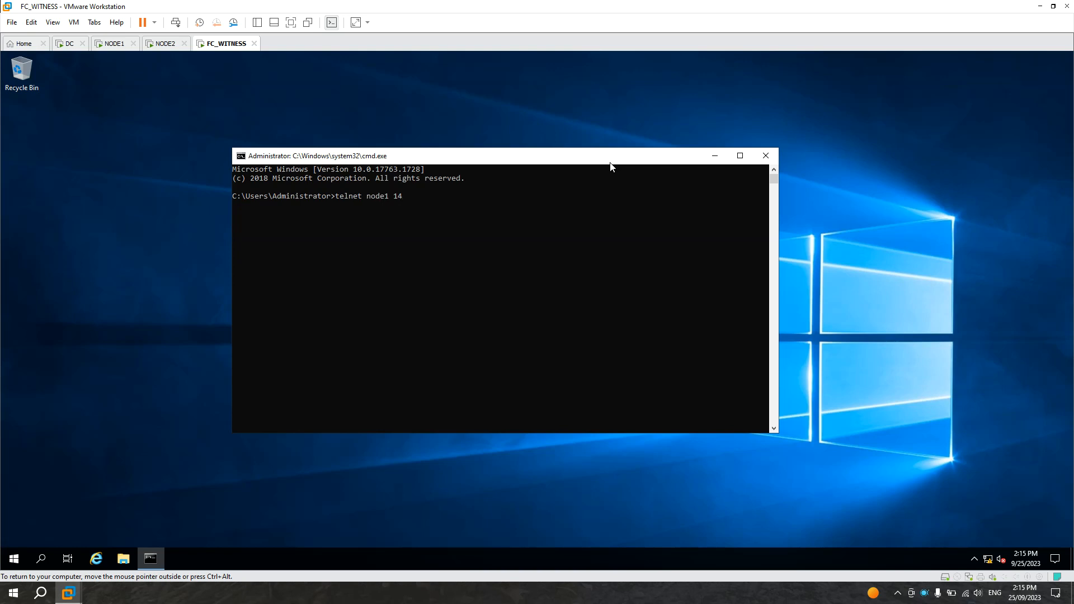
left_click(115, 43)
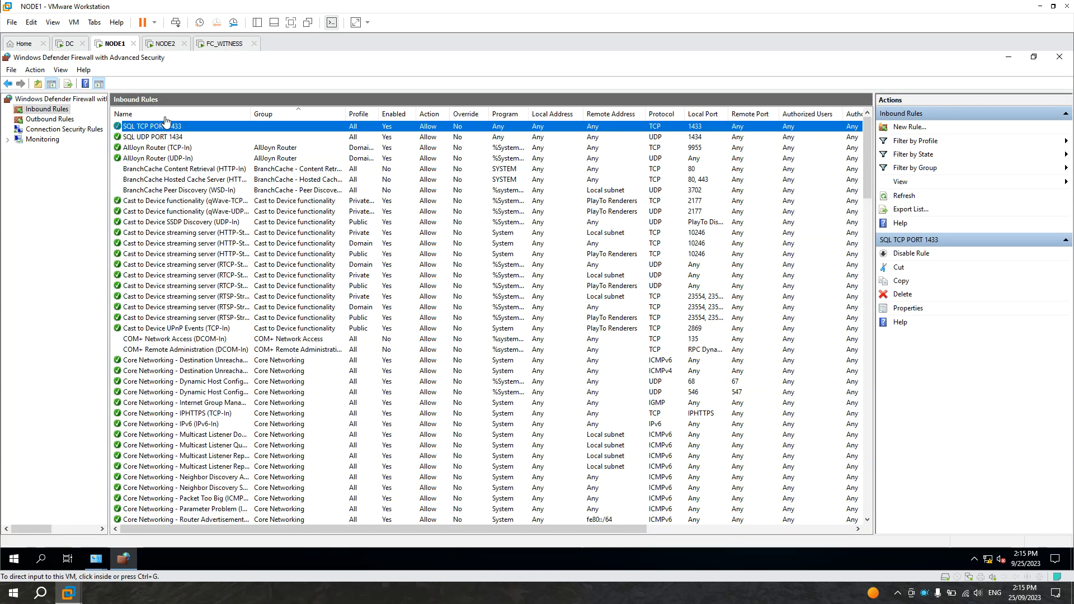
left_click(207, 45)
left_click(441, 203)
type("33")
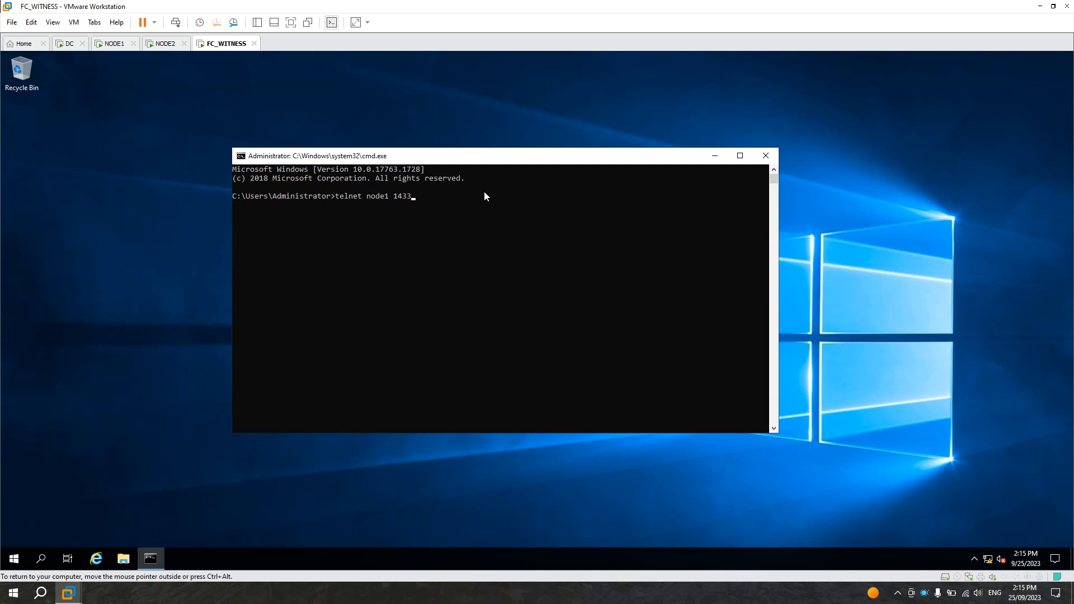
key("Return")
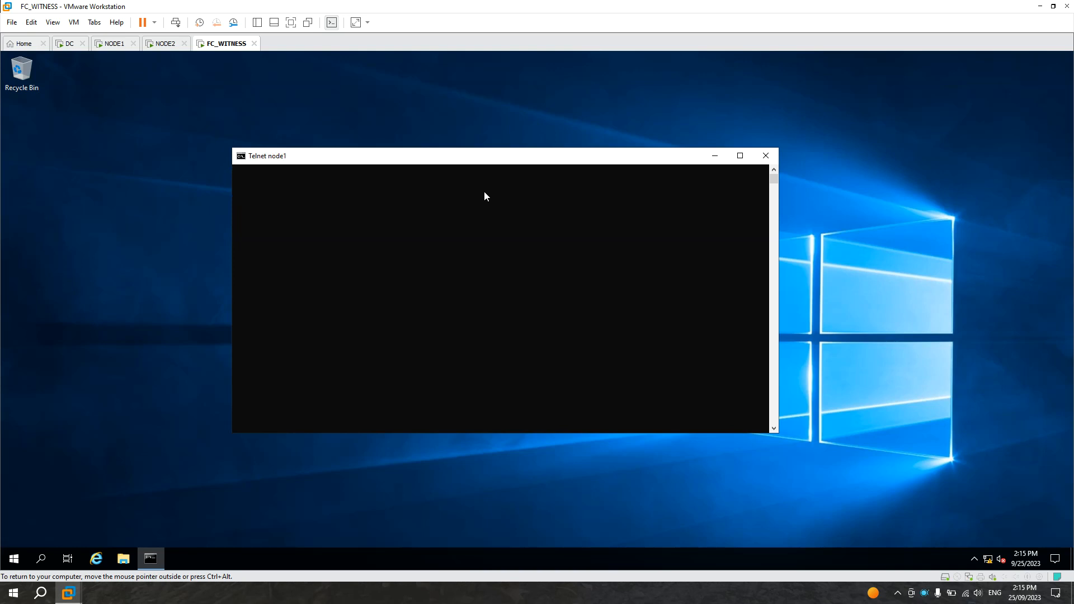
left_click(768, 154)
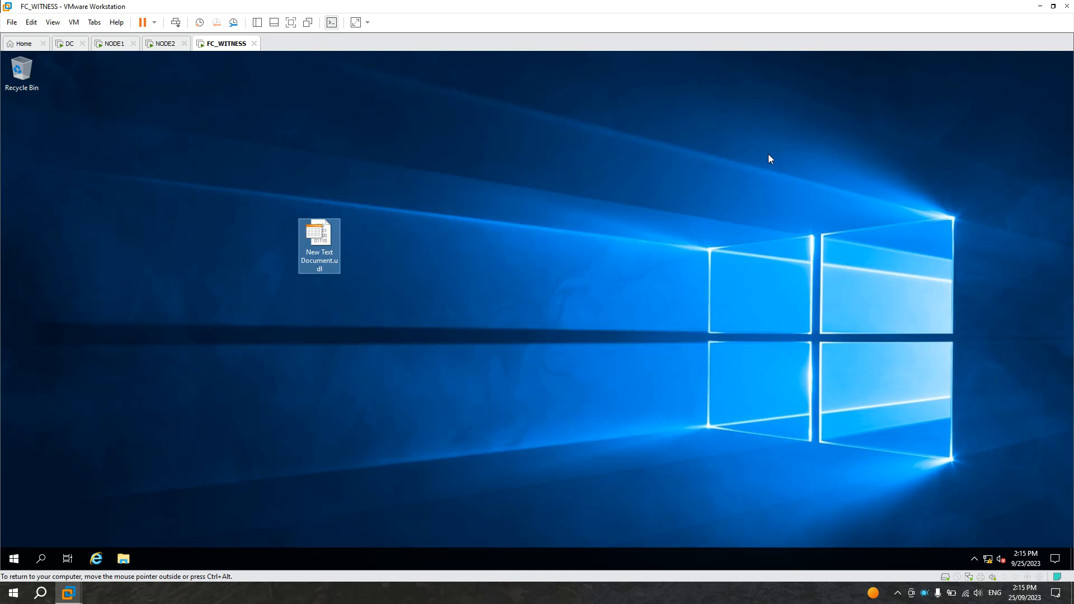